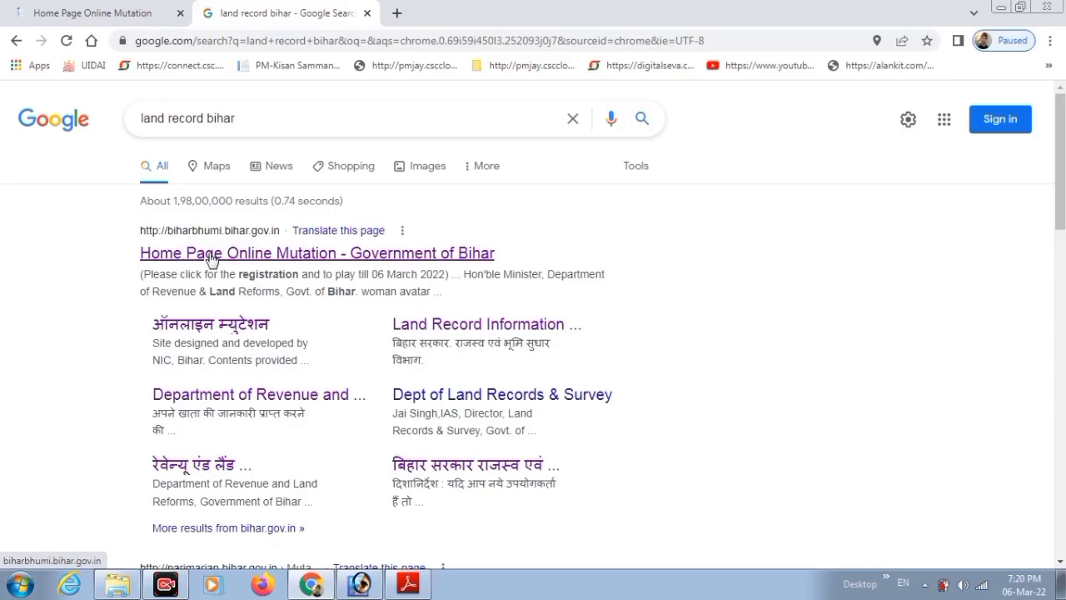
Open the 'Home Page Online Mutation - Government of Bihar' result for 'land record bihar'.
left_click(210, 254)
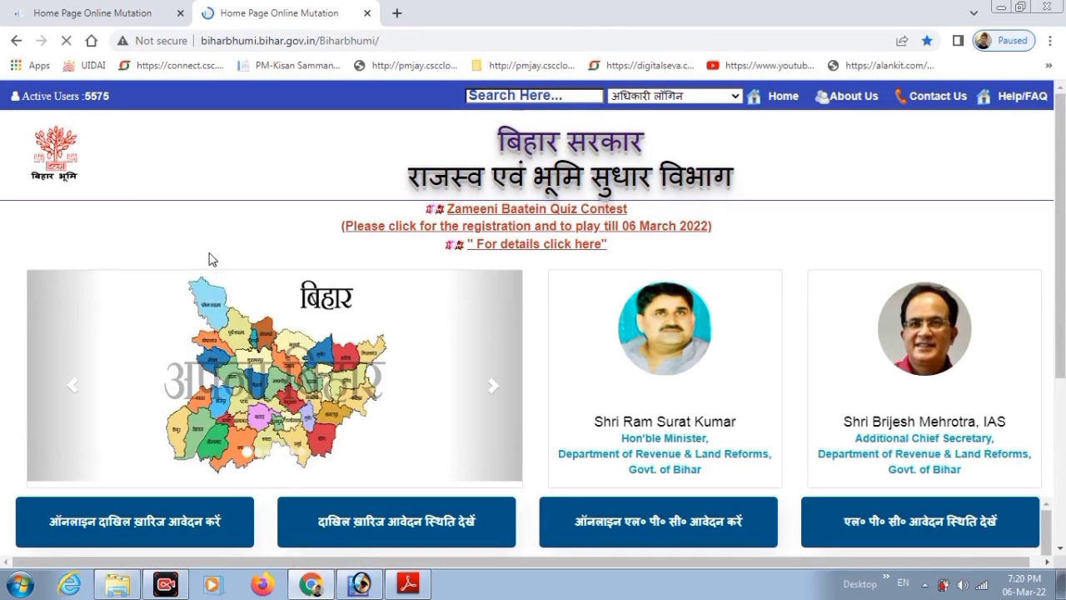
Open the परिमार्जन portal from the Bihar Bhumi home page and switch it to Hindi.
scroll(1037, 308, "down", 3)
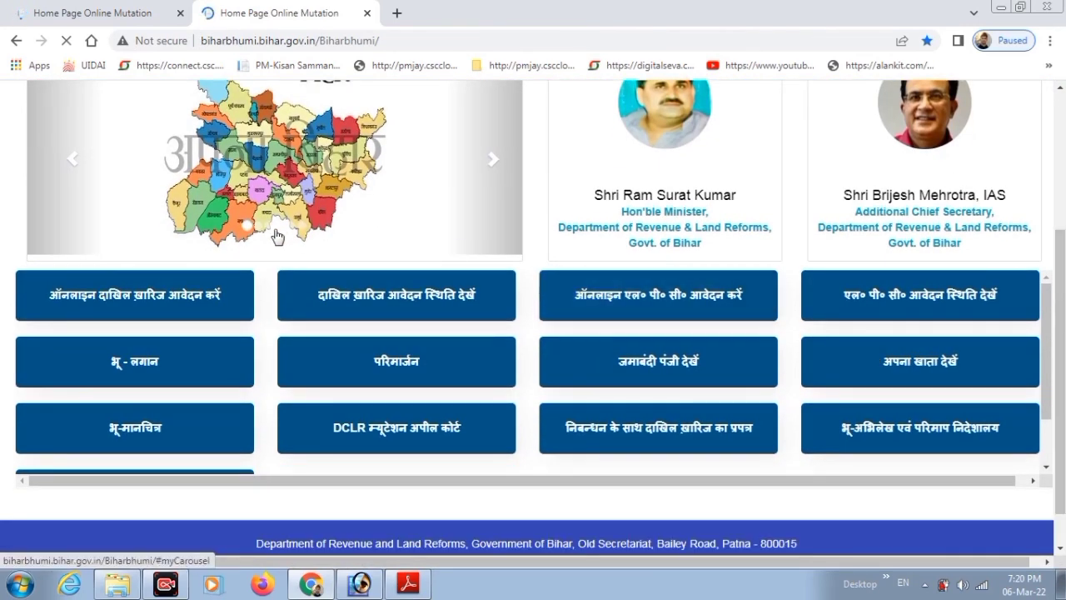
left_click(445, 367)
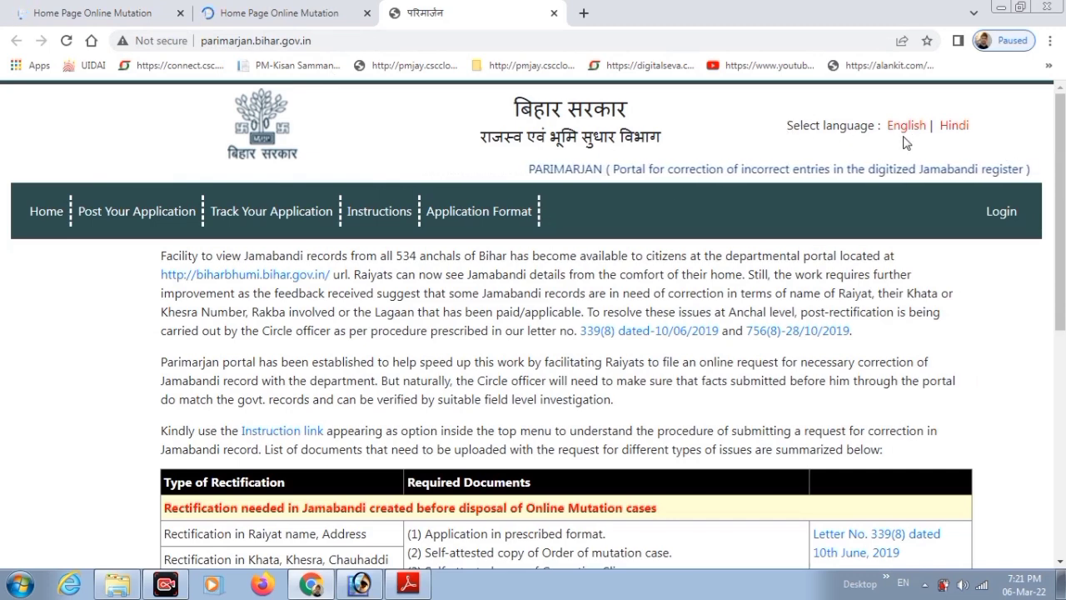
left_click(955, 127)
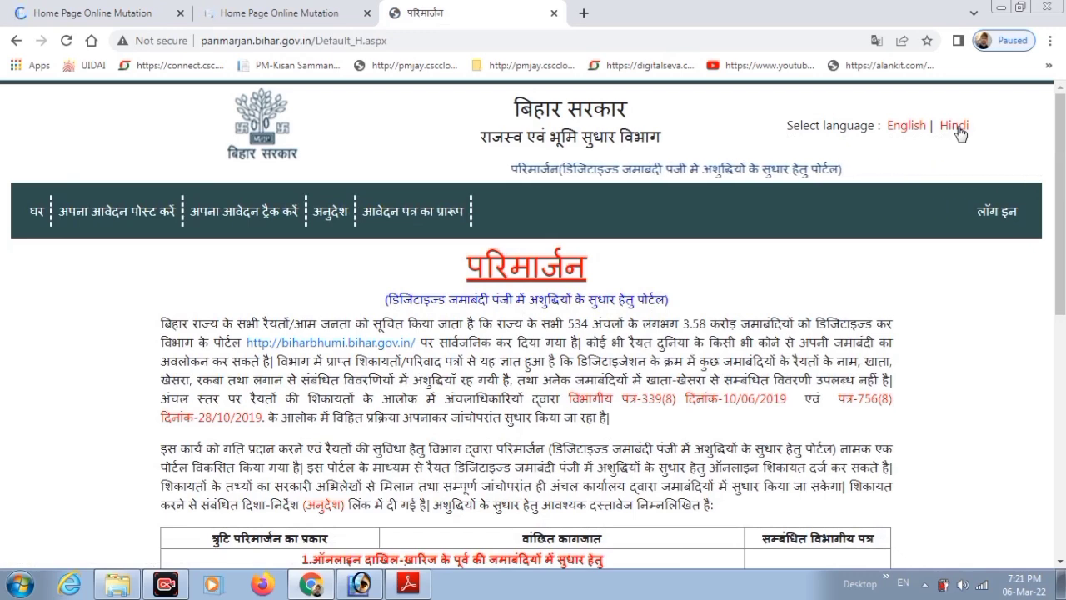
Switch the Parimarjan portal back to English and open the Application Format list.
left_click(910, 126)
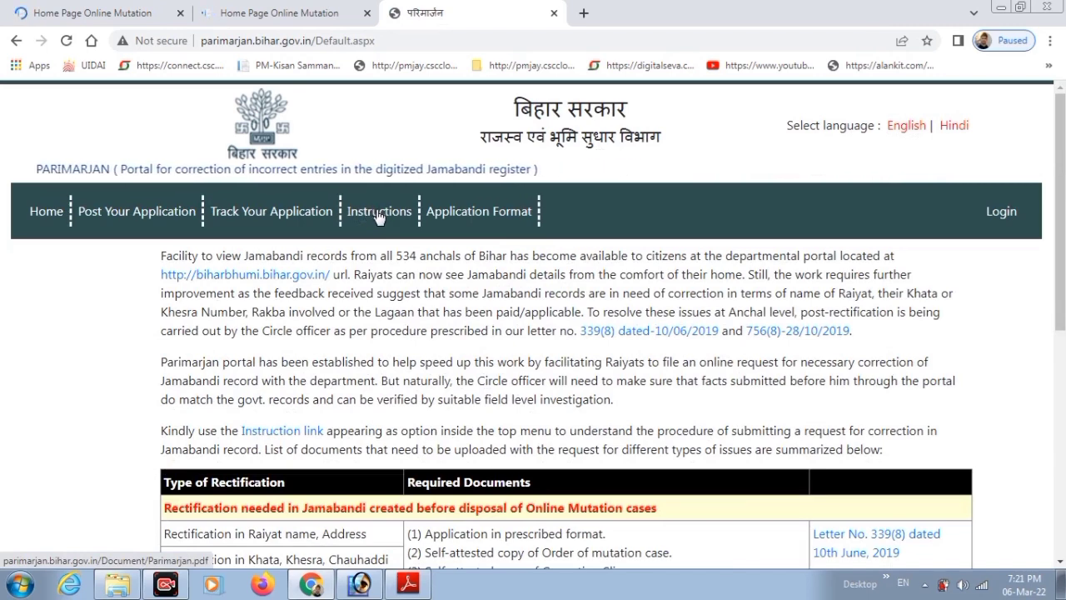
left_click(497, 215)
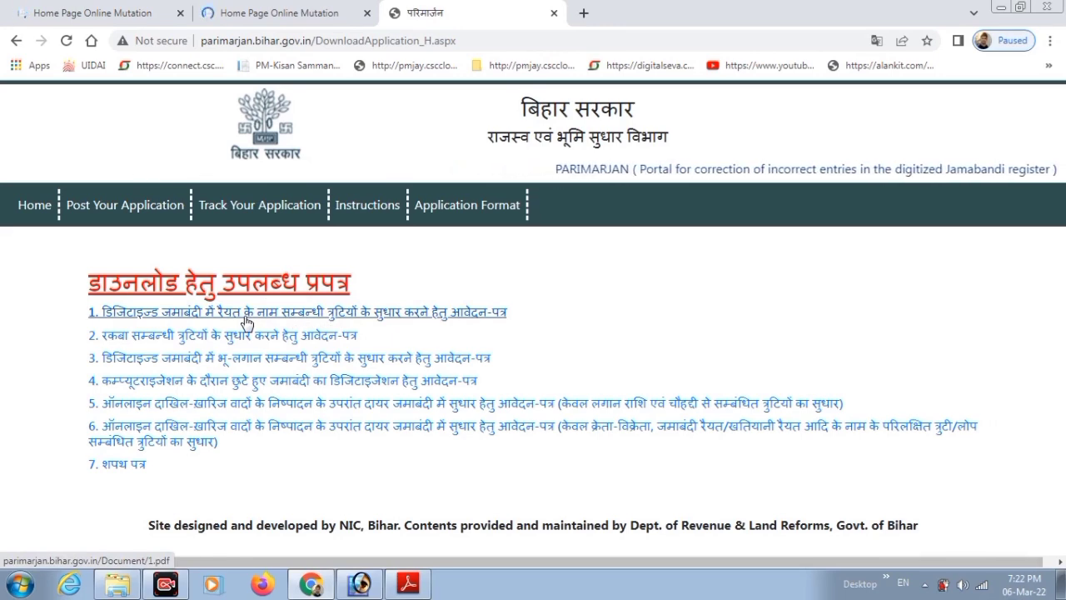
Open the Raiyat name-correction form 1.pdf, then return to the forms list.
left_click(278, 315)
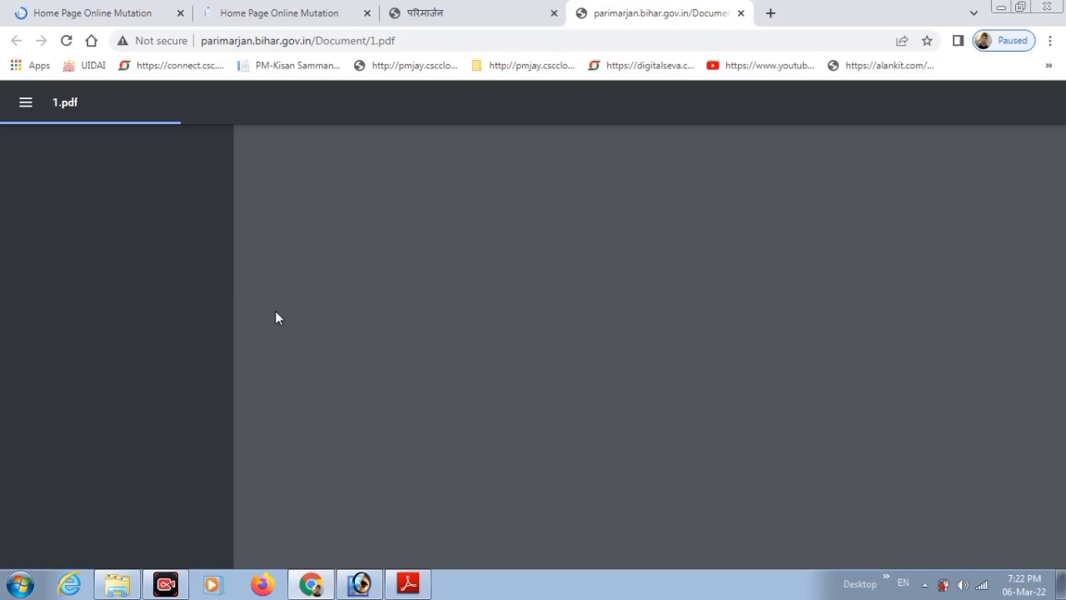
left_click(500, 9)
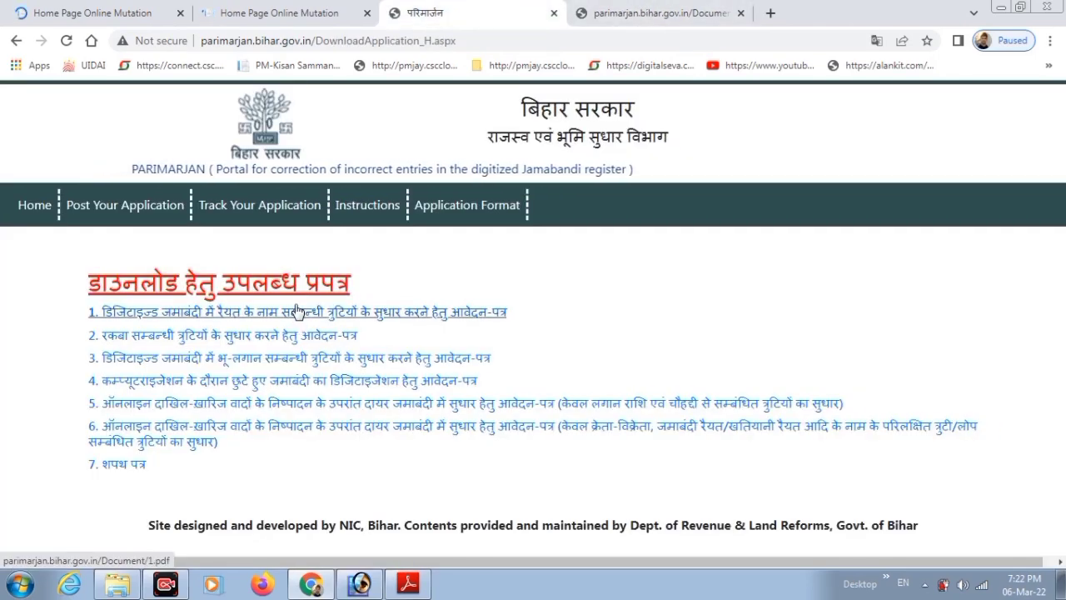
Open the शपथ पत्र affidavit PDF and compare it with form 1.pdf.
left_click(135, 467)
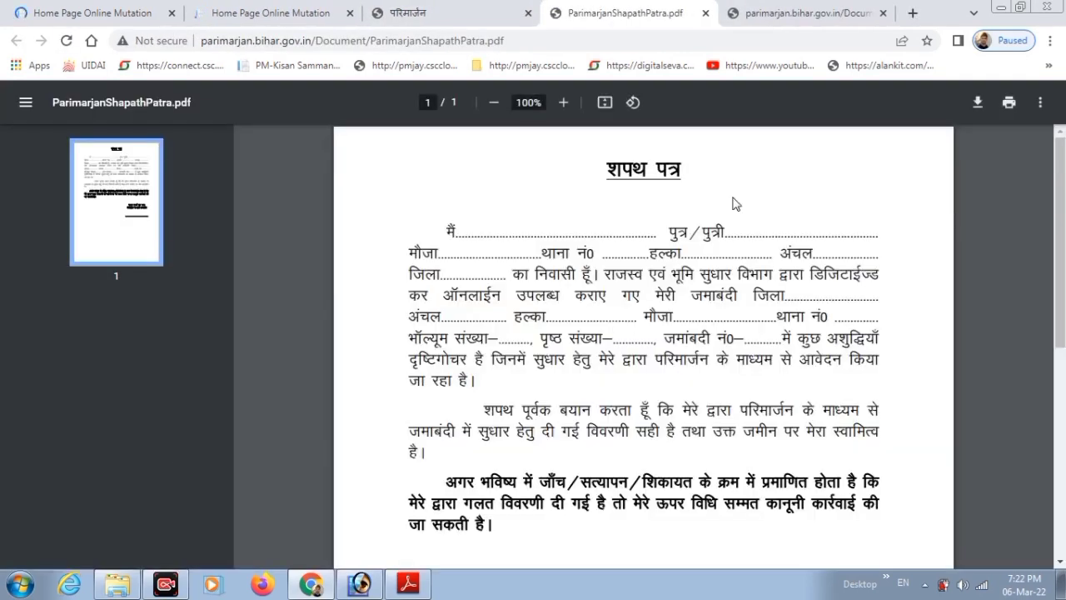
left_click(794, 8)
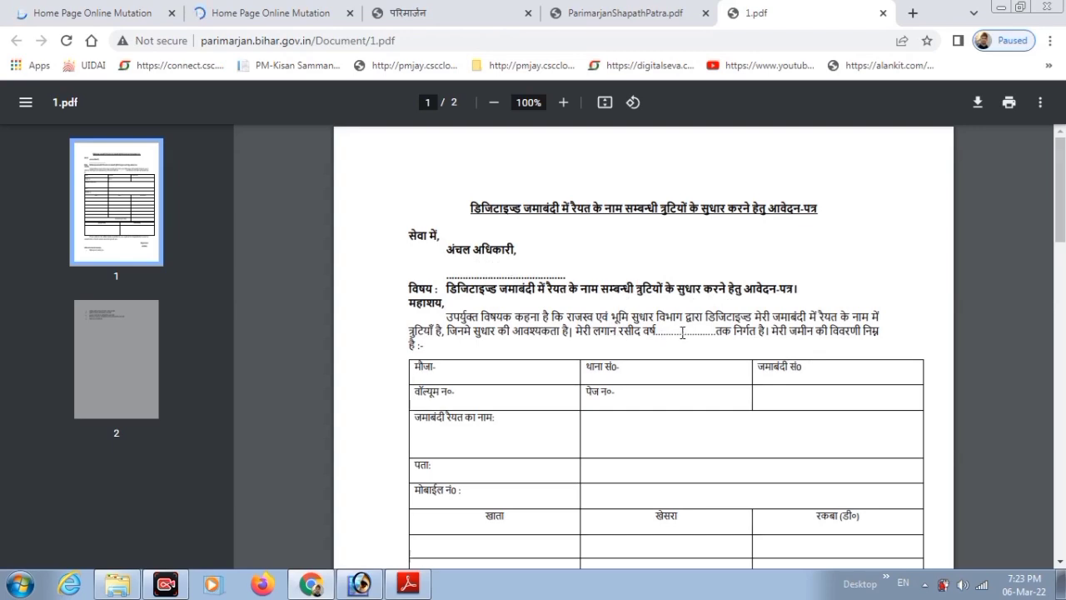
left_click(598, 7)
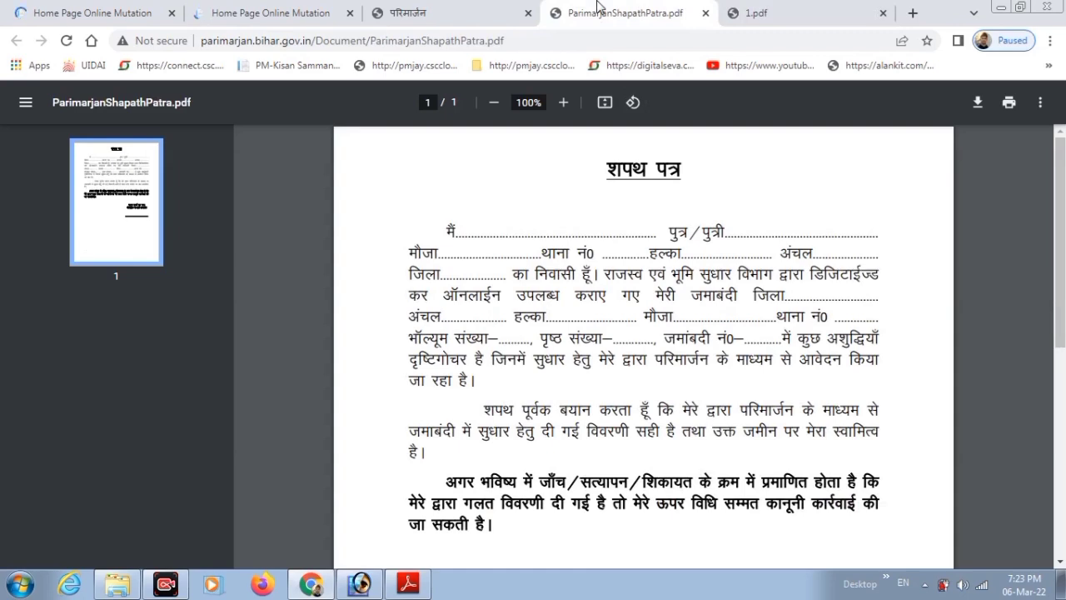
left_click(454, 13)
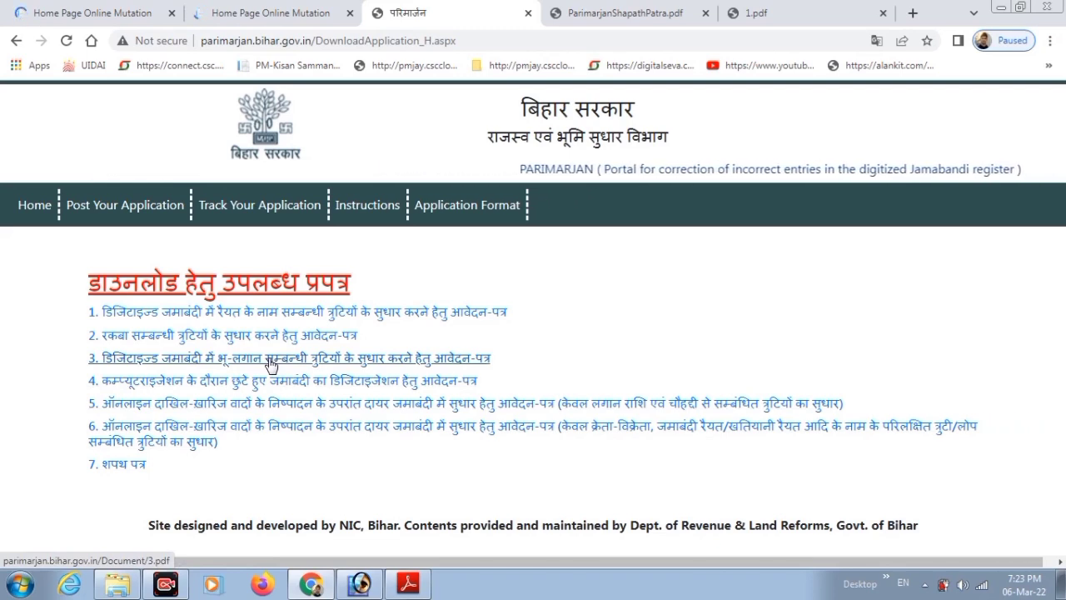
left_click(411, 585)
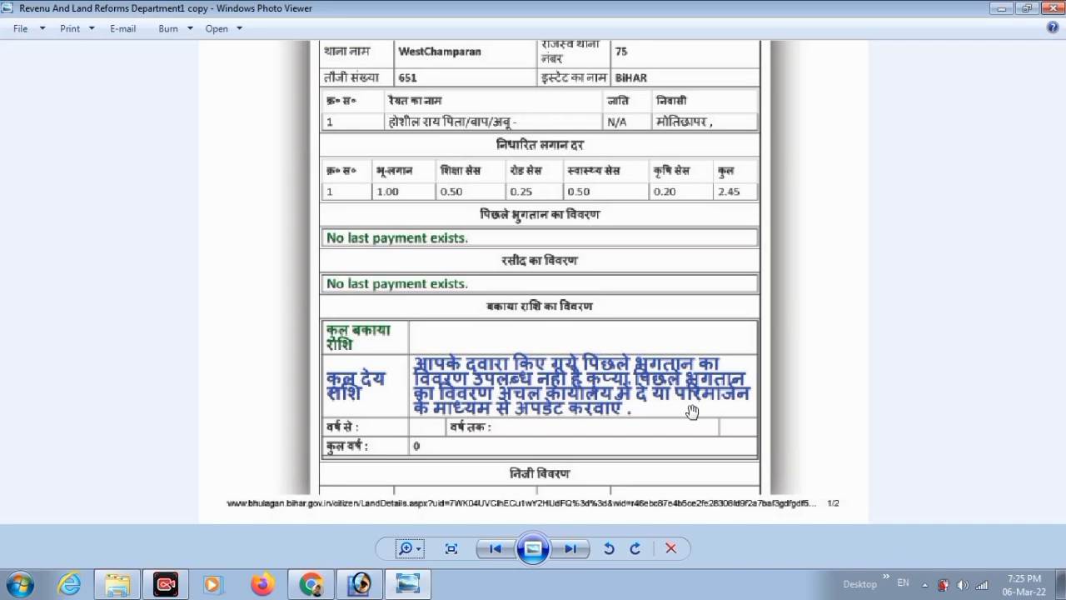
Close the land rent record image and bring Chrome back to the front.
left_click(1057, 10)
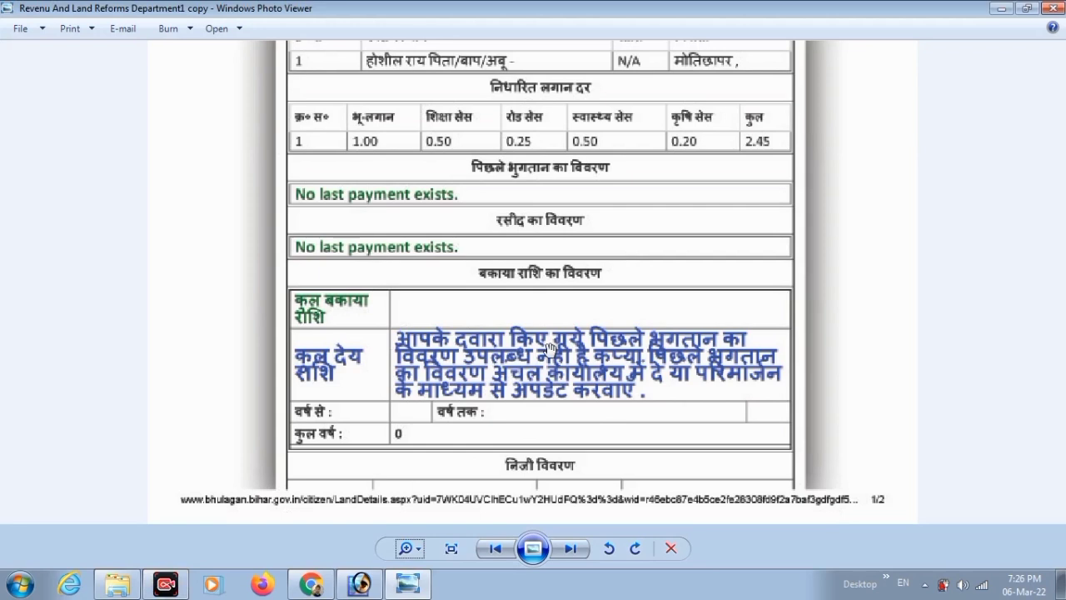
mouse_move(308, 586)
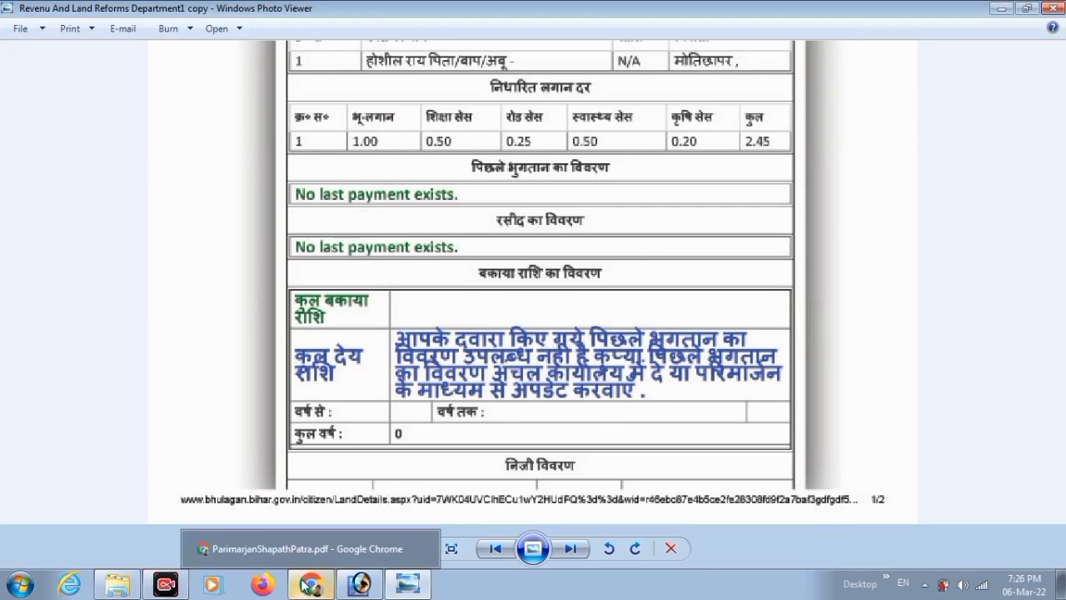
left_click(308, 586)
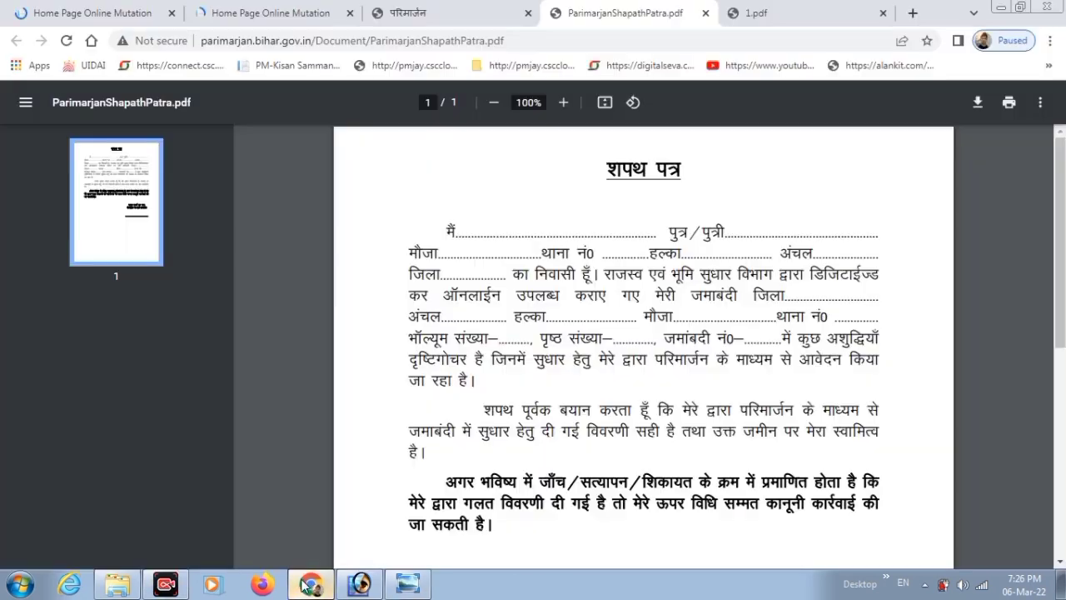
Open land-rent correction form 3.pdf, compare it with the affidavit, then return to Bihar Bhumi.
left_click(425, 9)
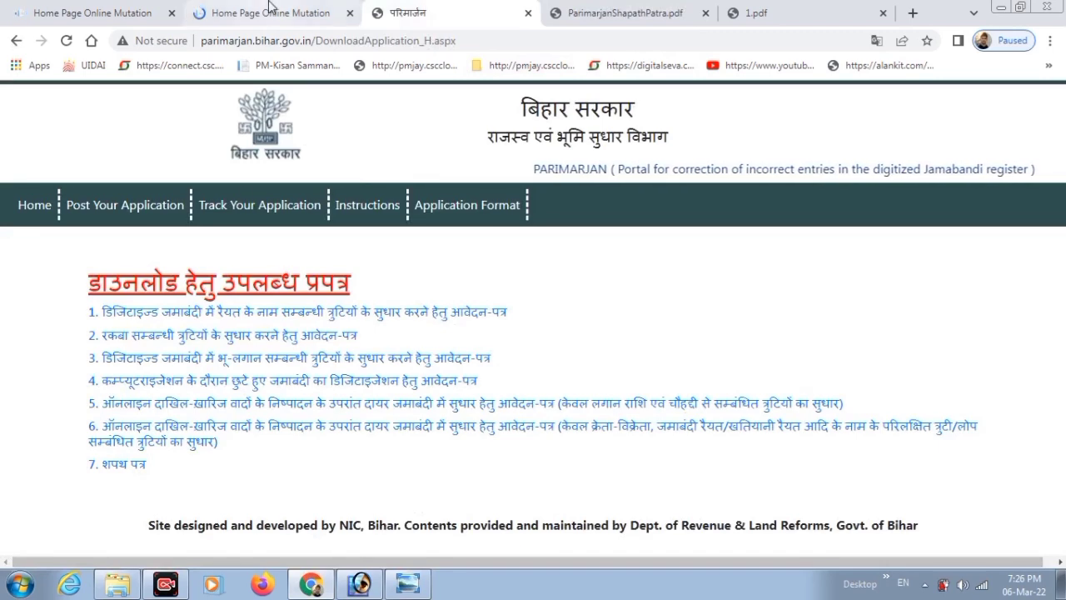
left_click(206, 364)
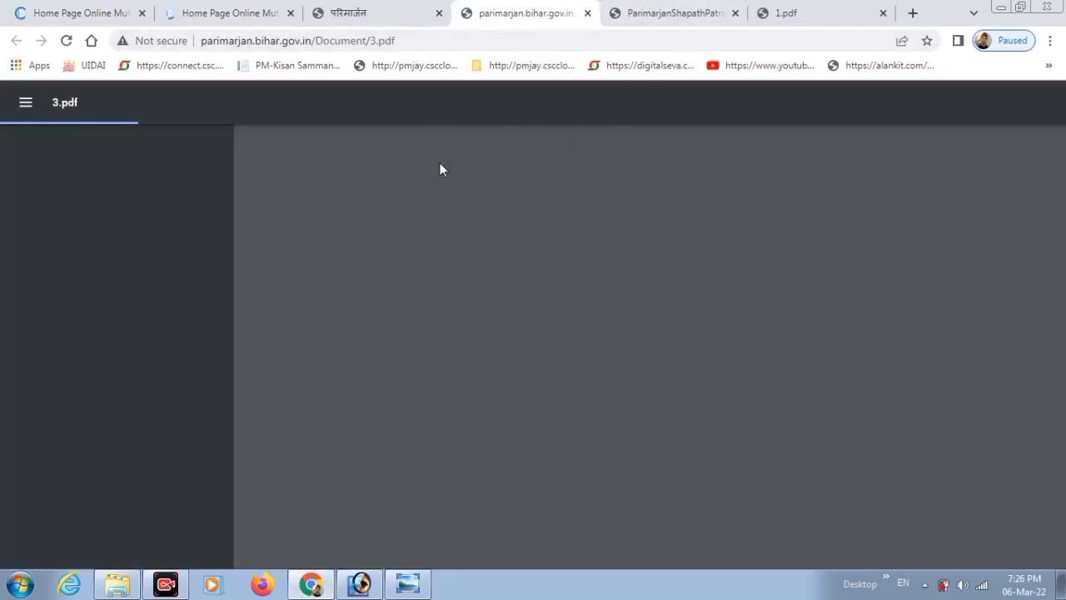
left_click(635, 10)
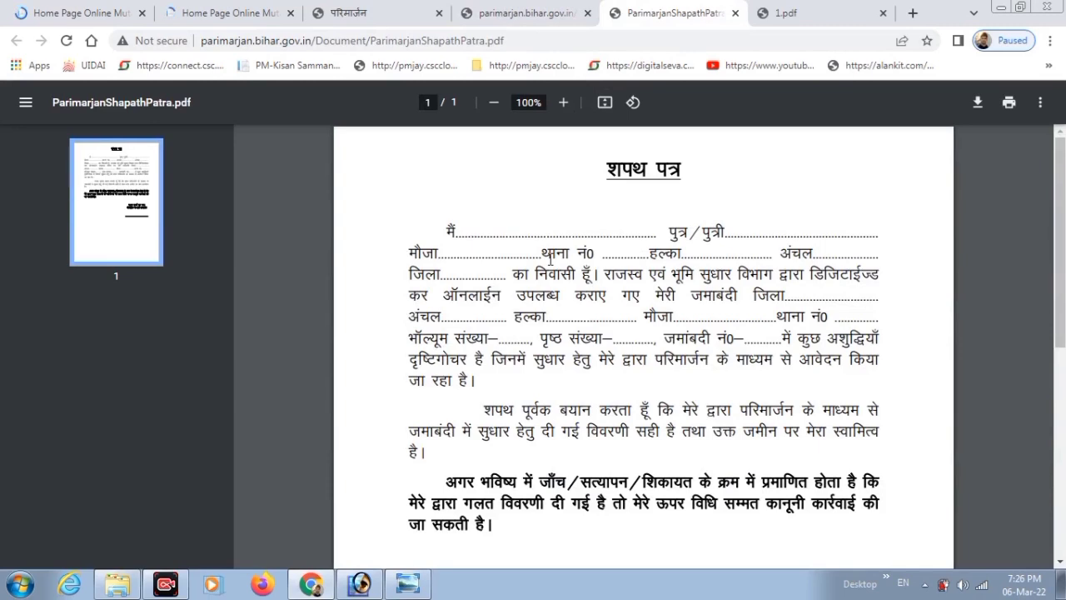
left_click(510, 8)
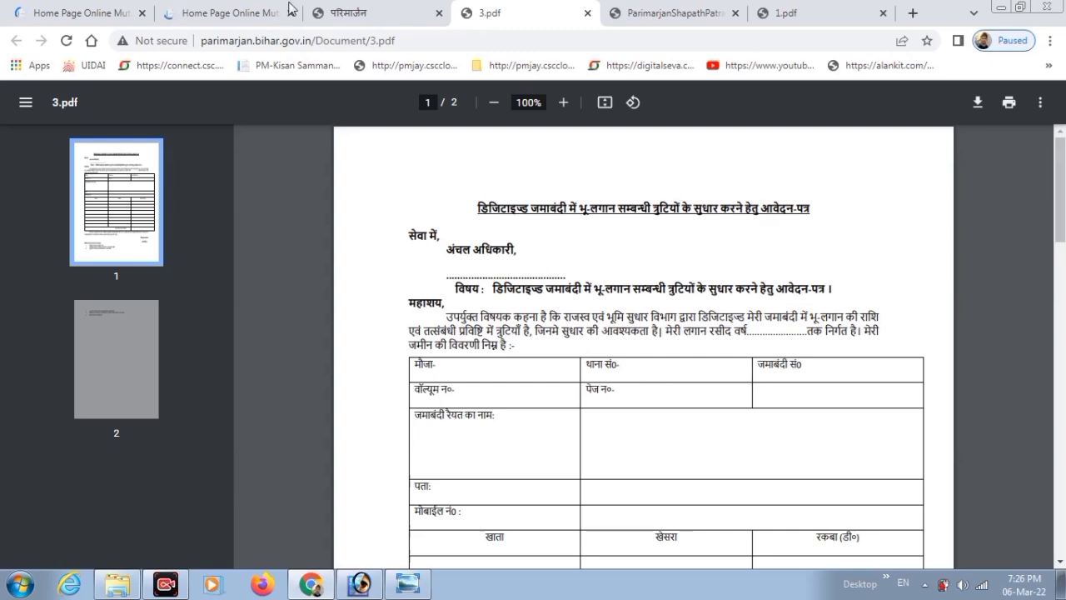
left_click(227, 10)
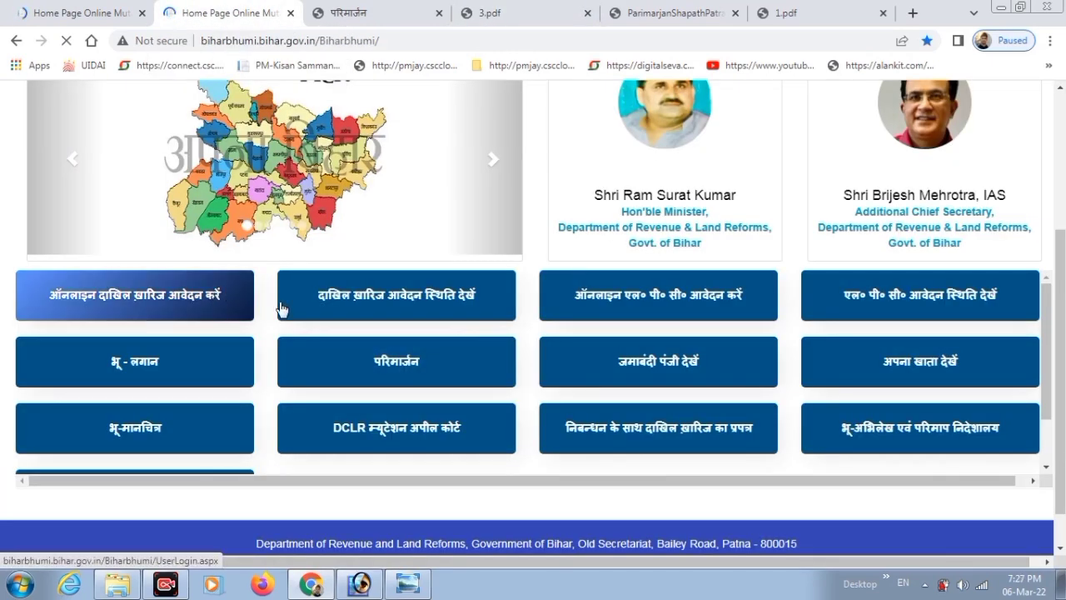
Open the Register-II search and choose West Champaran district and Jogapatti circle.
left_click(674, 370)
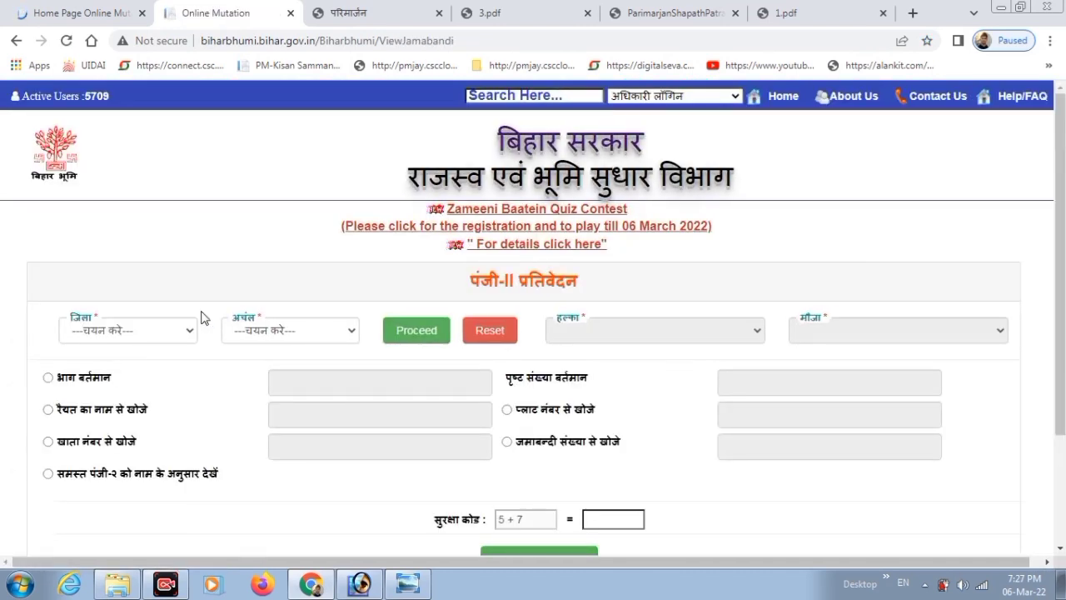
left_click(140, 329)
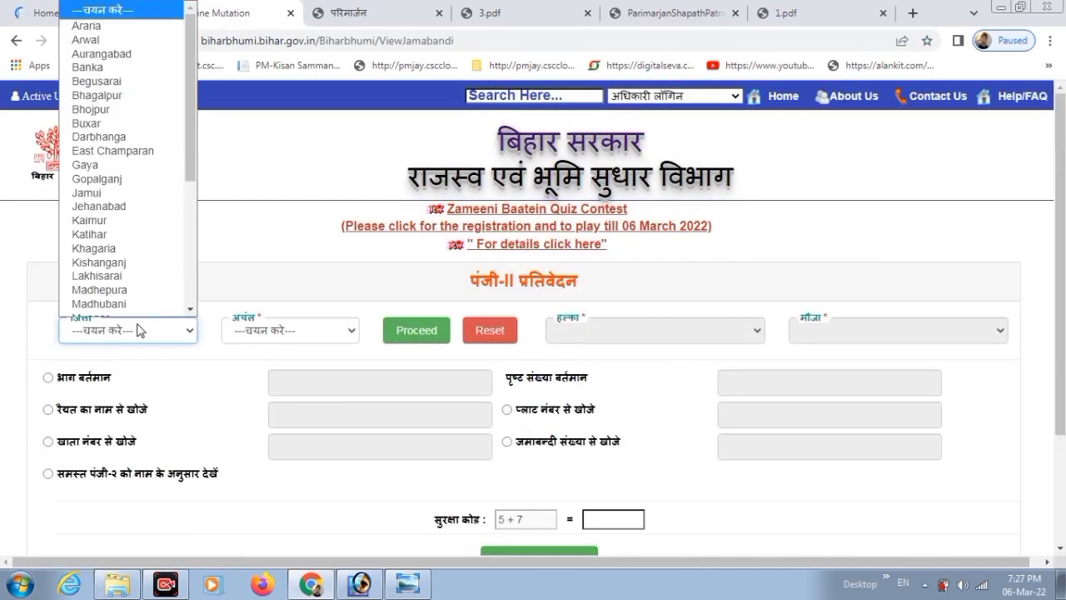
scroll(150, 151, "down", 3)
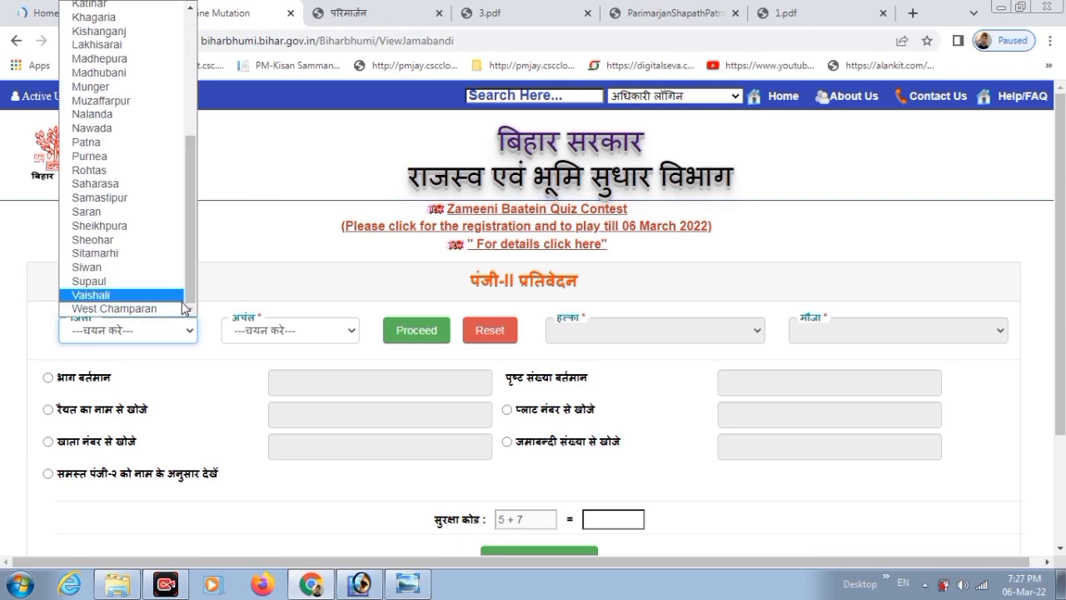
left_click(171, 308)
left_click(318, 333)
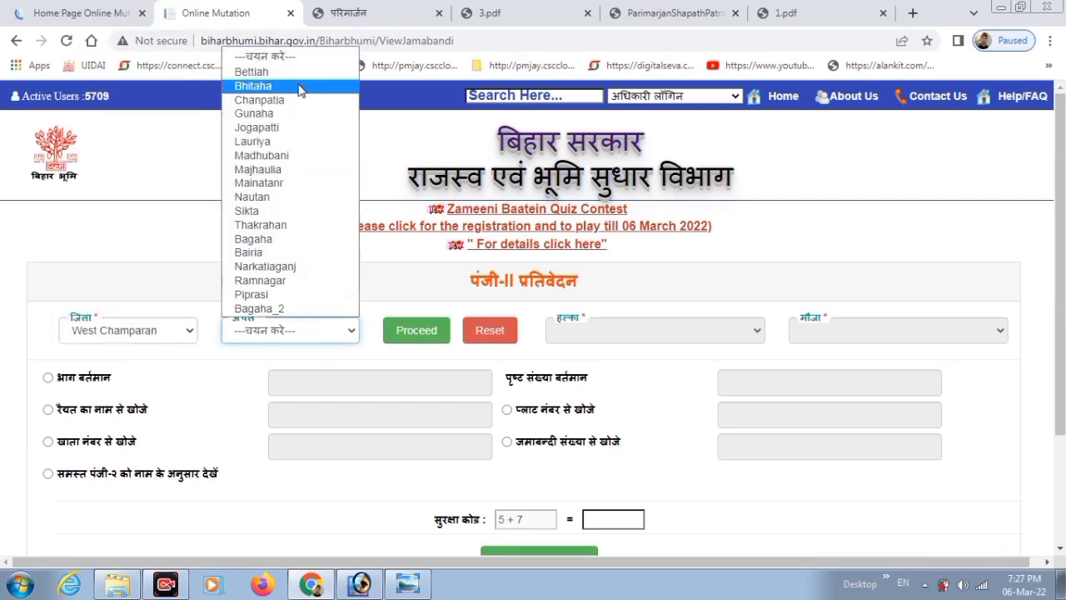
left_click(265, 127)
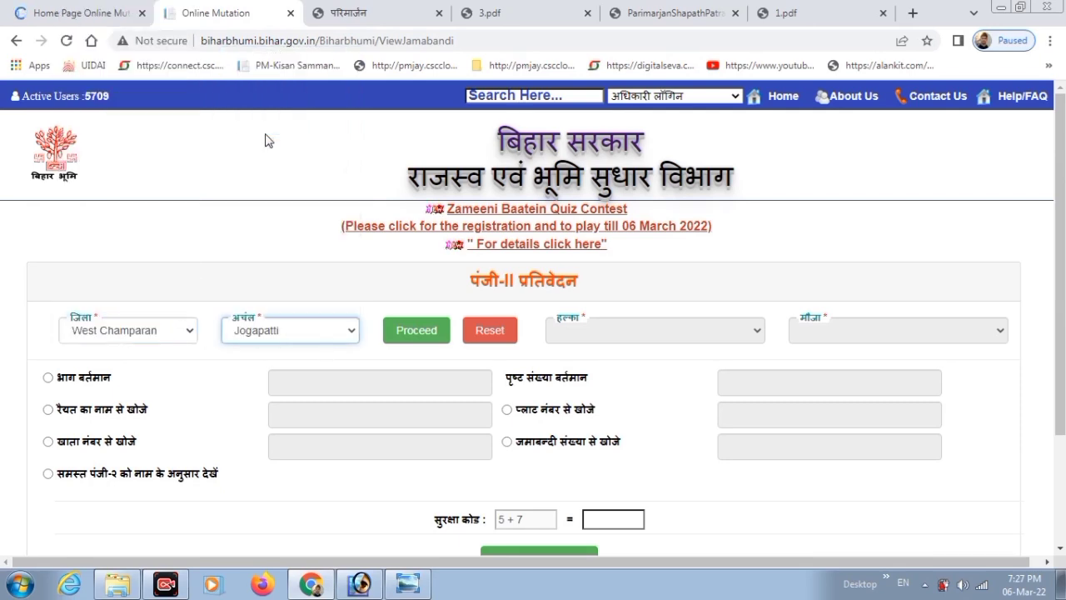
Select halka फतेहपुर and mauza फतेहपुर - 45.
left_click(421, 337)
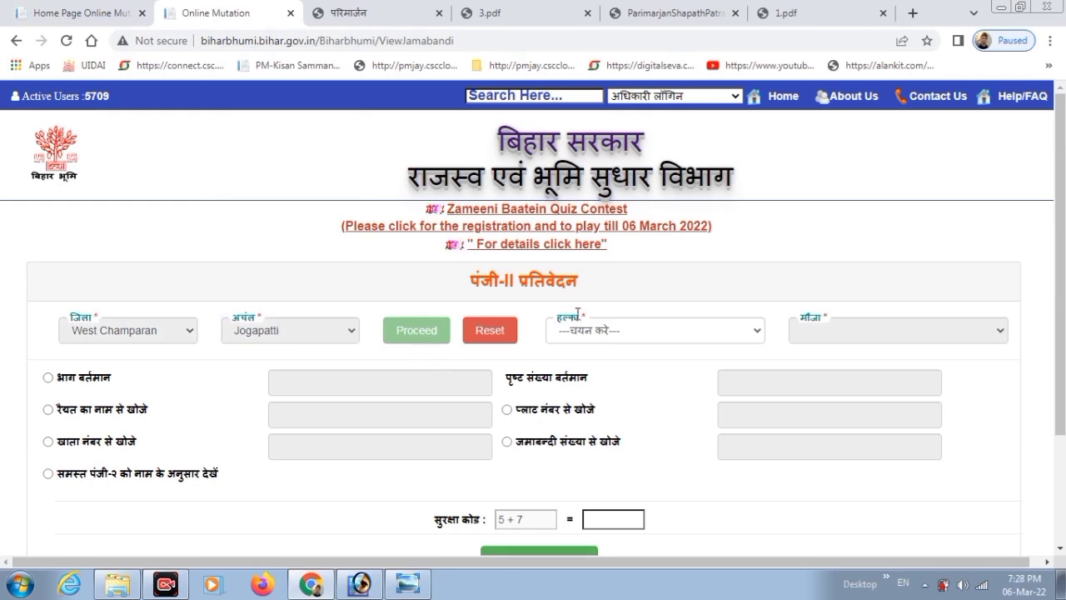
left_click_drag(559, 315, 572, 316)
left_click(578, 307)
left_click(590, 333)
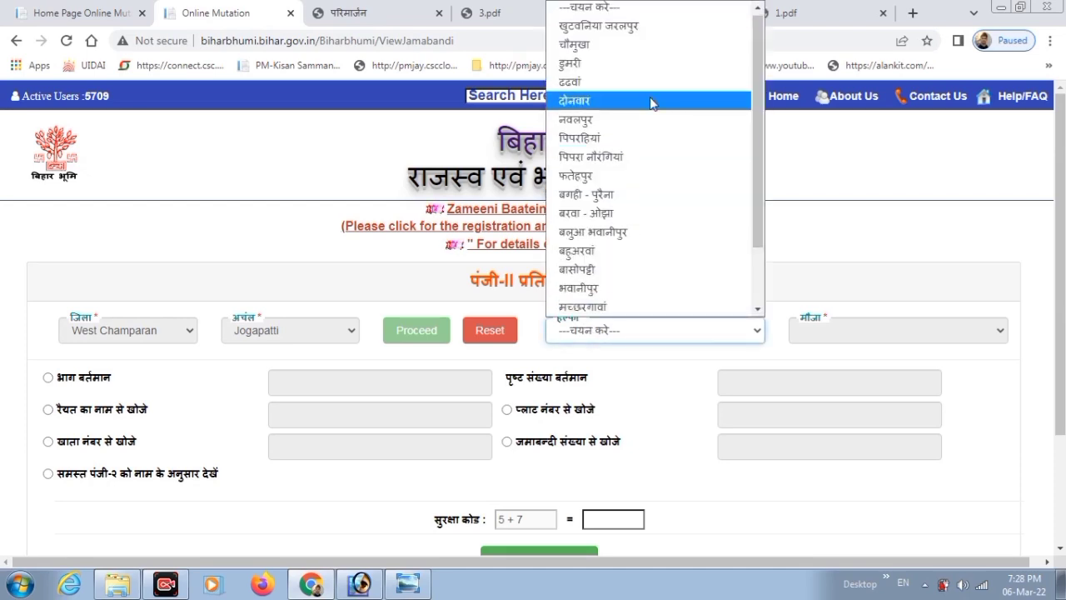
left_click(603, 178)
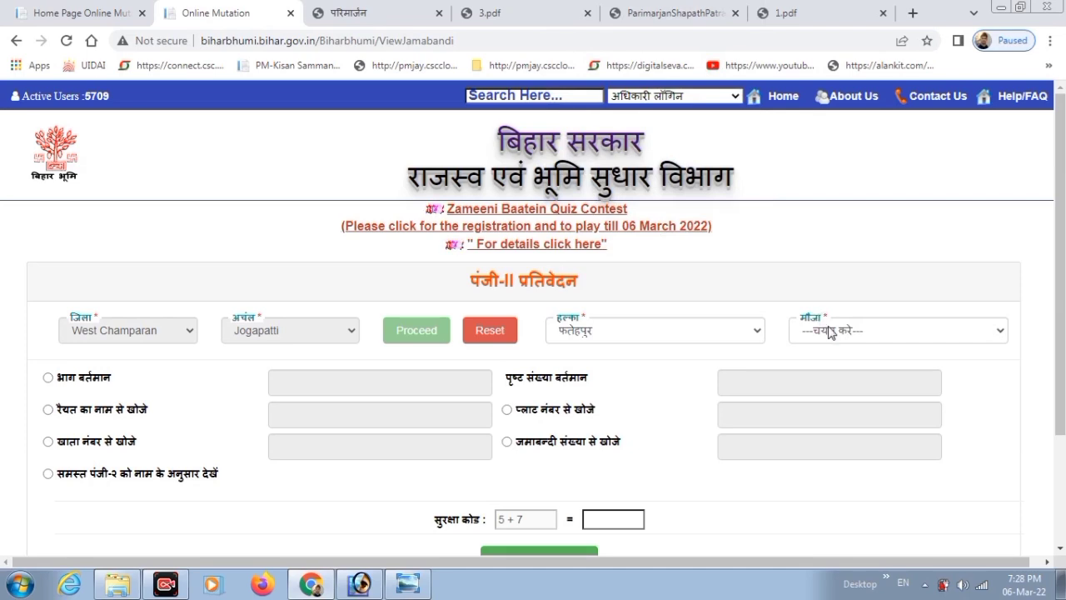
left_click(830, 331)
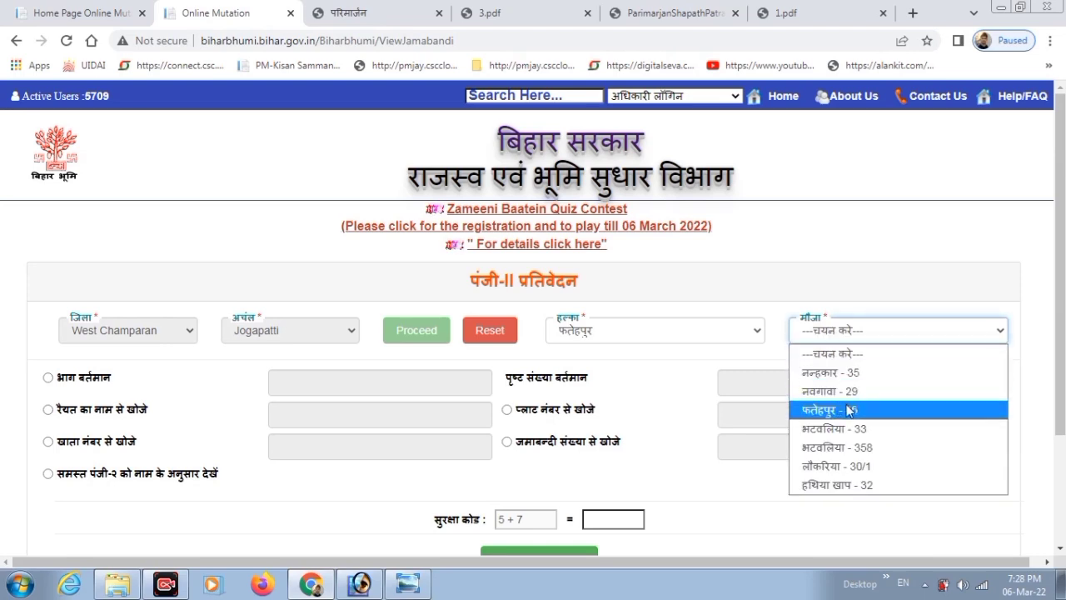
left_click(848, 409)
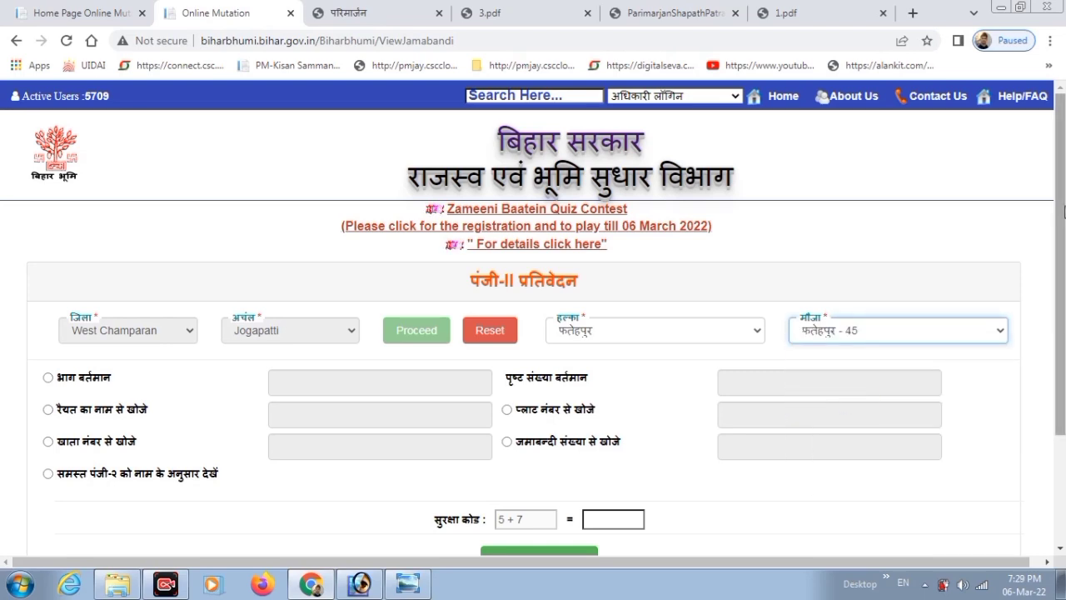
scroll(533, 317, "down", 2)
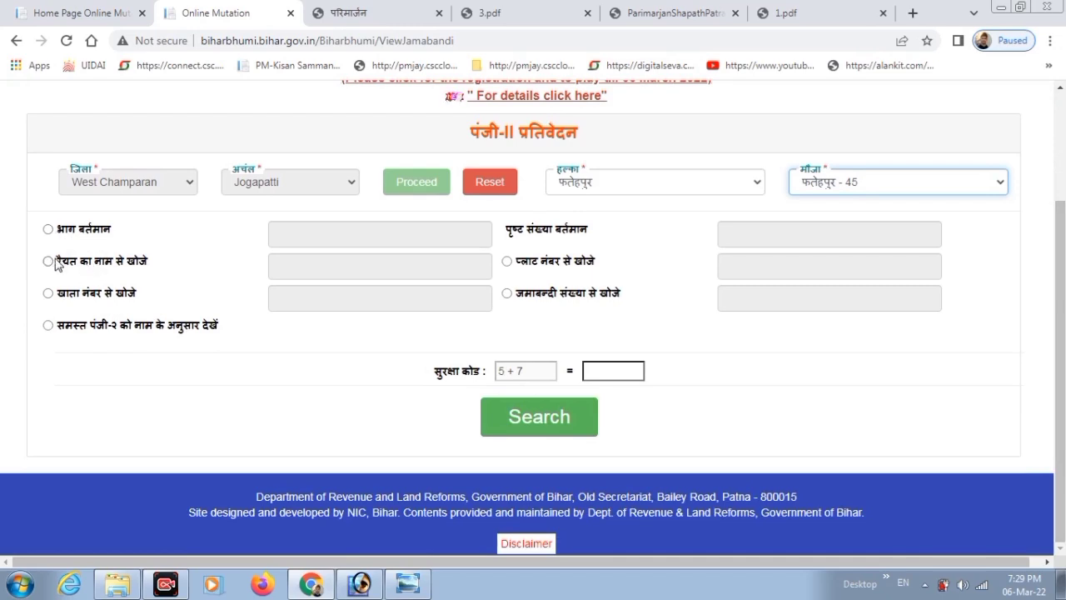
Point out the search-by-raiyat-name and search-by-khata-number options.
left_click_drag(155, 262, 63, 265)
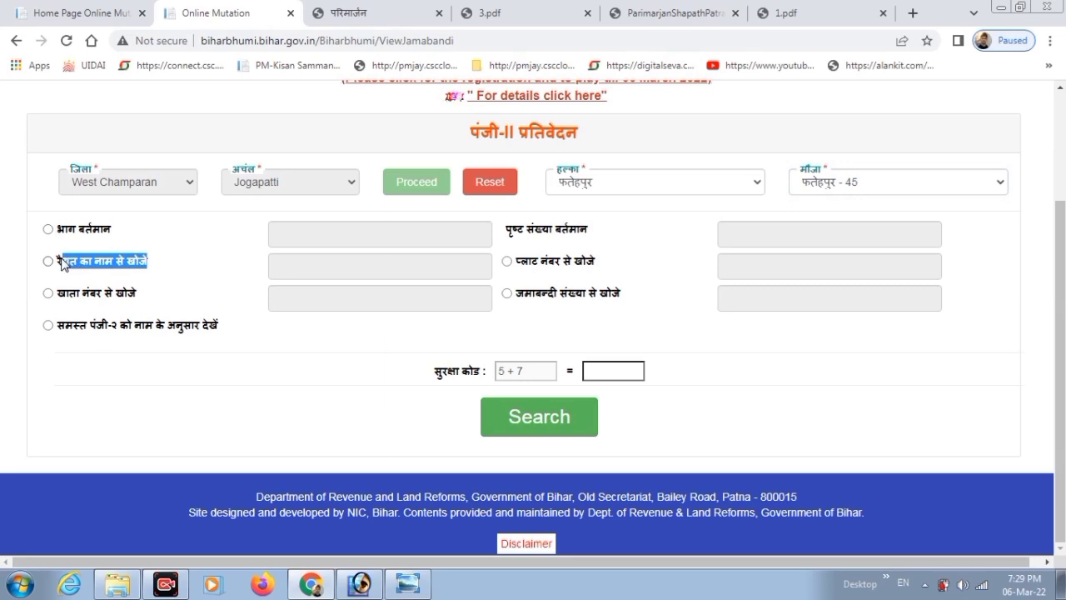
left_click(178, 248)
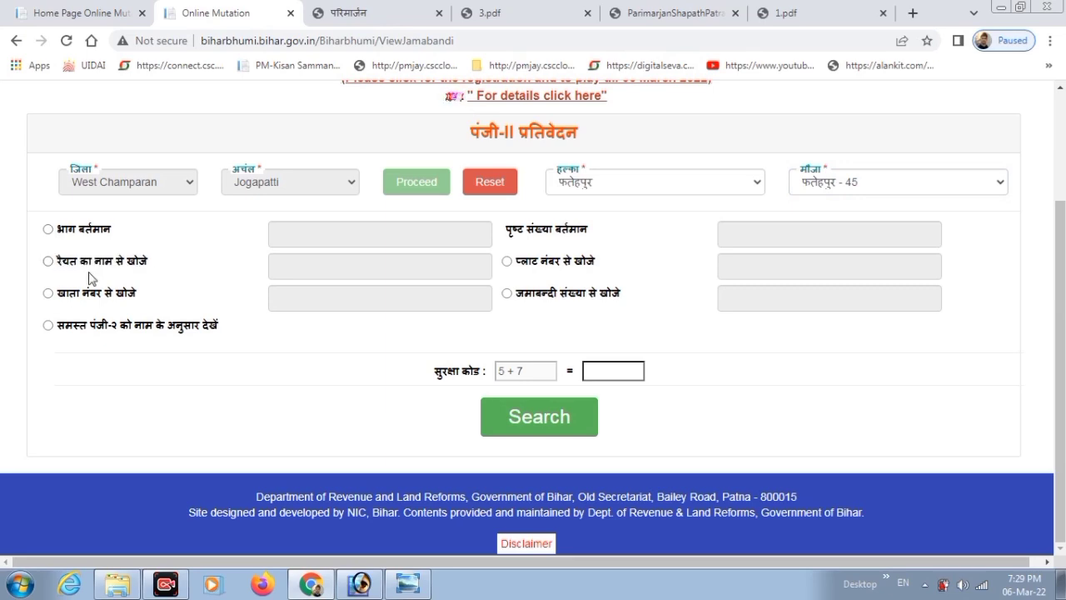
left_click_drag(53, 297, 197, 298)
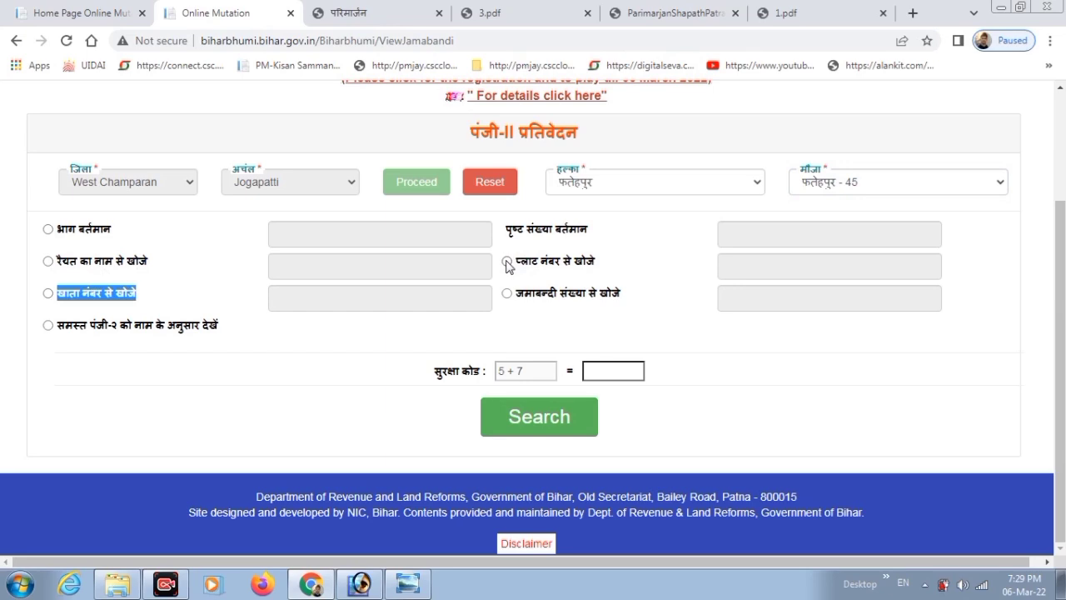
Search by plot number 87, entering 13 as the security answer.
left_click(526, 265)
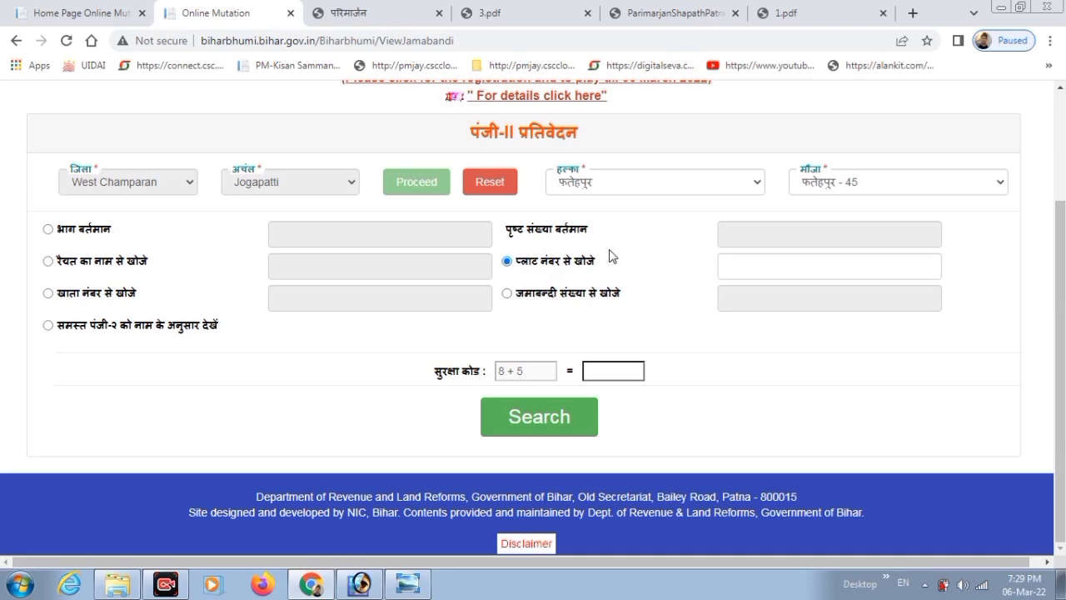
left_click(772, 269)
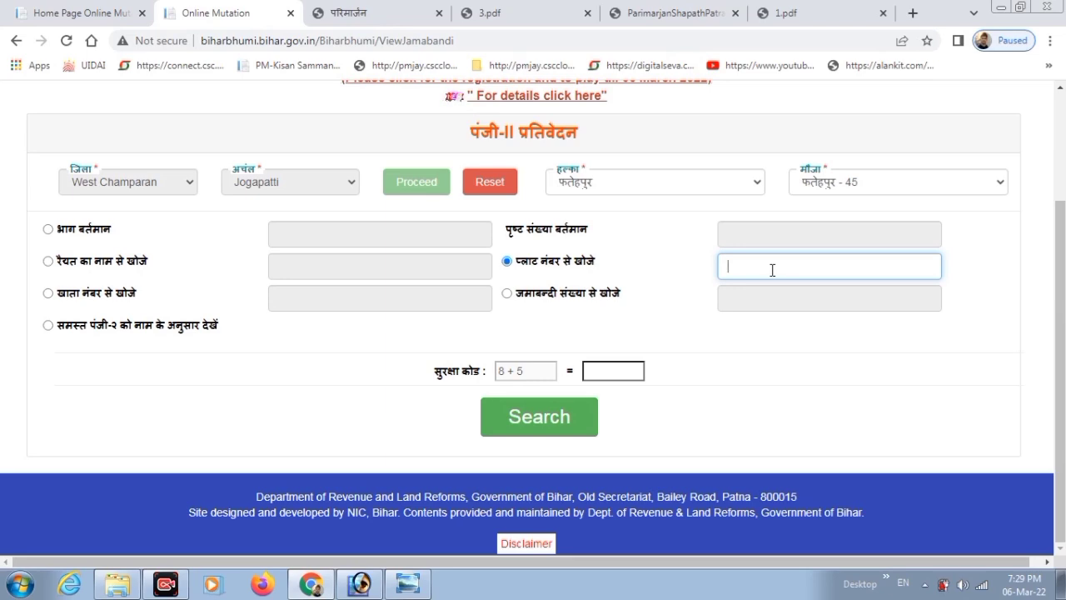
type("87")
left_click(601, 370)
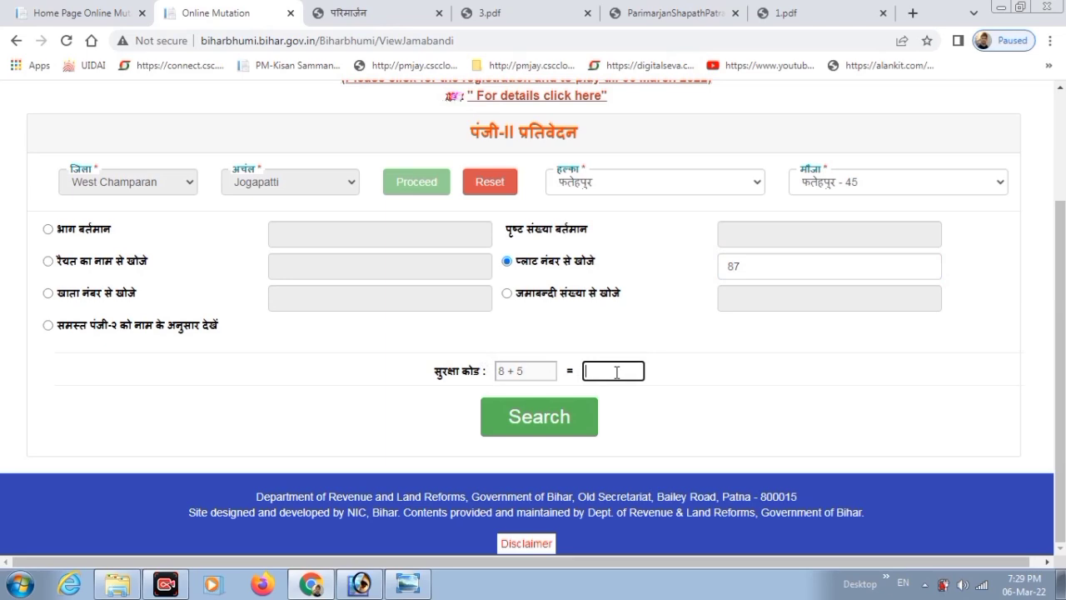
type("13")
left_click(575, 419)
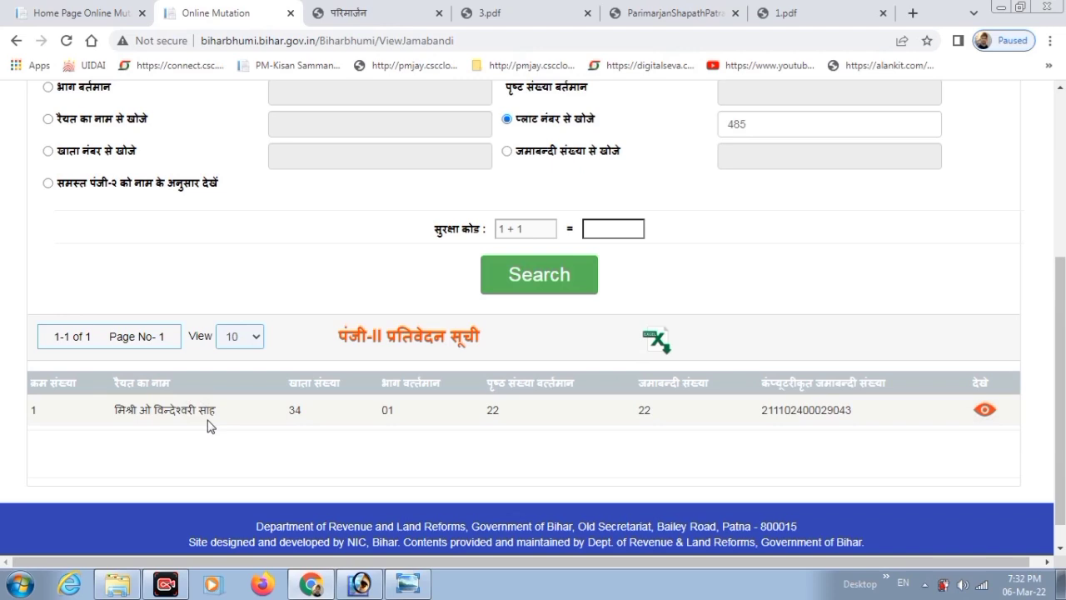
Point out the khata number, page number and view columns of the plot 485 result.
left_click_drag(289, 384, 323, 384)
left_click(317, 405)
left_click_drag(387, 384, 716, 389)
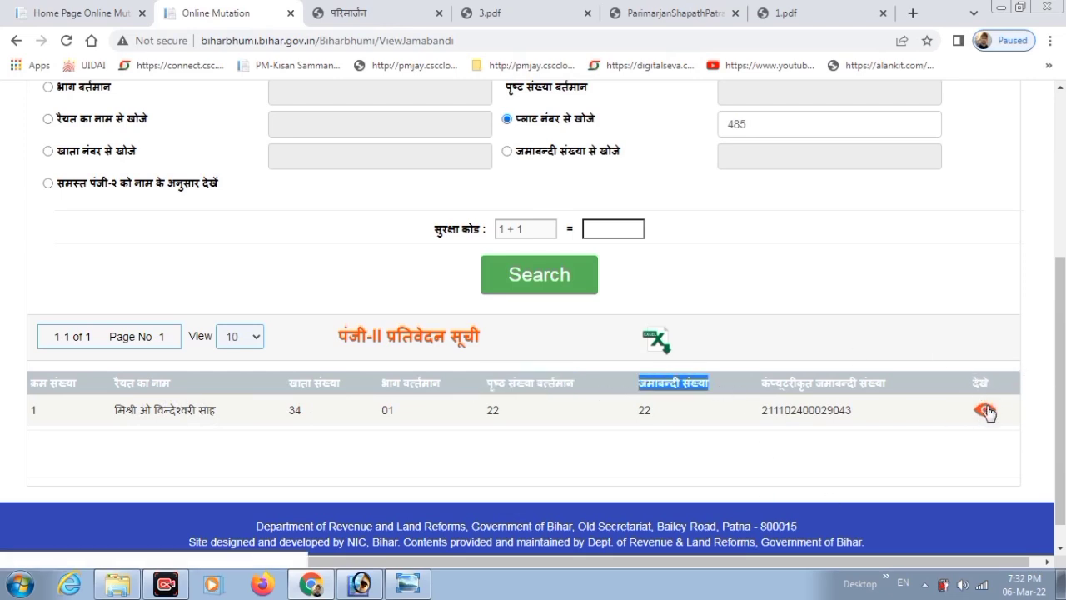
left_click(971, 436)
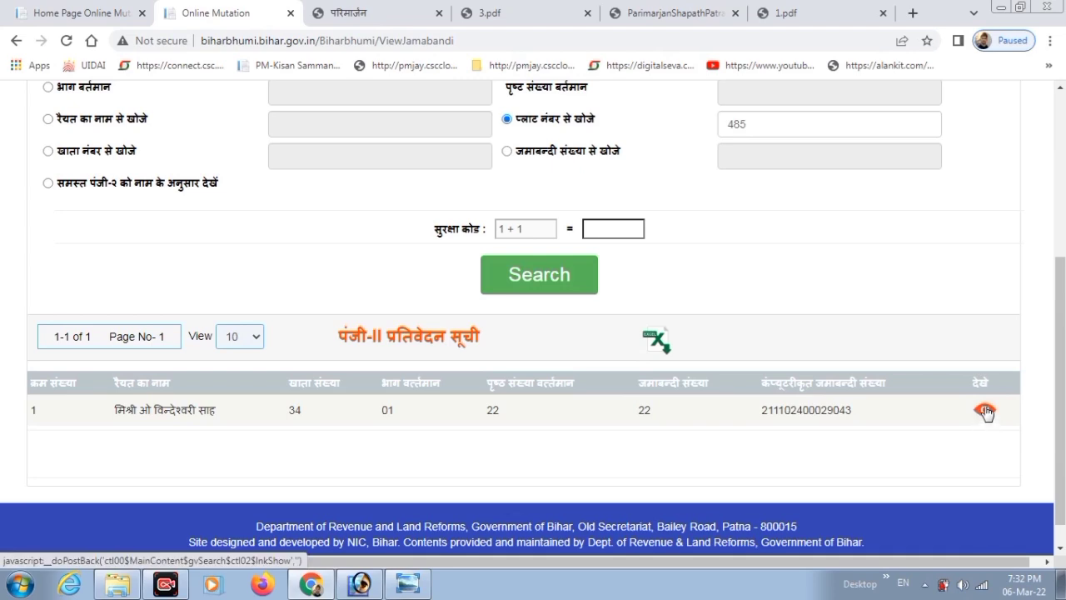
left_click_drag(973, 384, 989, 387)
Open the jamabandi register copy for khata 34 and maximize its window.
left_click(985, 412)
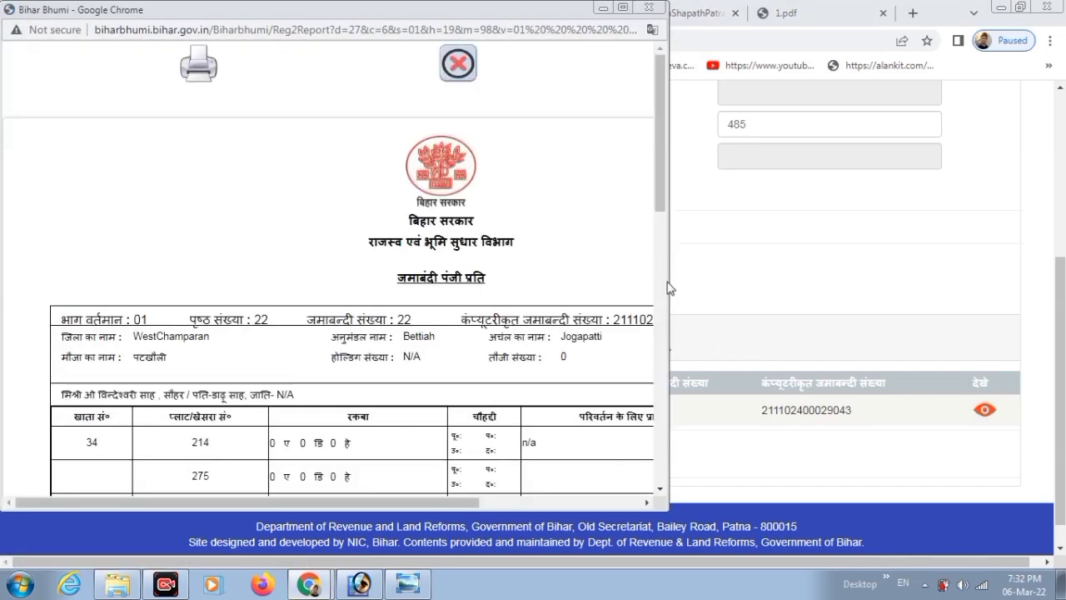
left_click(623, 8)
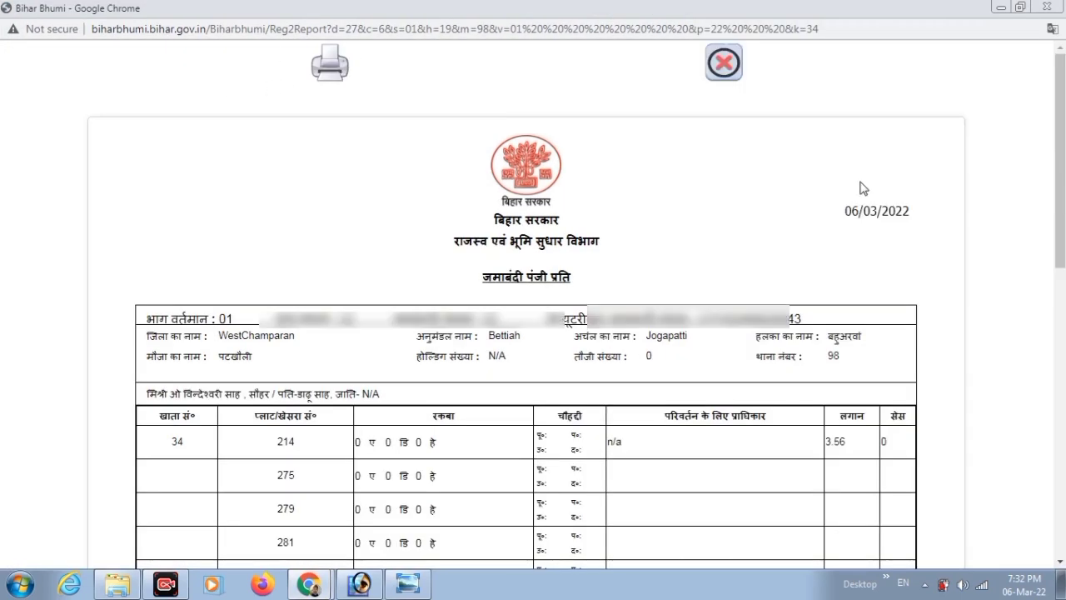
left_click_drag(1064, 187, 1063, 346)
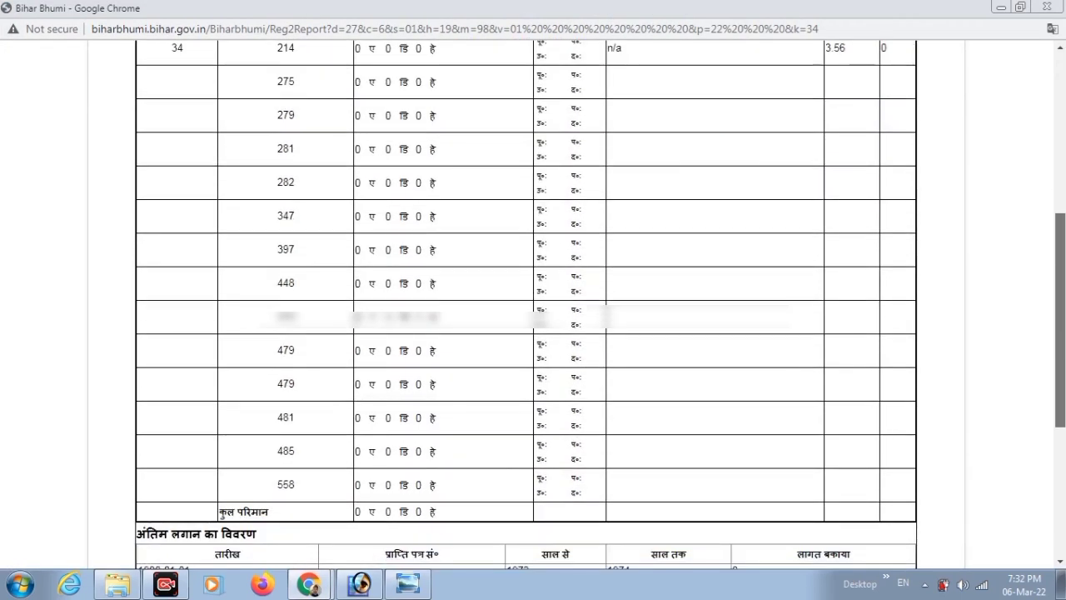
scroll(335, 280, "up", 4)
Highlight the volume number 01 in the report header.
left_click_drag(157, 251, 383, 254)
left_click(279, 255)
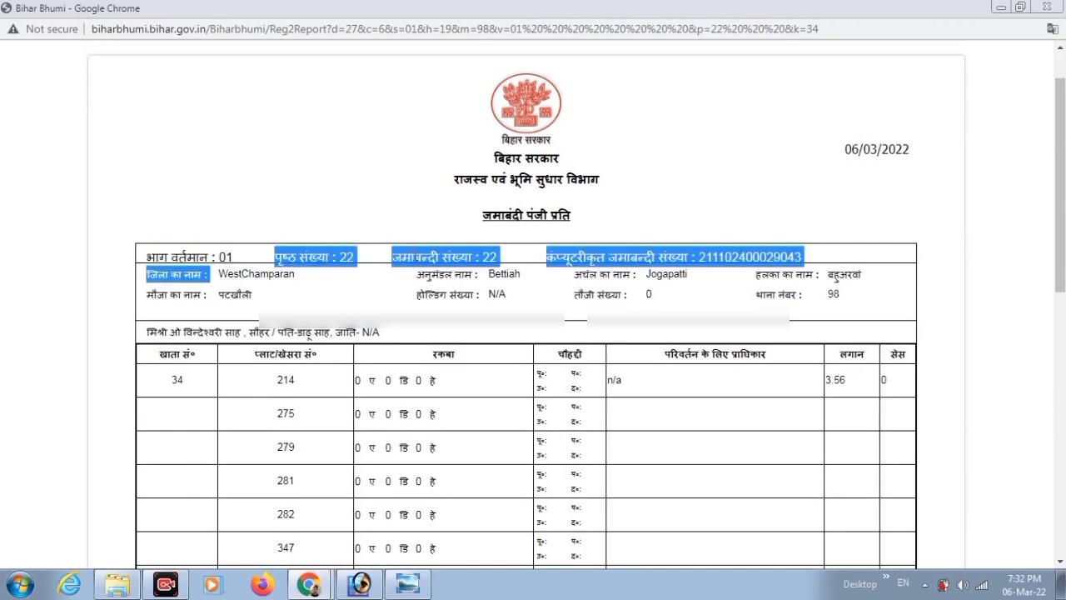
left_click(476, 263)
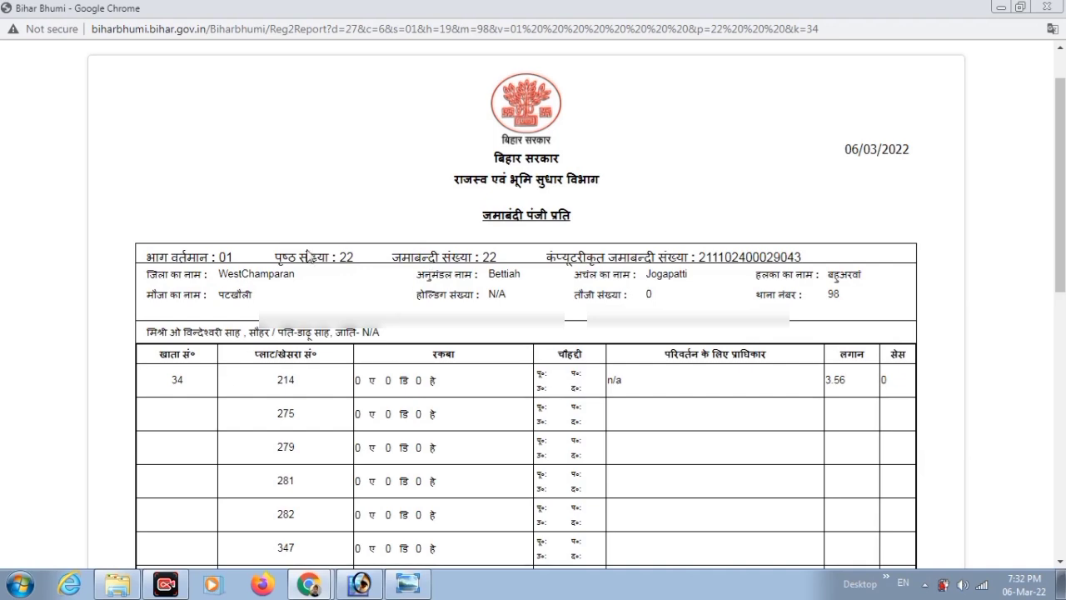
left_click_drag(200, 257, 234, 258)
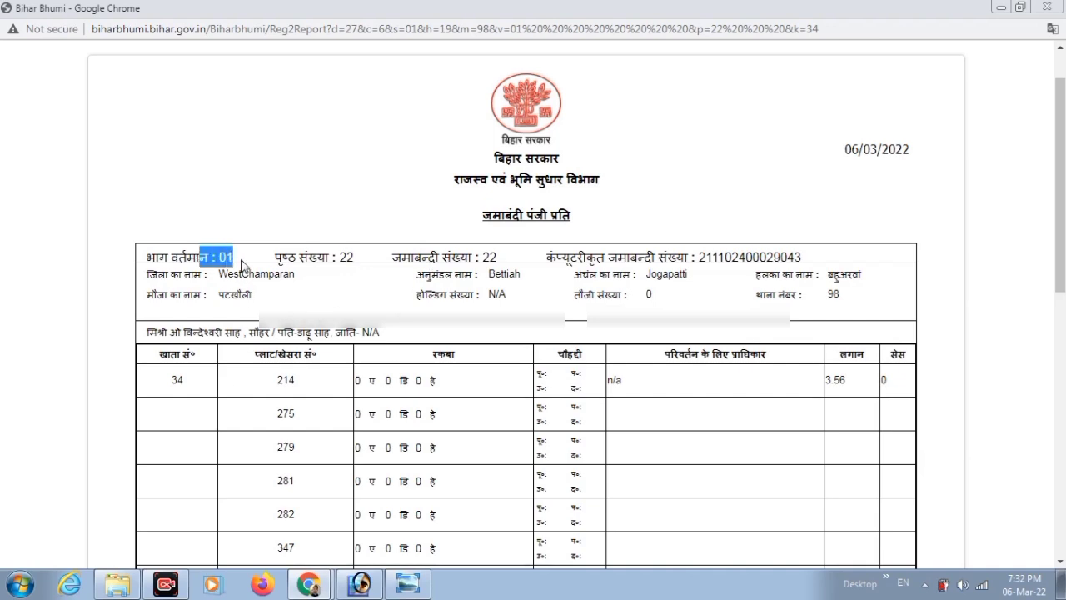
Switch from the Bihar Bhumi report to the application form in Photoshop.
left_click(309, 583)
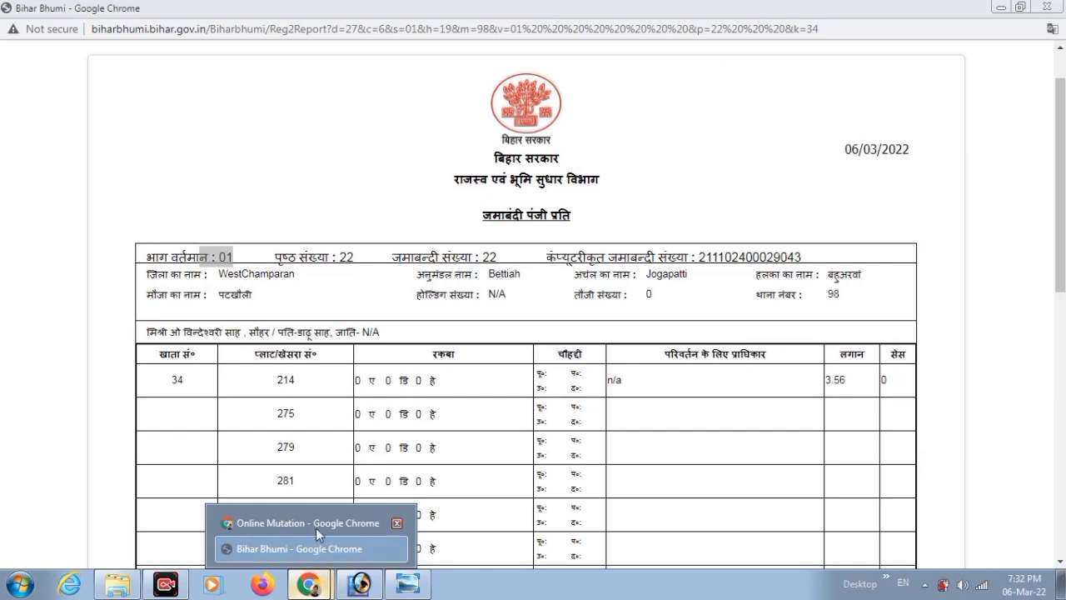
left_click(317, 542)
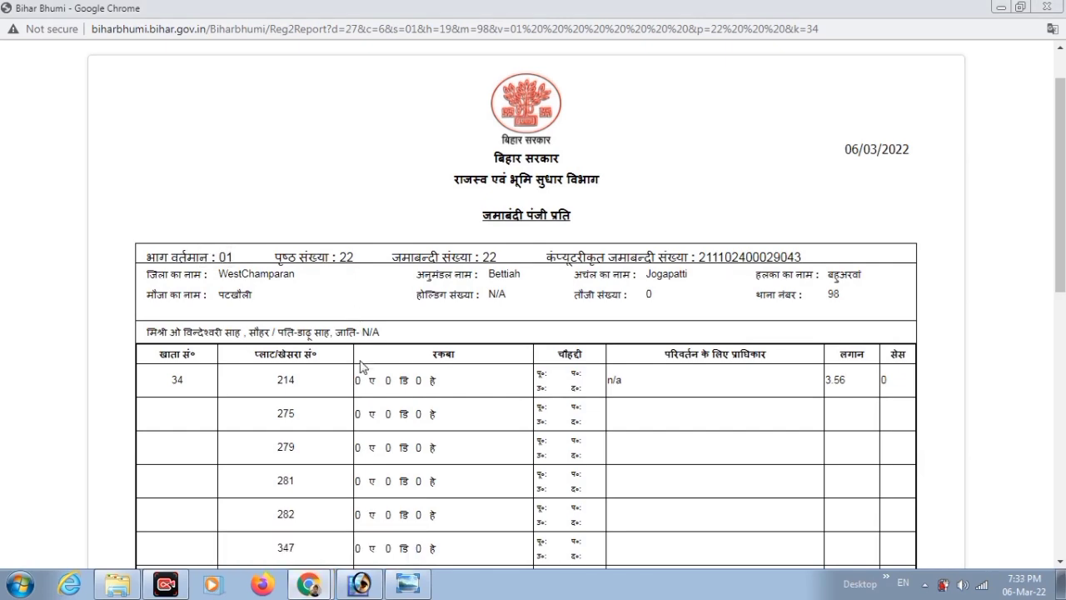
mouse_move(368, 586)
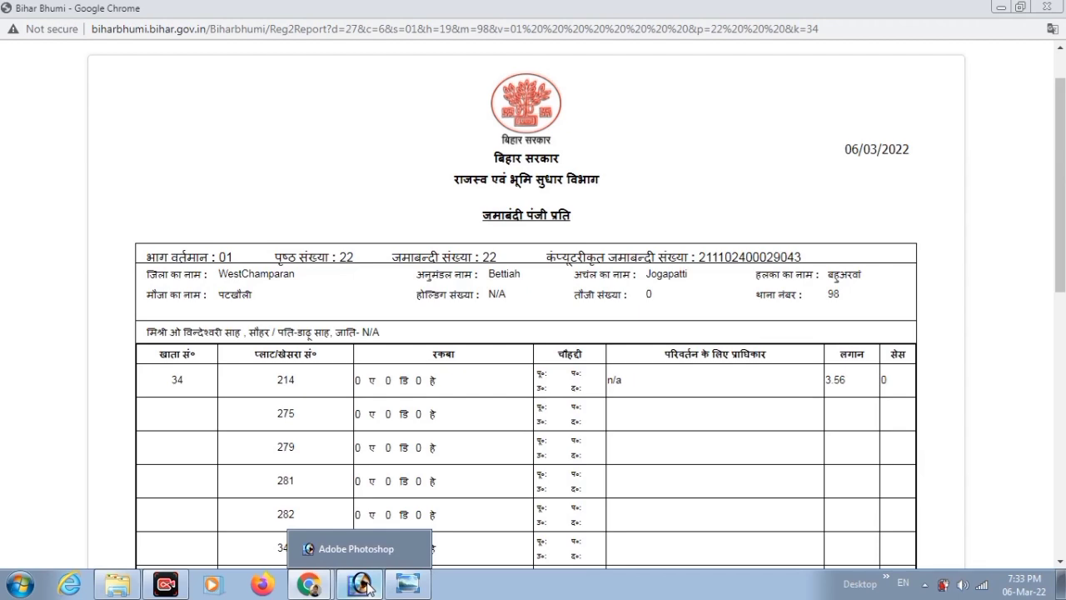
left_click(367, 586)
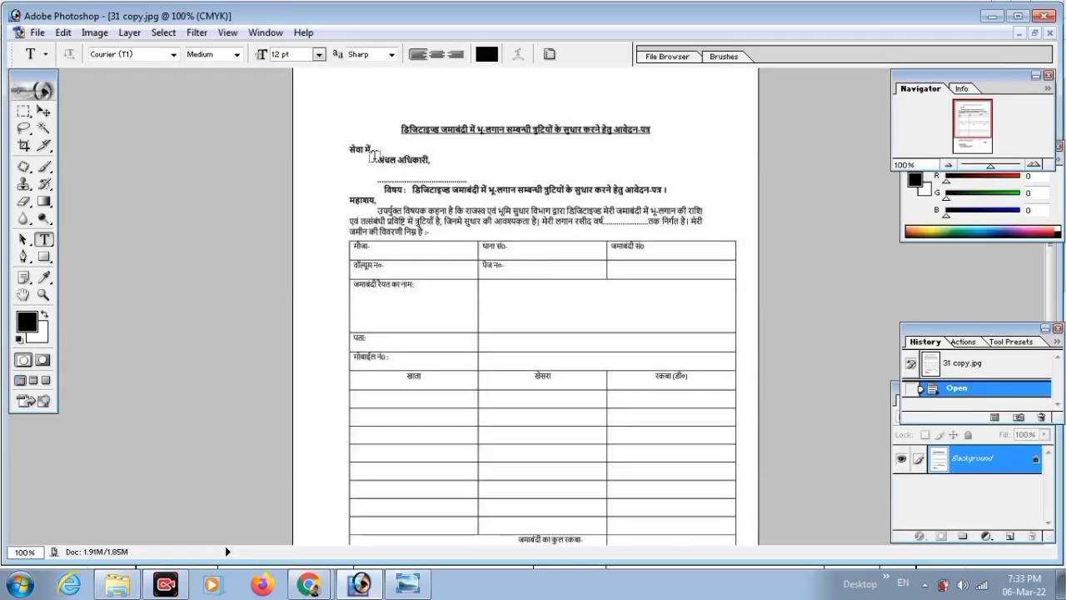
Type 'yoga' on the dotted line below अंचल अधिकारी, then bring up the land-details image.
left_click(374, 158)
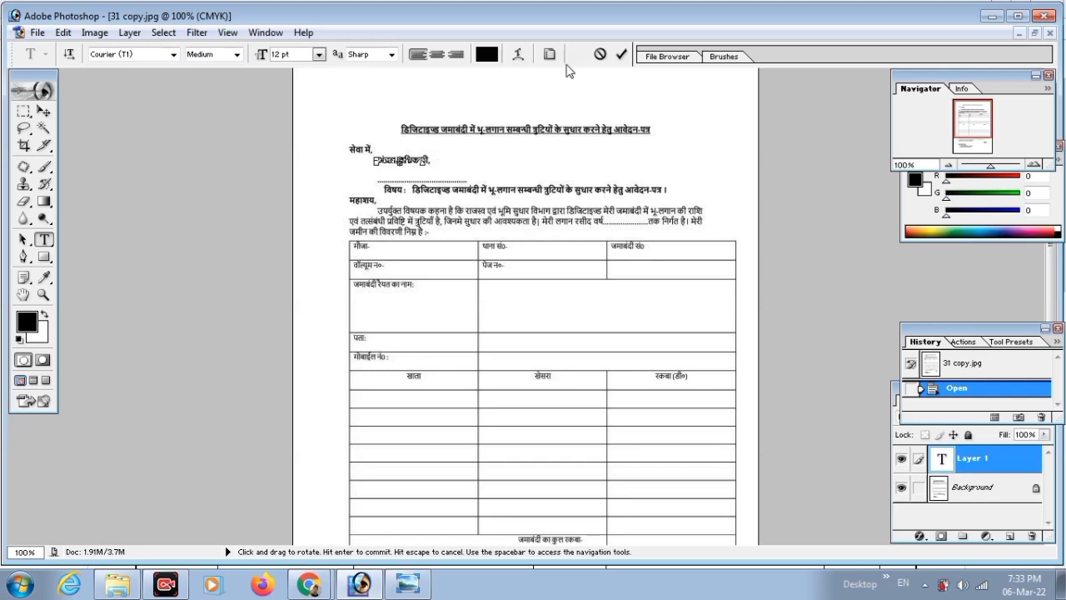
left_click(600, 54)
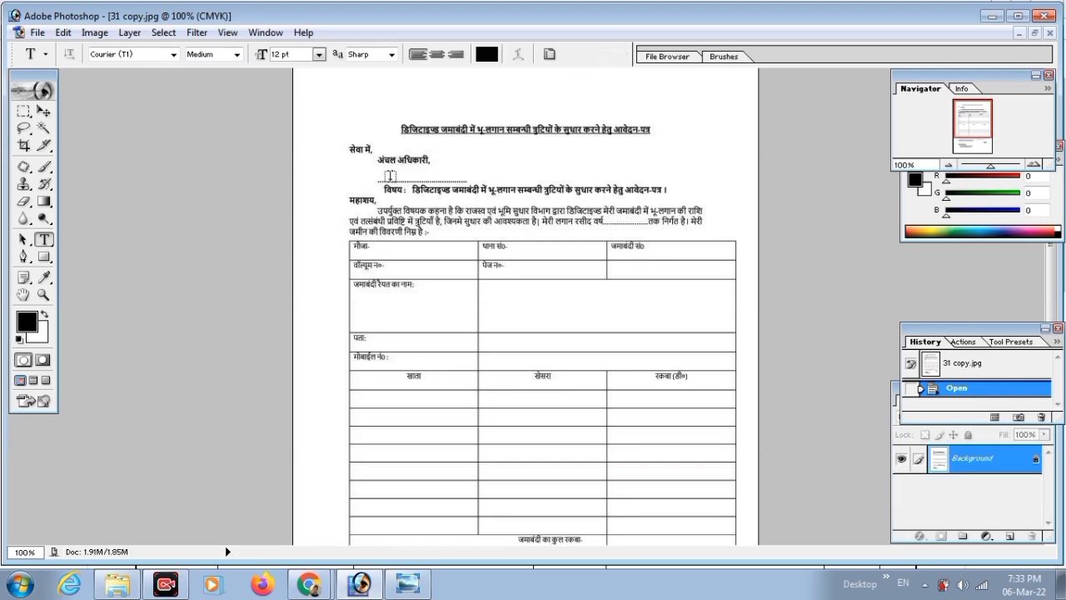
left_click(390, 177)
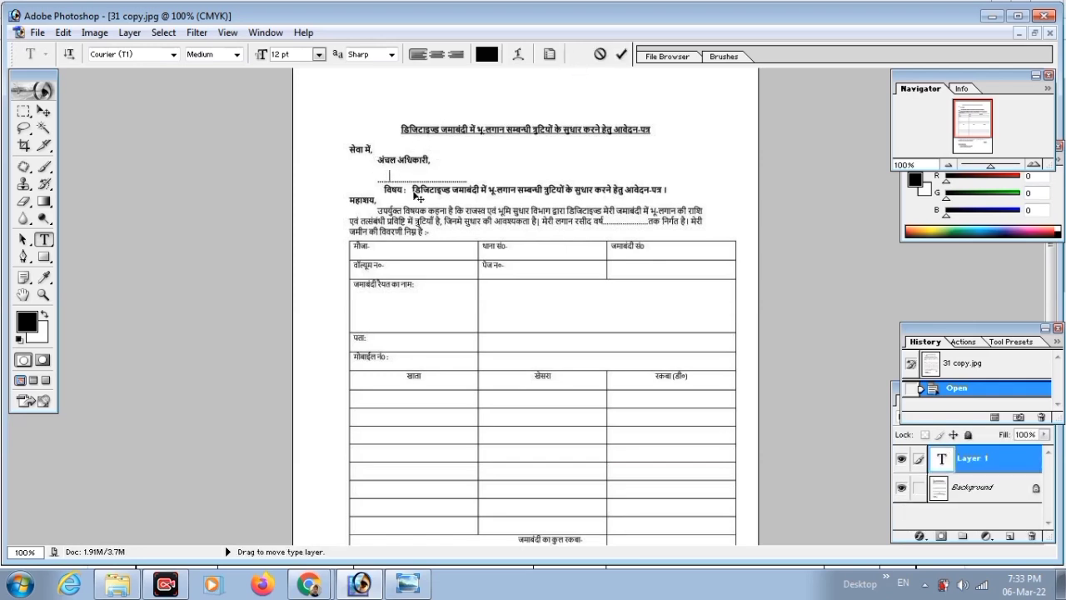
type("yoga")
left_click(622, 54)
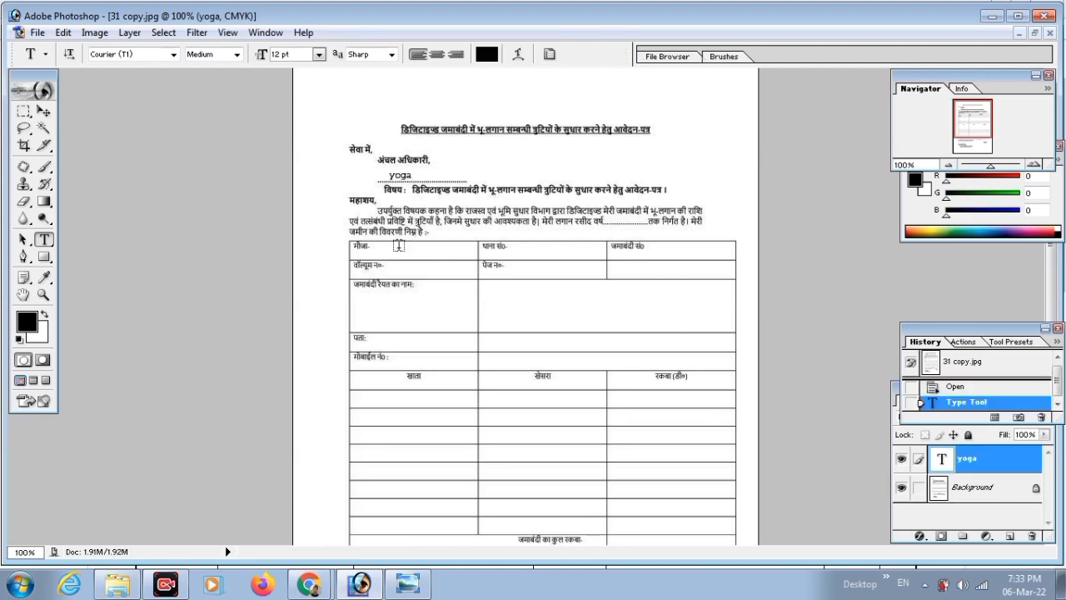
left_click(389, 250)
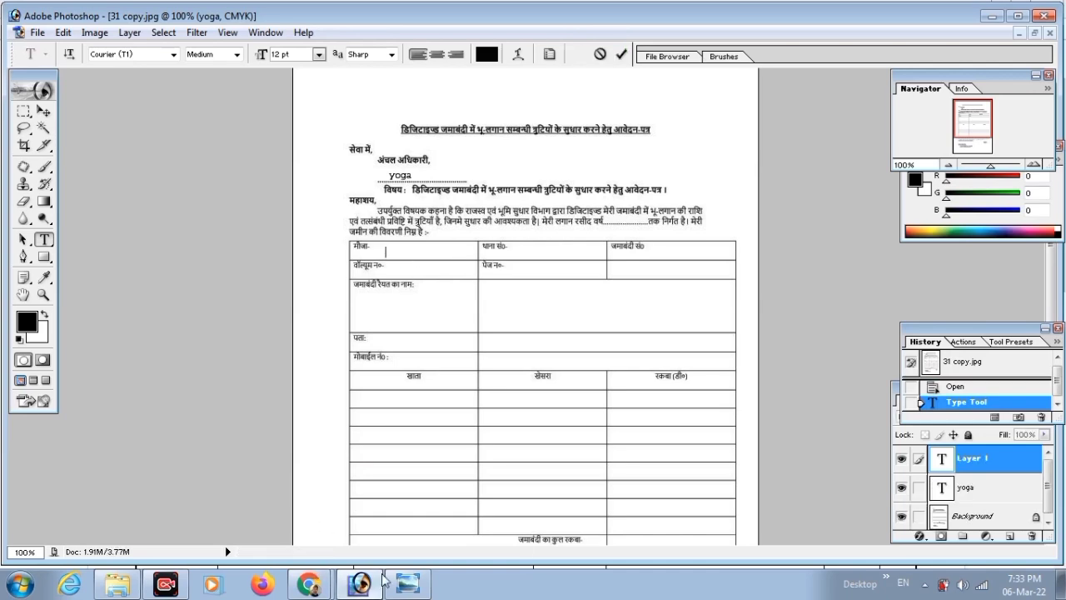
left_click(403, 585)
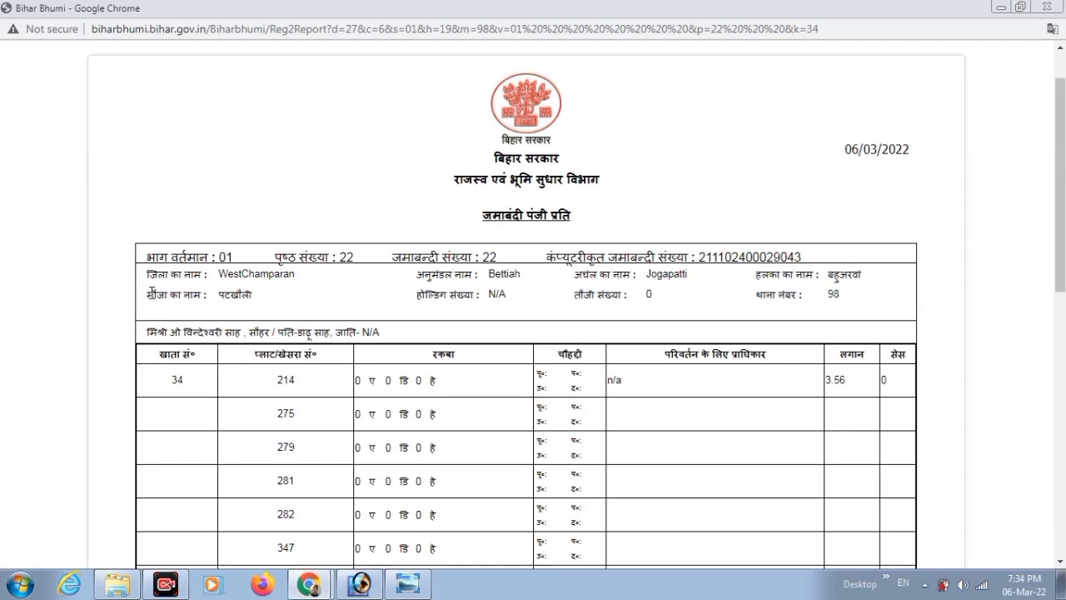
Point out the mouza name and select the हलका name in the report.
left_click_drag(151, 293, 239, 295)
left_click(281, 304)
left_click(869, 279)
left_click_drag(829, 278, 857, 275)
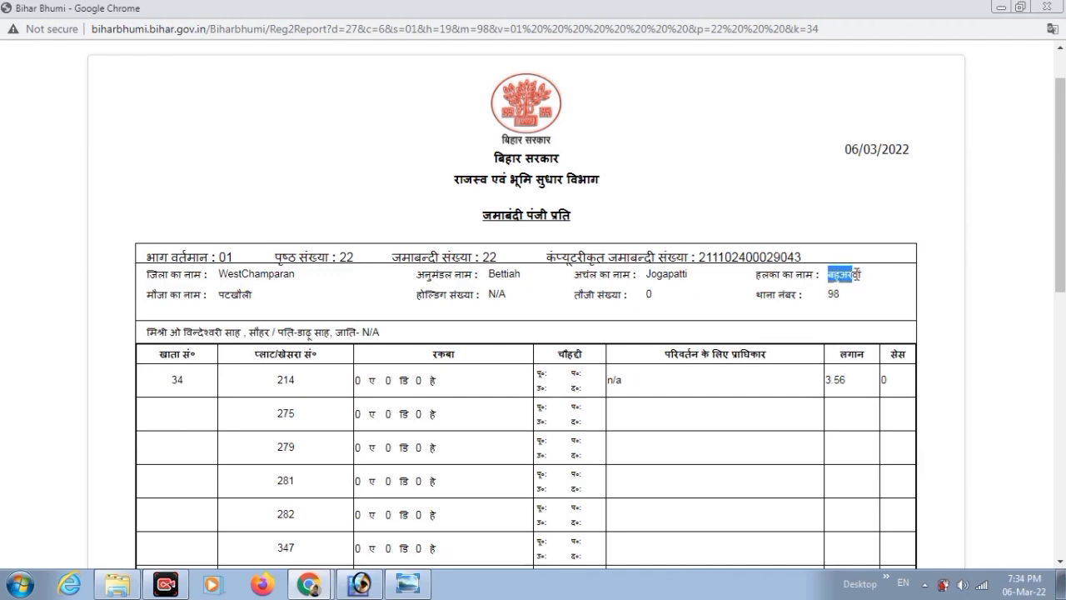
Switch to the Photoshop form and commit its pending text.
left_click(308, 585)
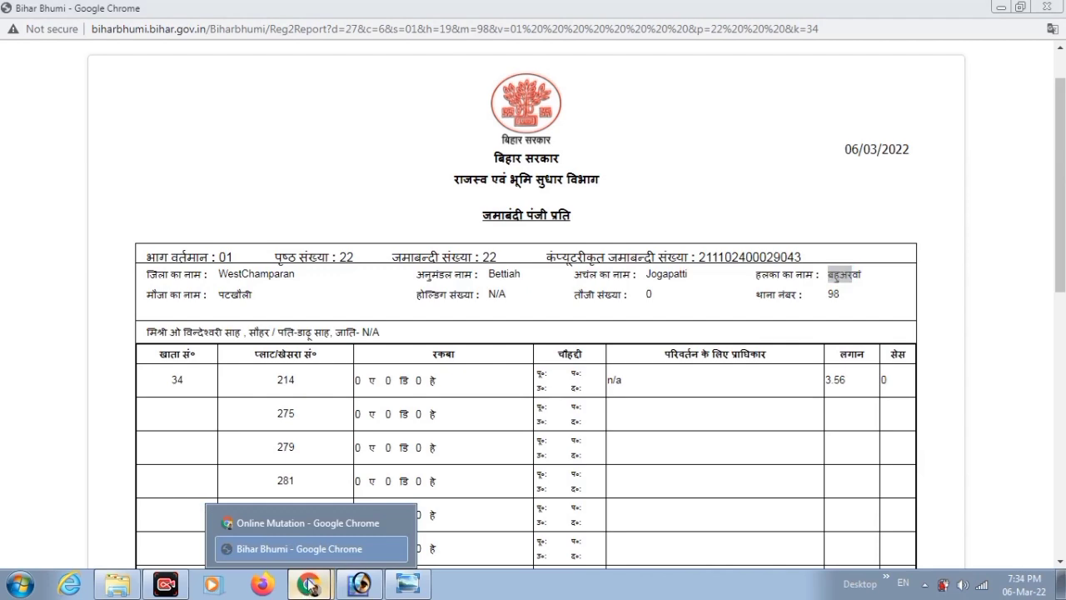
left_click(360, 585)
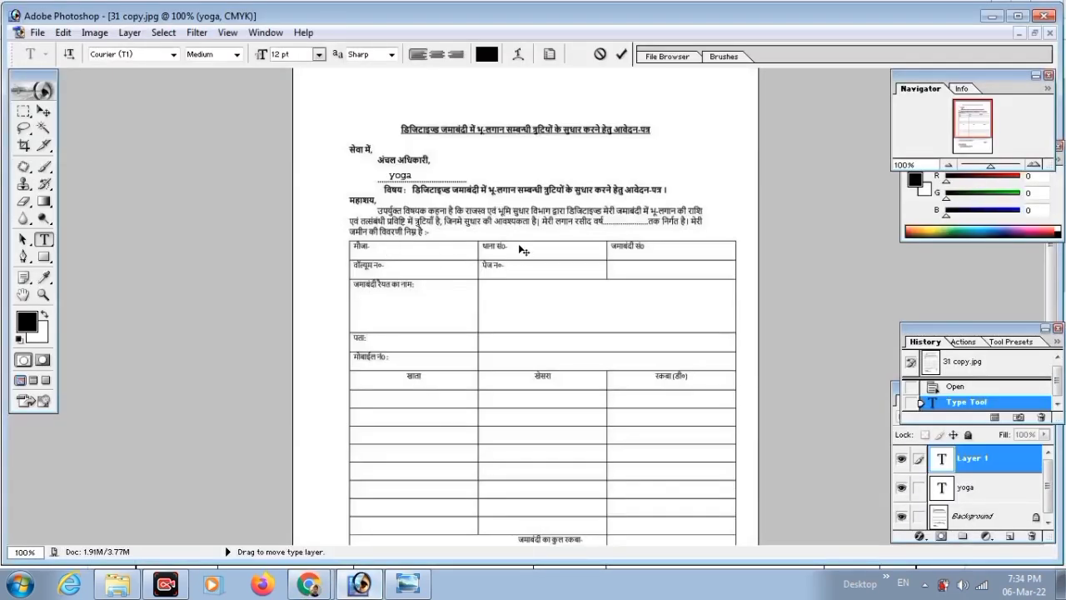
left_click(620, 54)
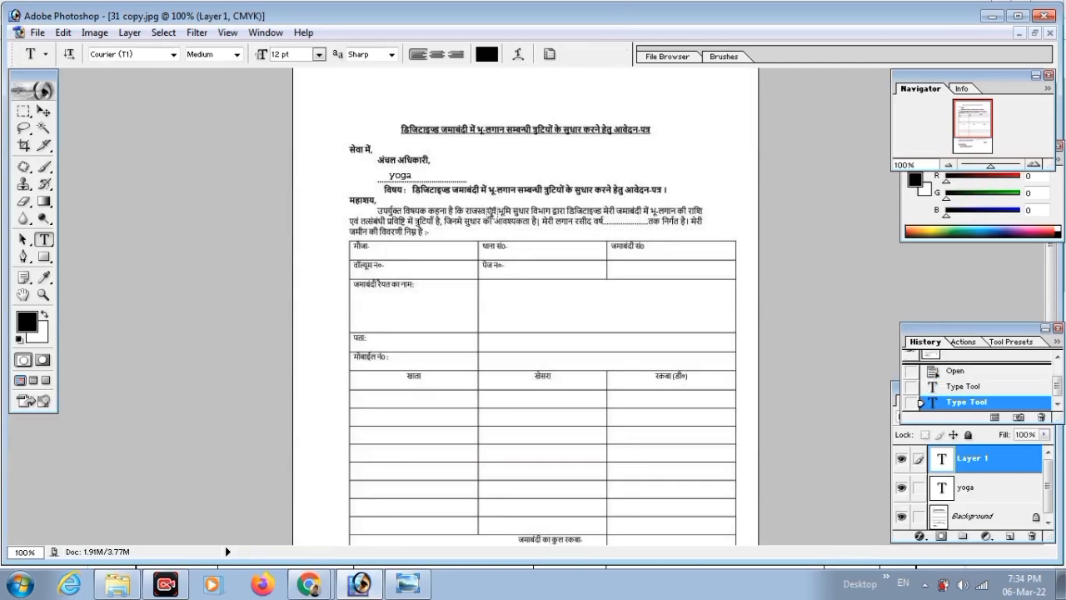
Return to the Bihar Bhumi report and select the थाना नंबर value 98.
left_click(309, 585)
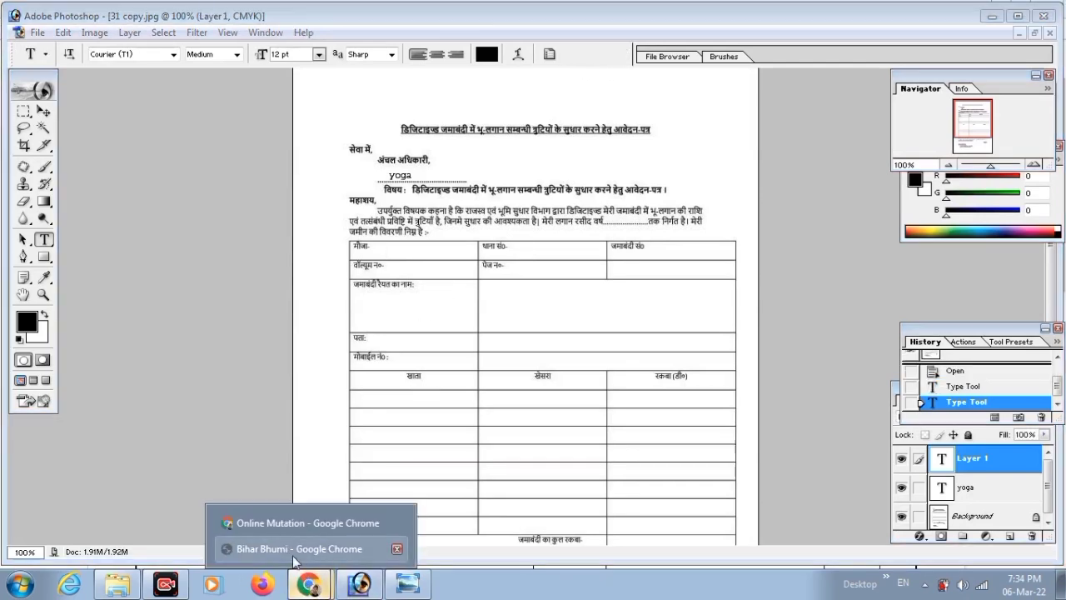
left_click(283, 484)
left_click(526, 313)
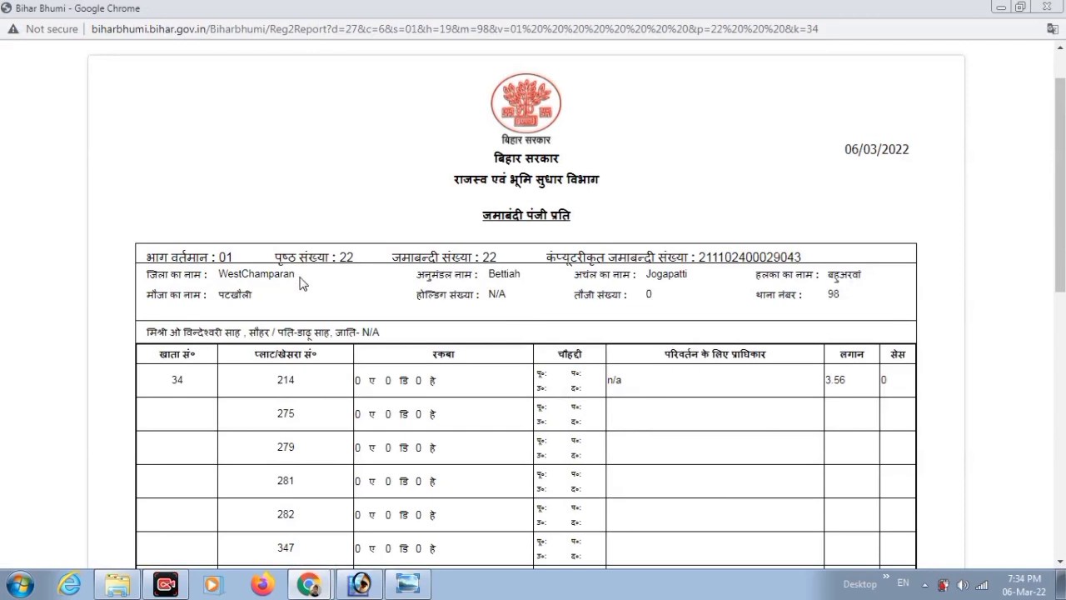
left_click_drag(756, 300, 839, 292)
left_click(808, 309)
left_click(826, 294)
Start a text entry in the form's जमाबंदी सं० cell, then return to the report.
left_click(311, 550)
left_click(360, 583)
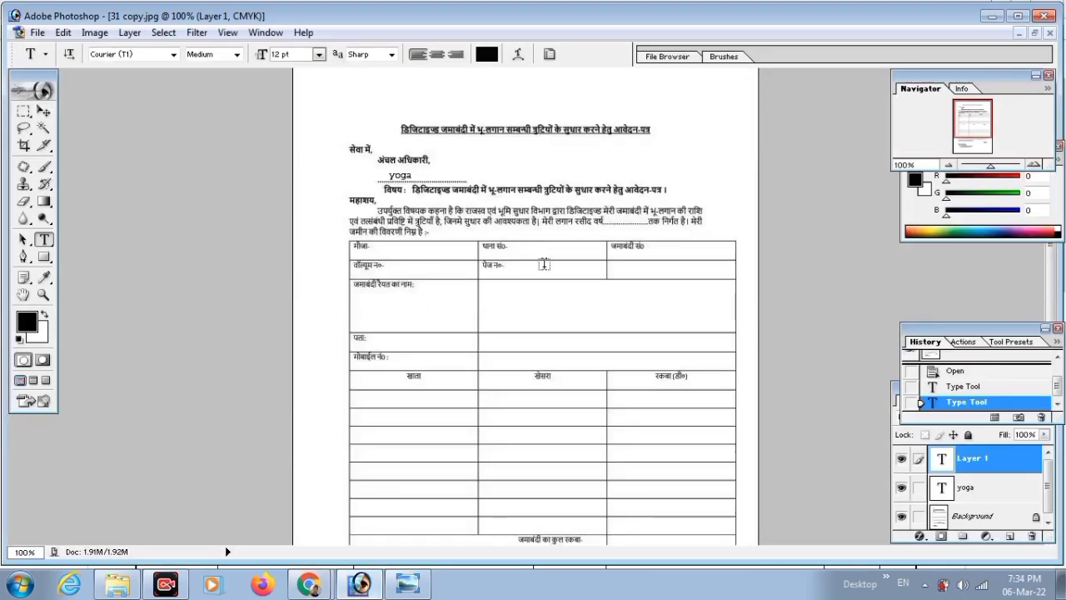
left_click(647, 251)
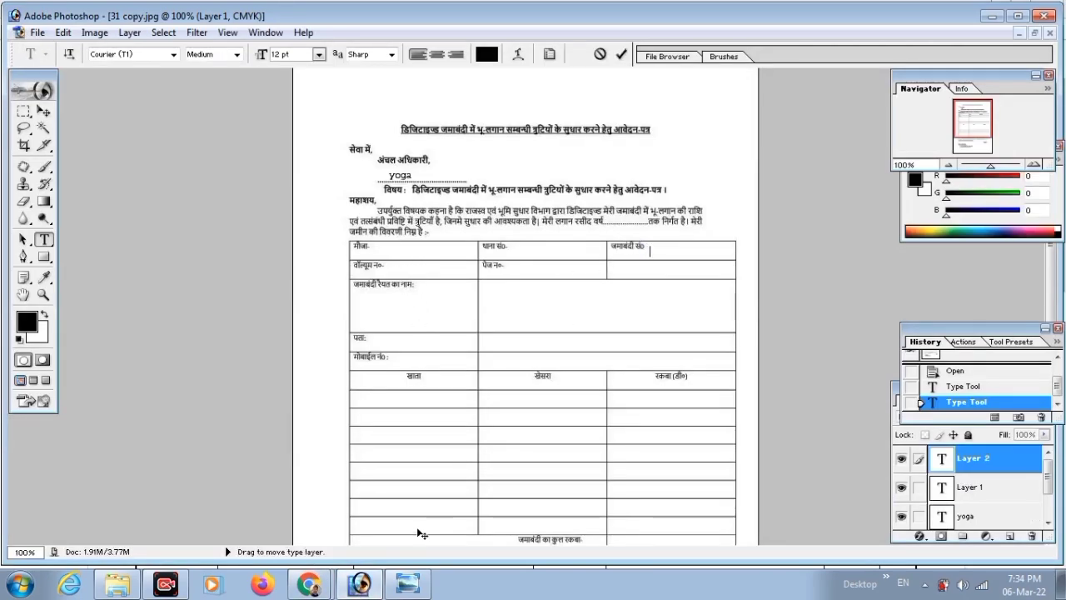
mouse_move(310, 585)
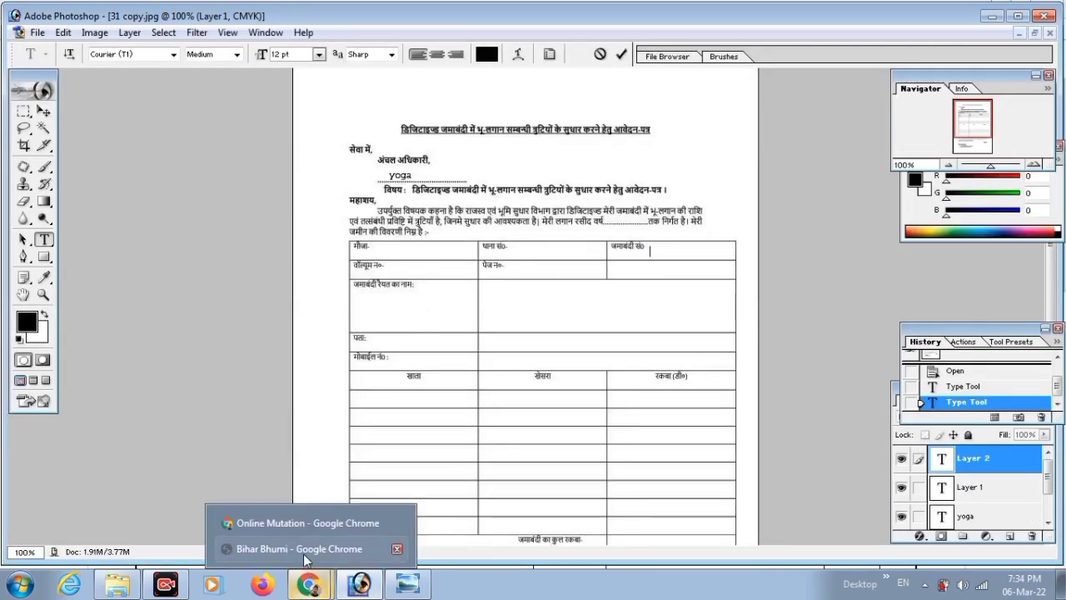
left_click(303, 550)
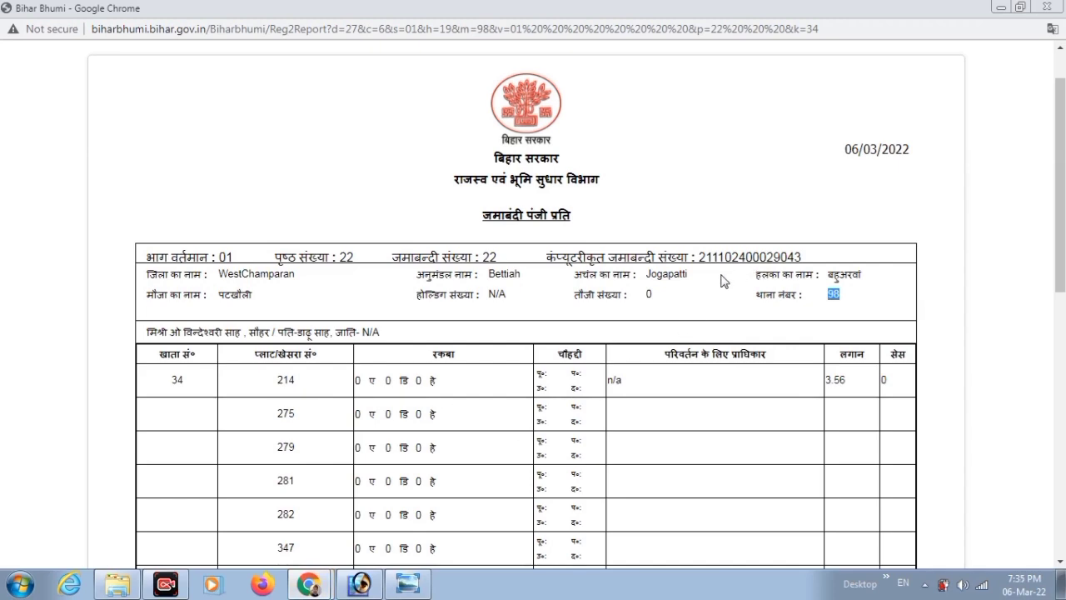
left_click_drag(480, 257, 504, 263)
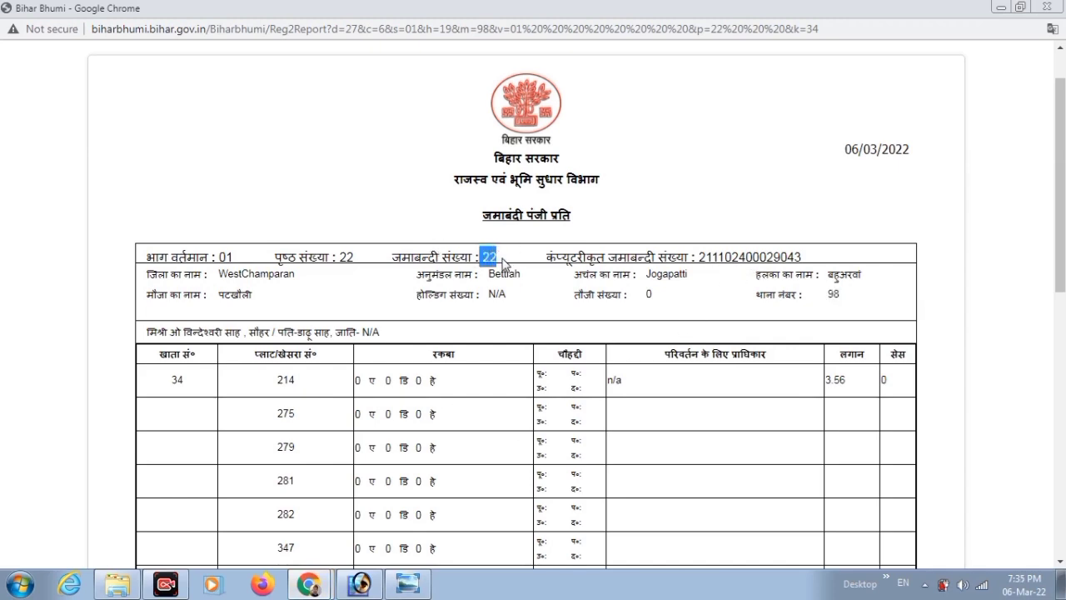
left_click_drag(355, 259, 339, 257)
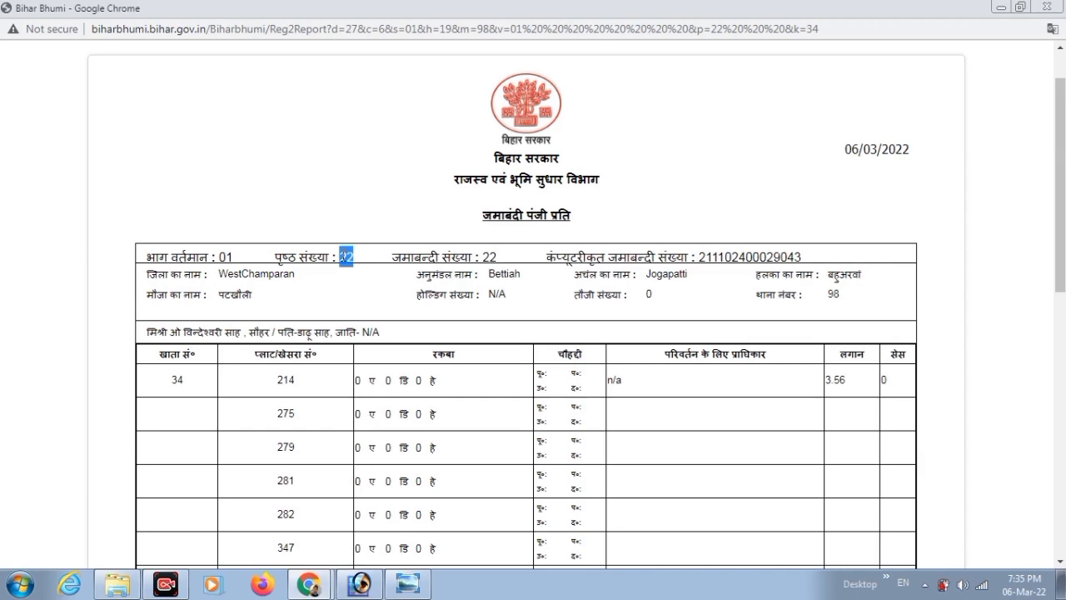
left_click(358, 266)
left_click_drag(496, 258, 483, 257)
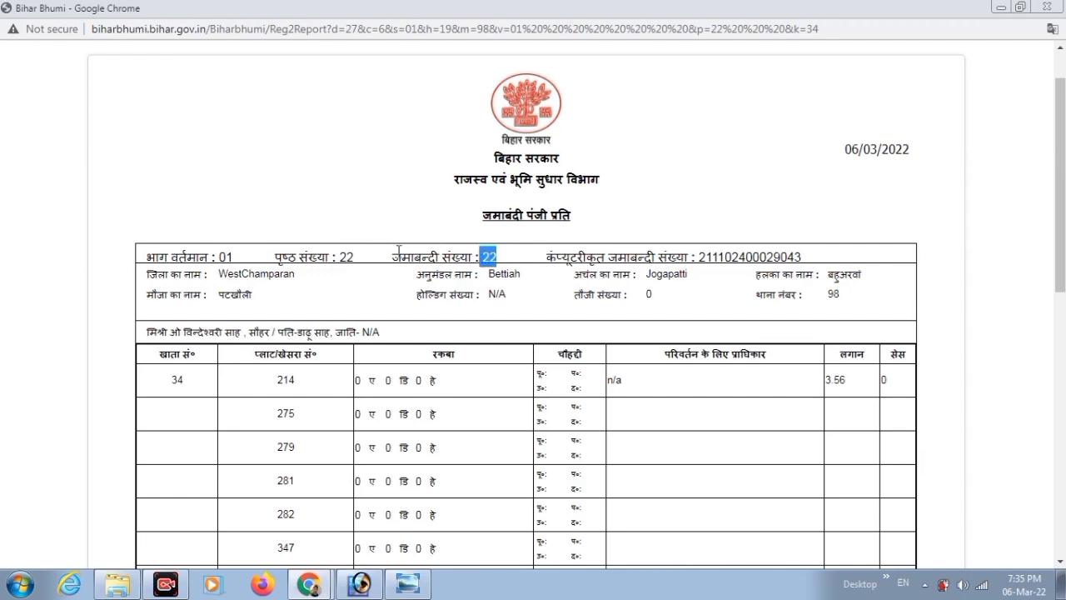
left_click_drag(354, 257, 336, 258)
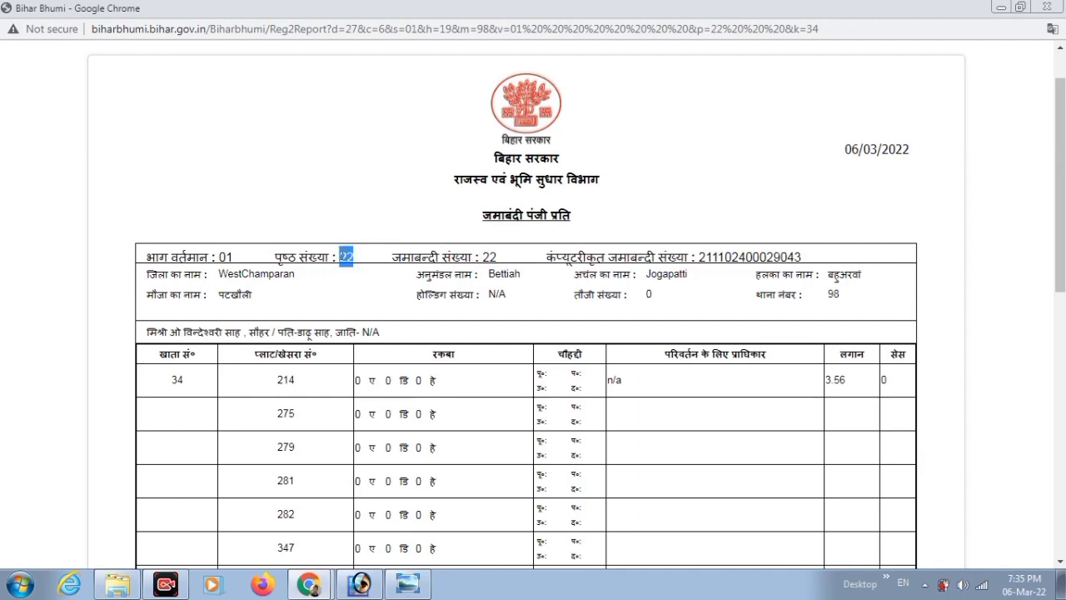
key("alt+Tab")
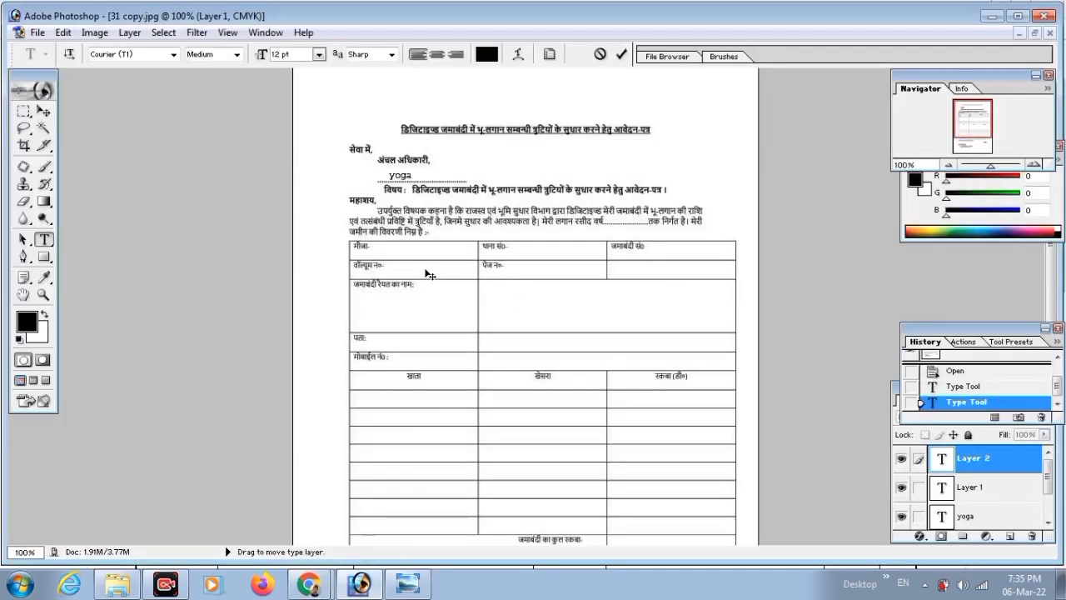
left_click(308, 584)
left_click(317, 547)
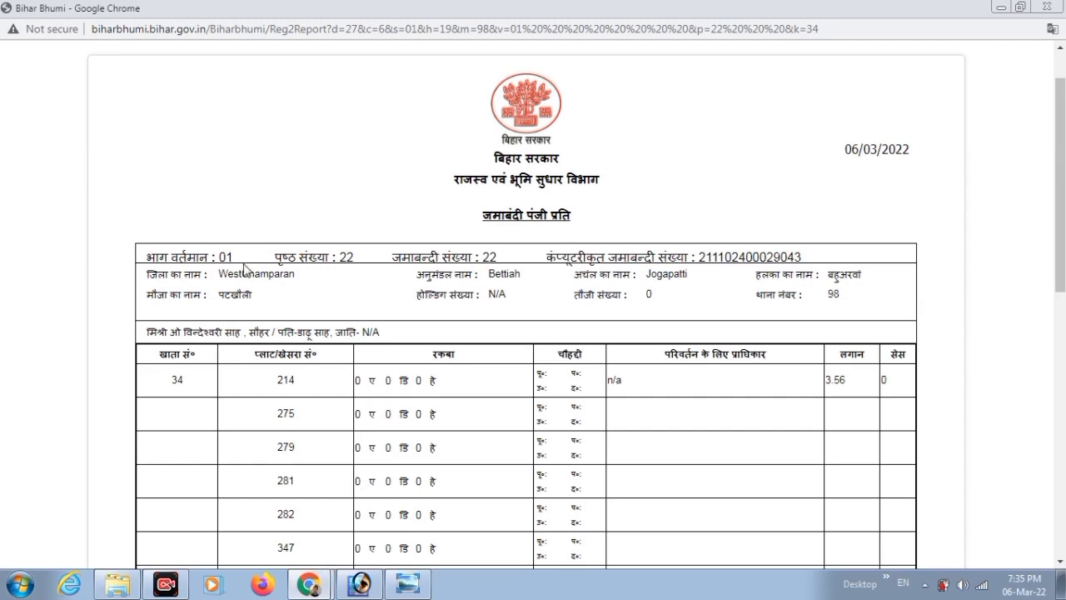
left_click_drag(276, 253, 359, 265)
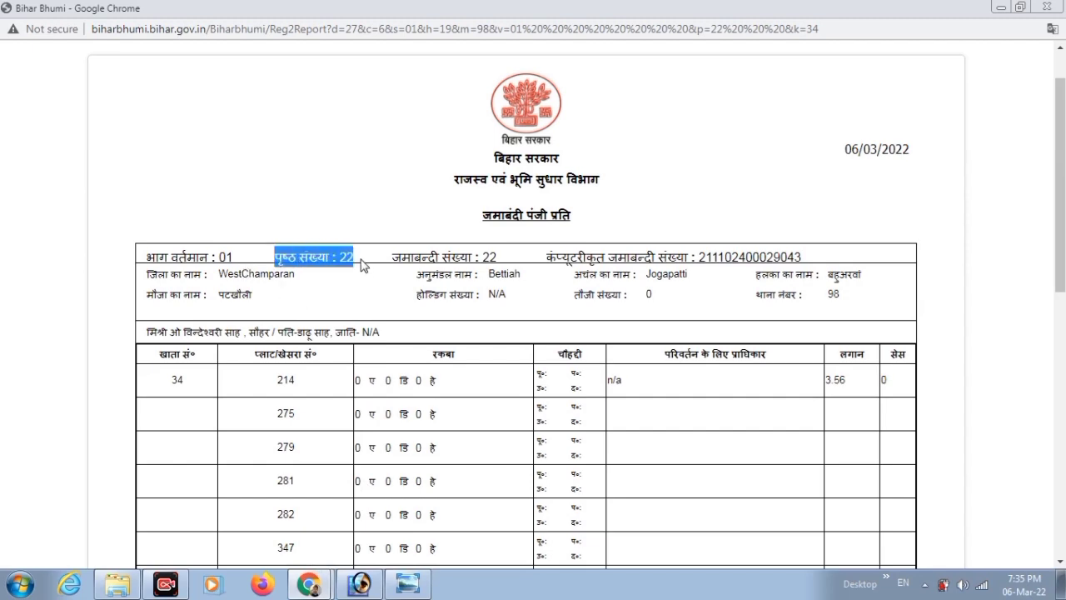
double_click(227, 257)
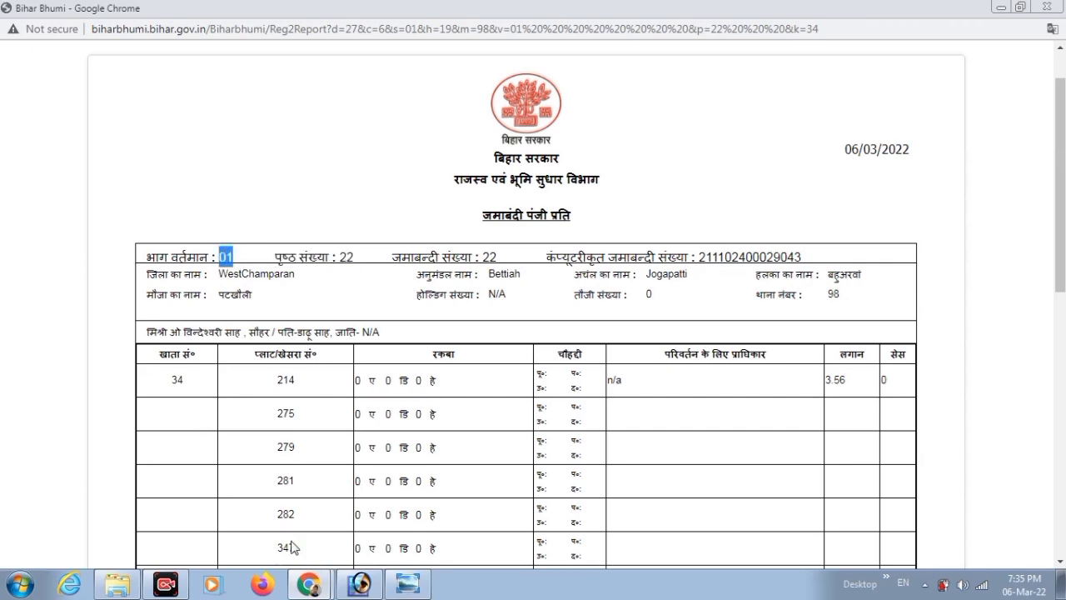
left_click(361, 583)
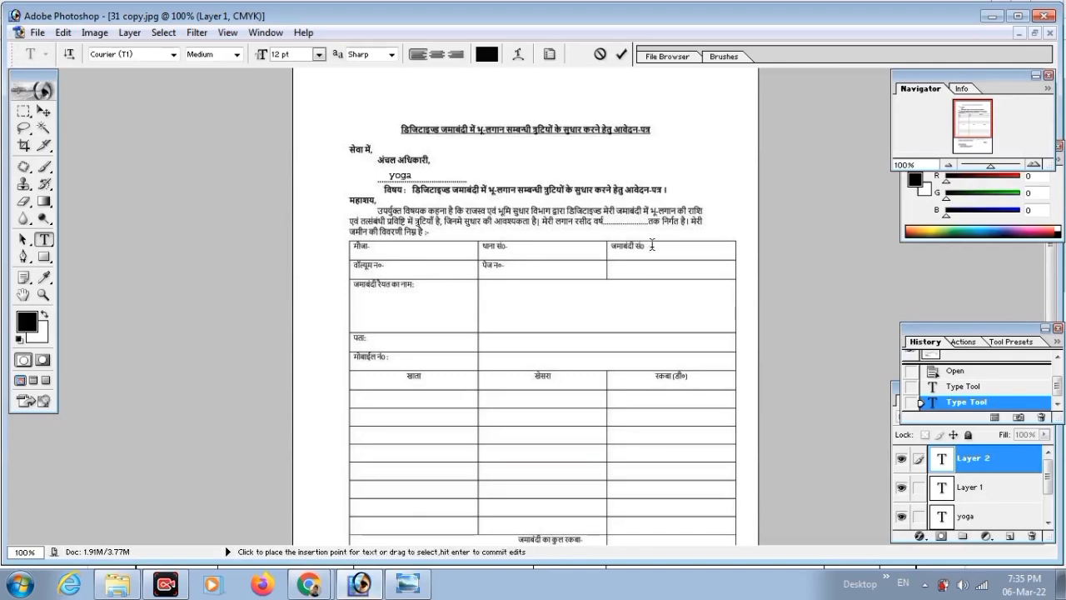
Clear the empty जमाबंदी सं० entry, then enter 1 in वॉल्यूम न० and 22 in पेज न०.
left_click(651, 246)
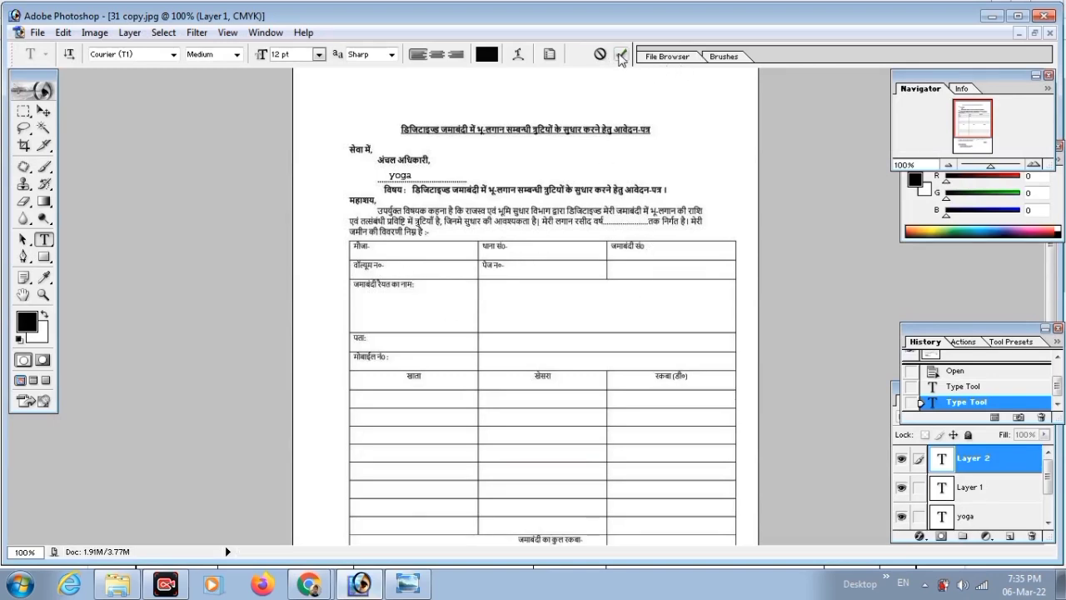
left_click(621, 57)
left_click(420, 270)
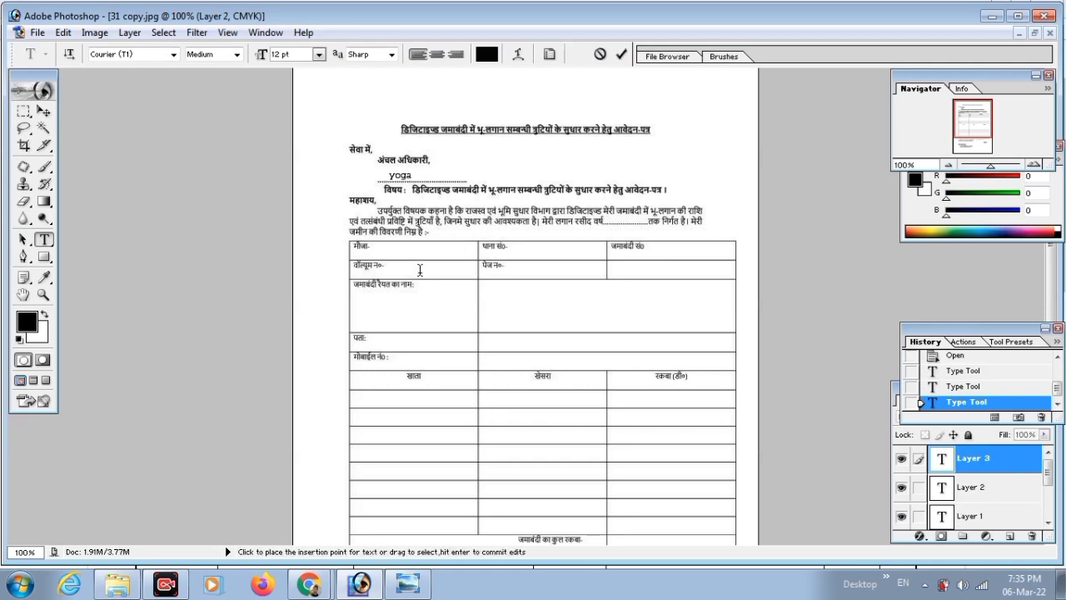
type("1")
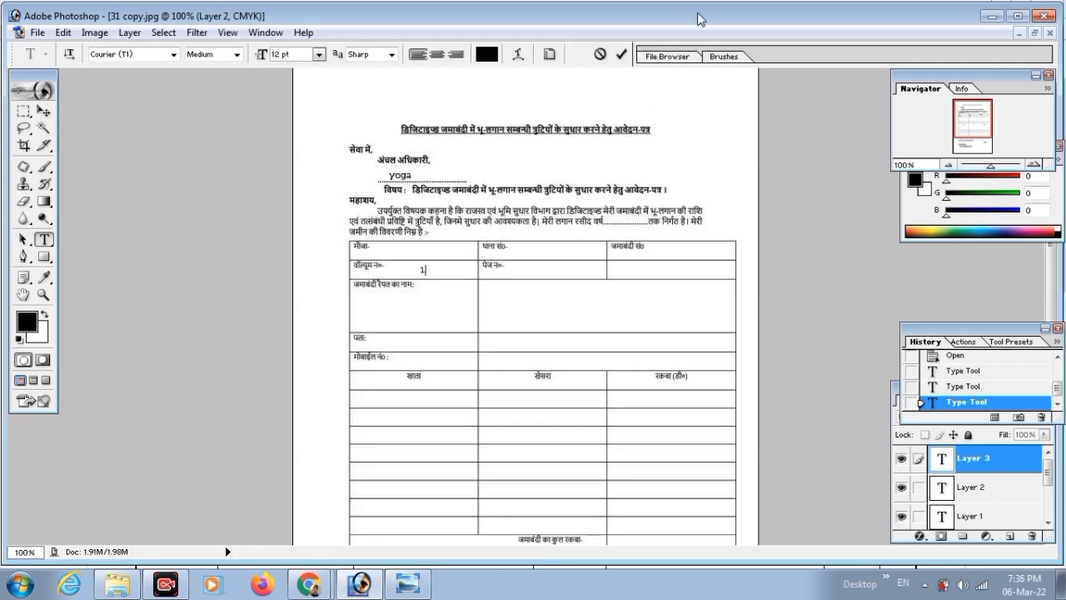
left_click(621, 57)
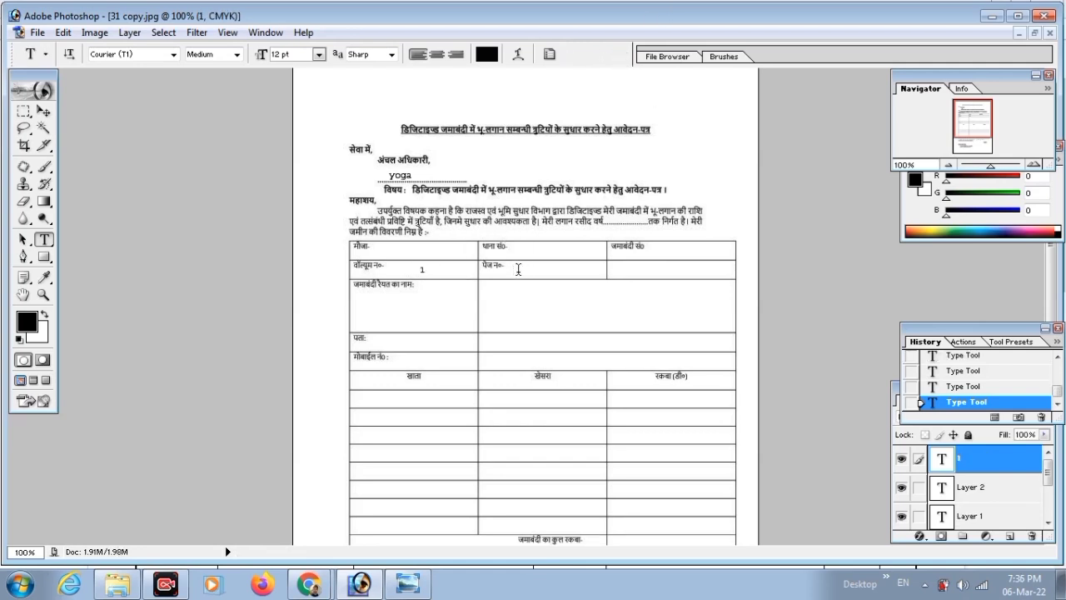
left_click(519, 269)
type("22")
left_click(622, 55)
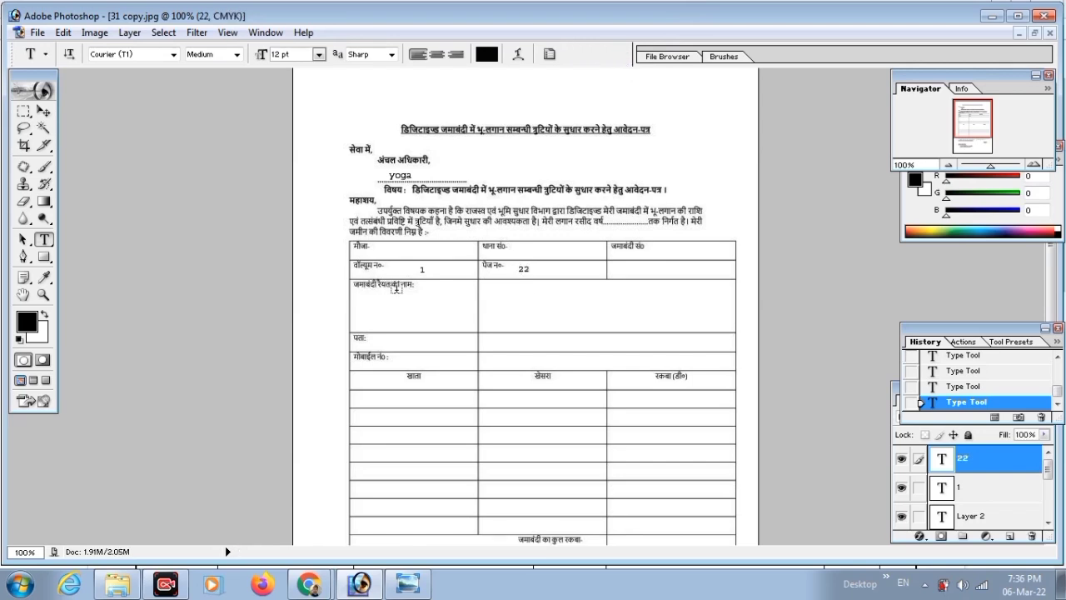
left_click(492, 296)
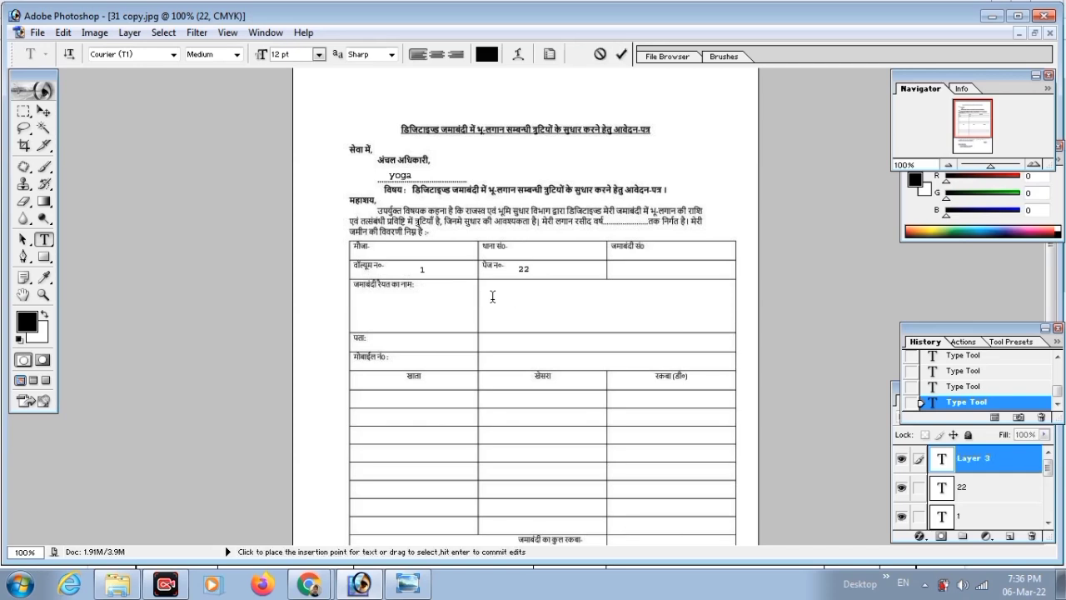
Enter 'jvvj' in the raiyat name row and 'at' in the पता row.
type("jvvj / father")
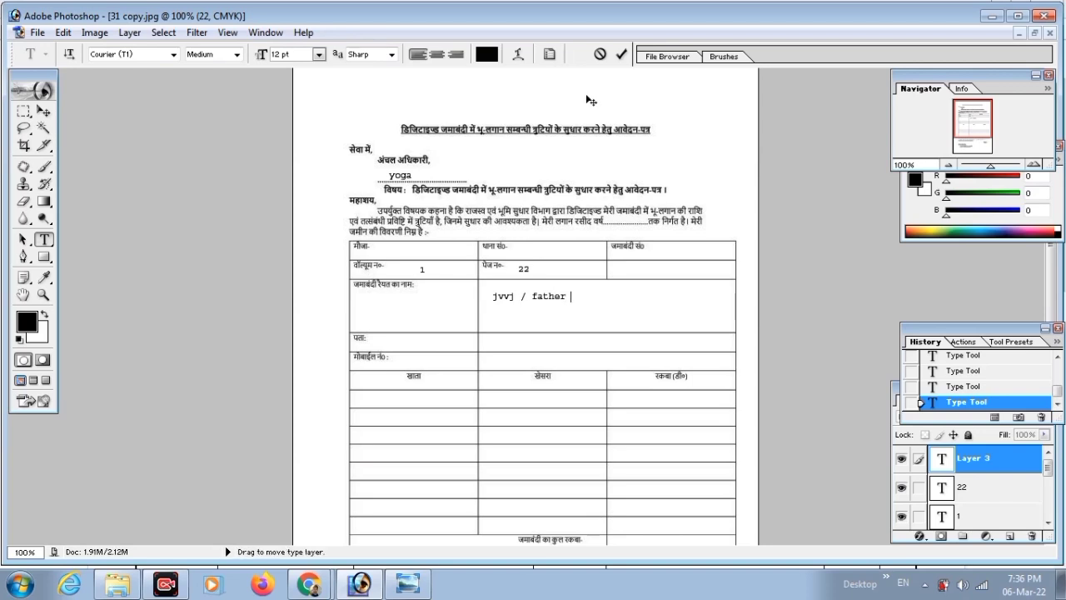
left_click(621, 54)
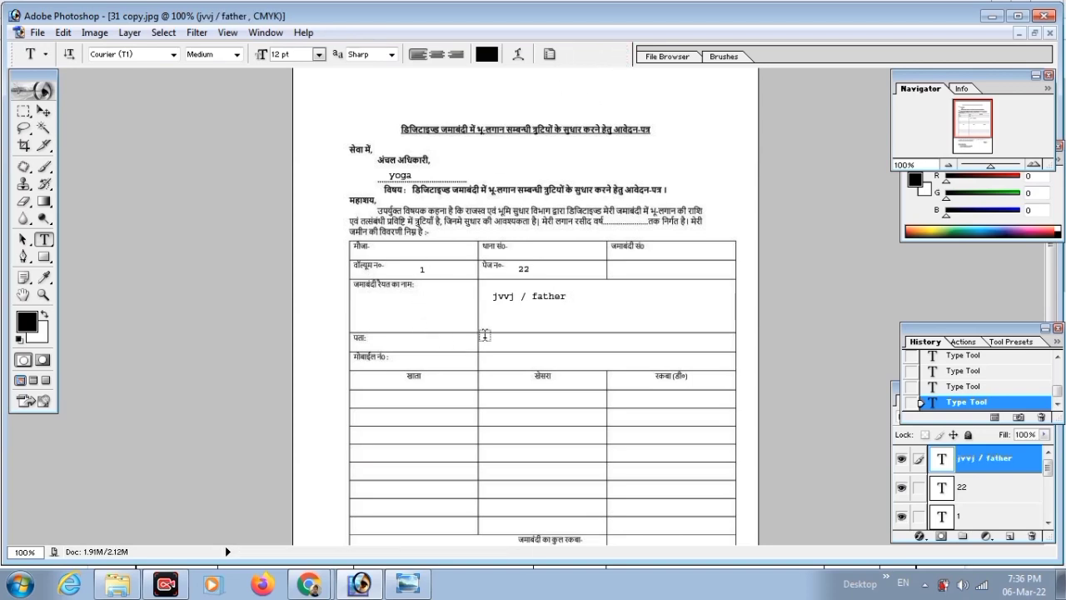
left_click(505, 349)
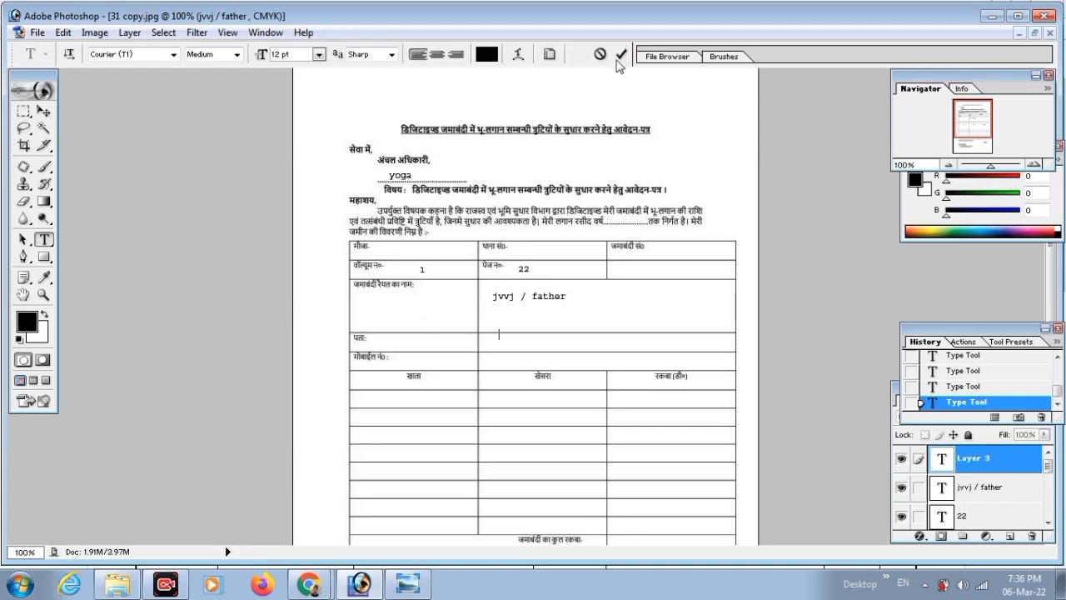
left_click(620, 54)
left_click(490, 343)
type("at basop")
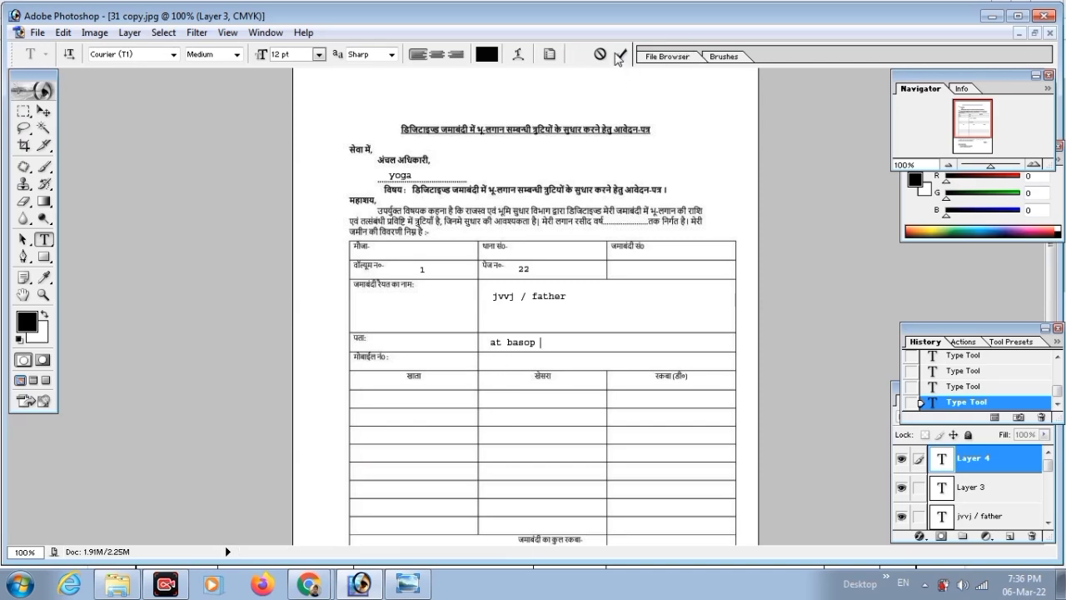
left_click(621, 54)
Move the empty text entry to the lower table, commit it, and float the image windows.
left_click(525, 360)
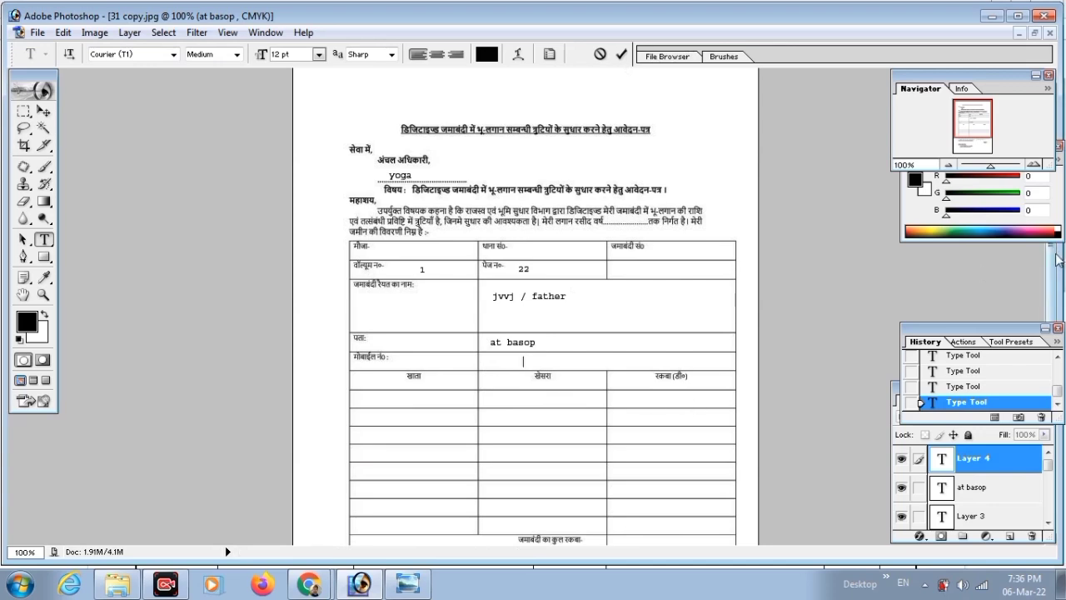
scroll(614, 422, "down", 5)
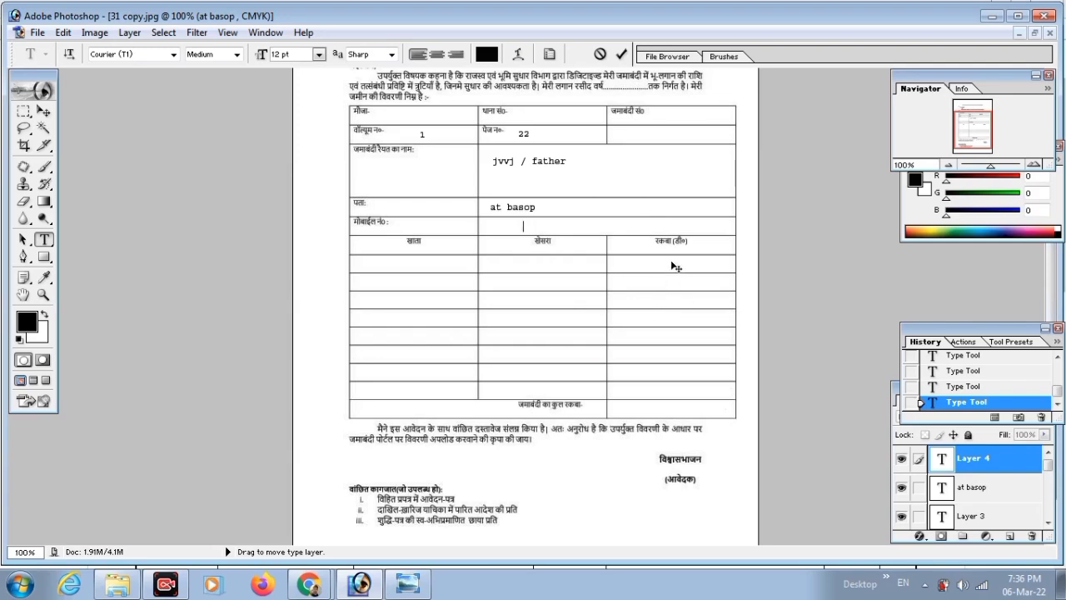
left_click_drag(673, 264, 654, 377)
left_click(621, 53)
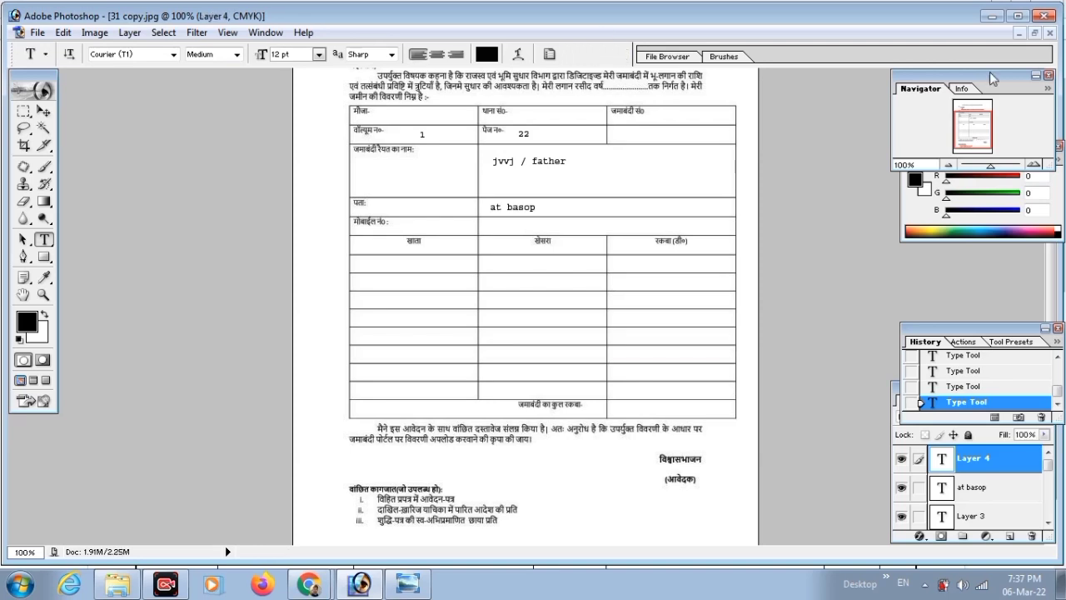
left_click(1035, 33)
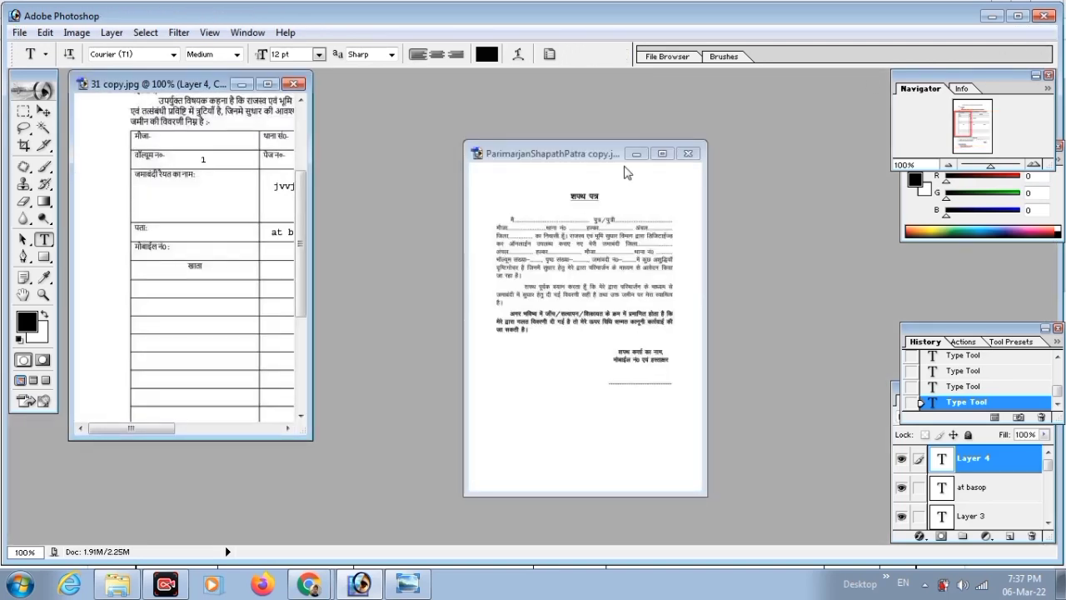
Maximize the affidavit at 100%, start text on its first line, then return to the report.
left_click(662, 153)
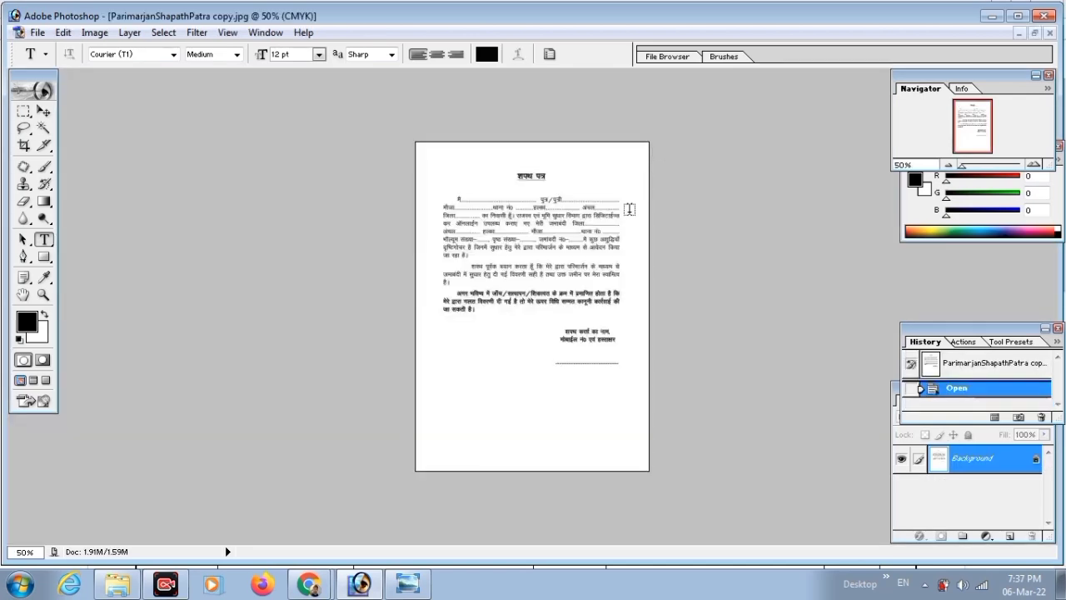
left_click(631, 214)
left_click(631, 214)
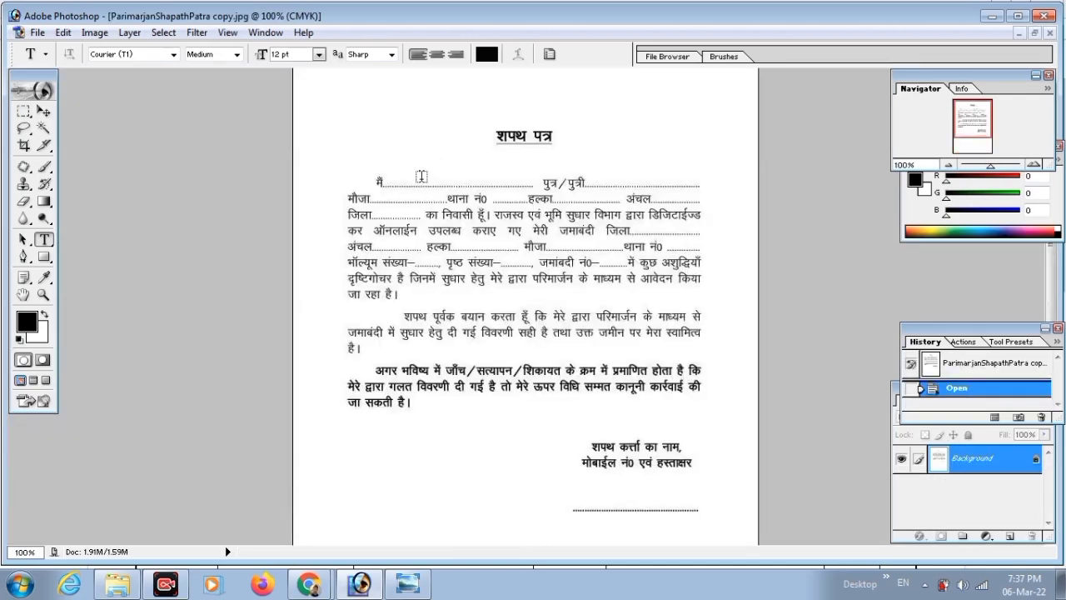
left_click(421, 176)
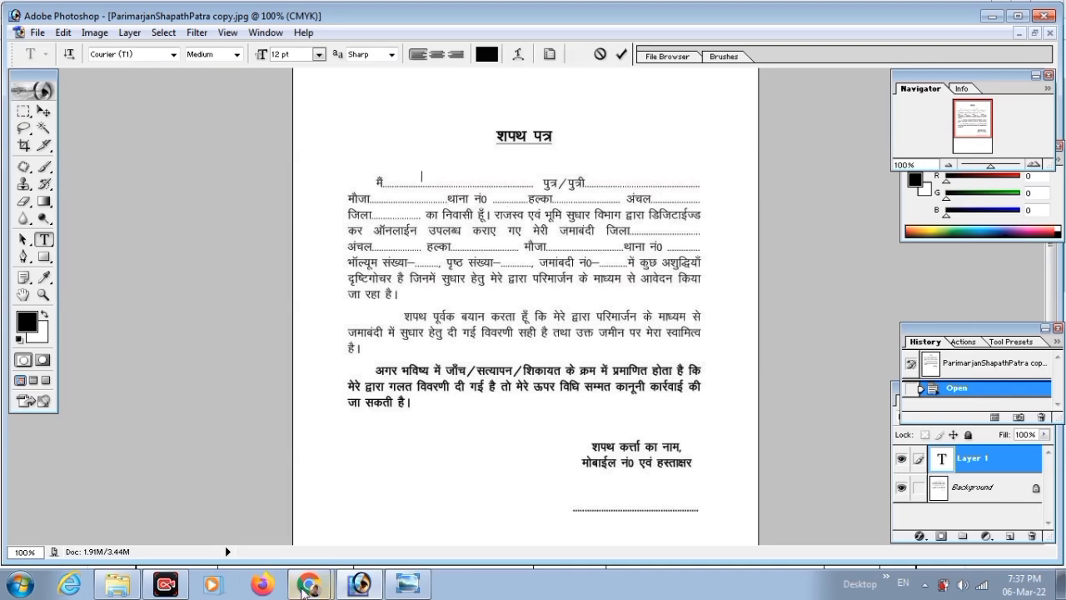
mouse_move(306, 576)
left_click(304, 551)
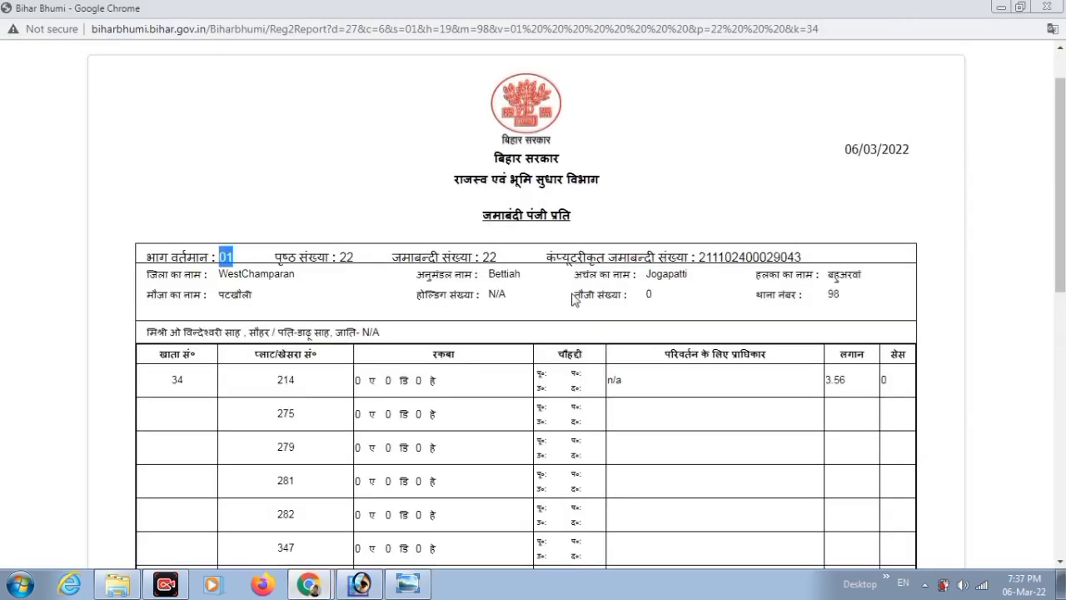
Select thana number 98 on the jamabandi report and return to the Photoshop affidavit.
left_click(824, 298)
double_click(832, 294)
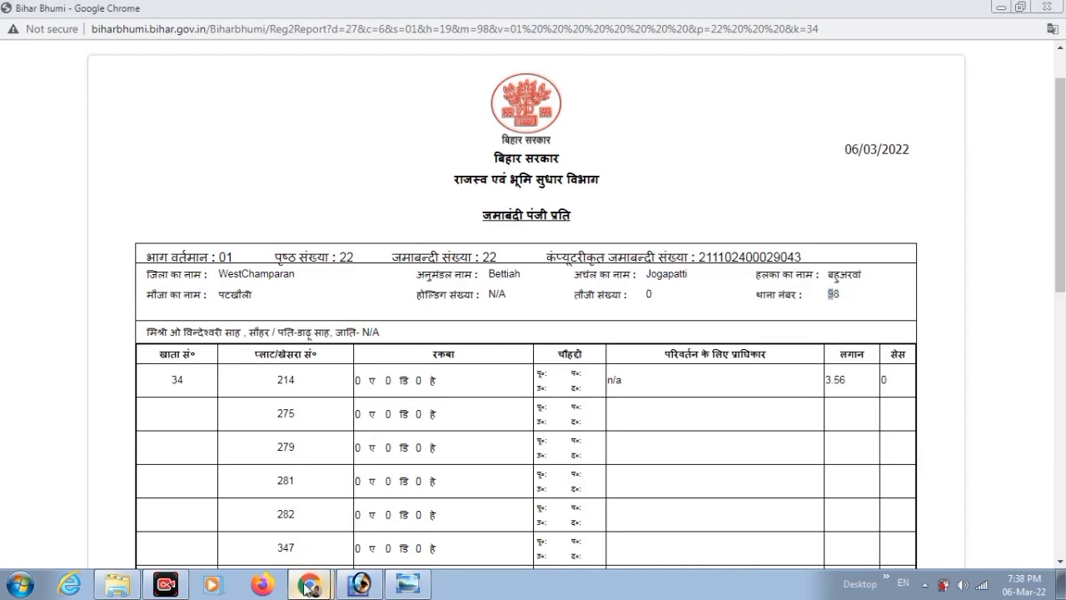
left_click(360, 585)
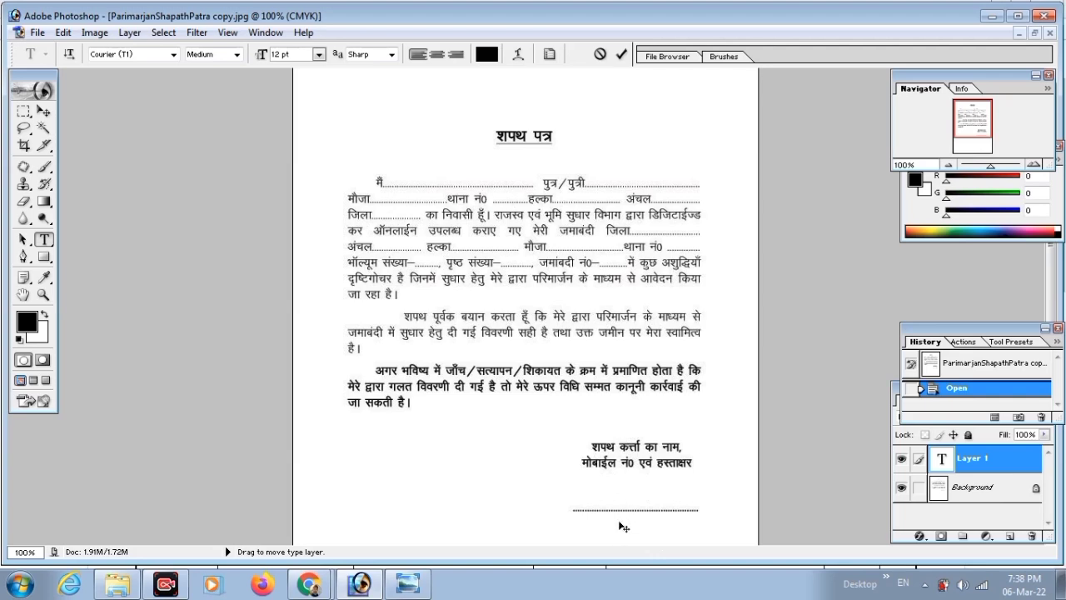
Commit the affidavit text and open a new tab beside the Online Mutation page.
left_click(621, 55)
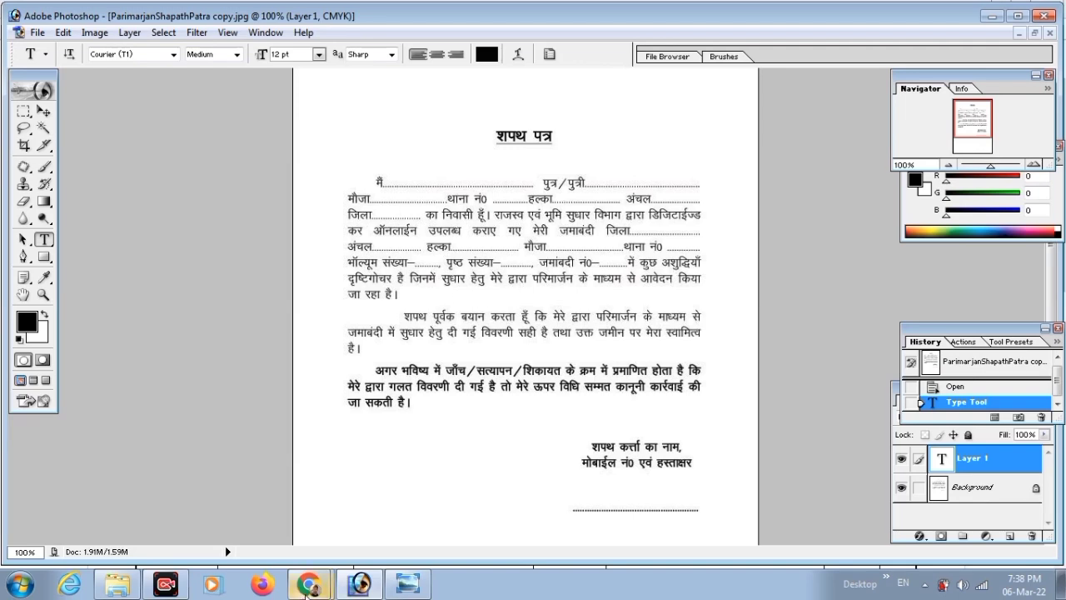
left_click(305, 593)
left_click(298, 518)
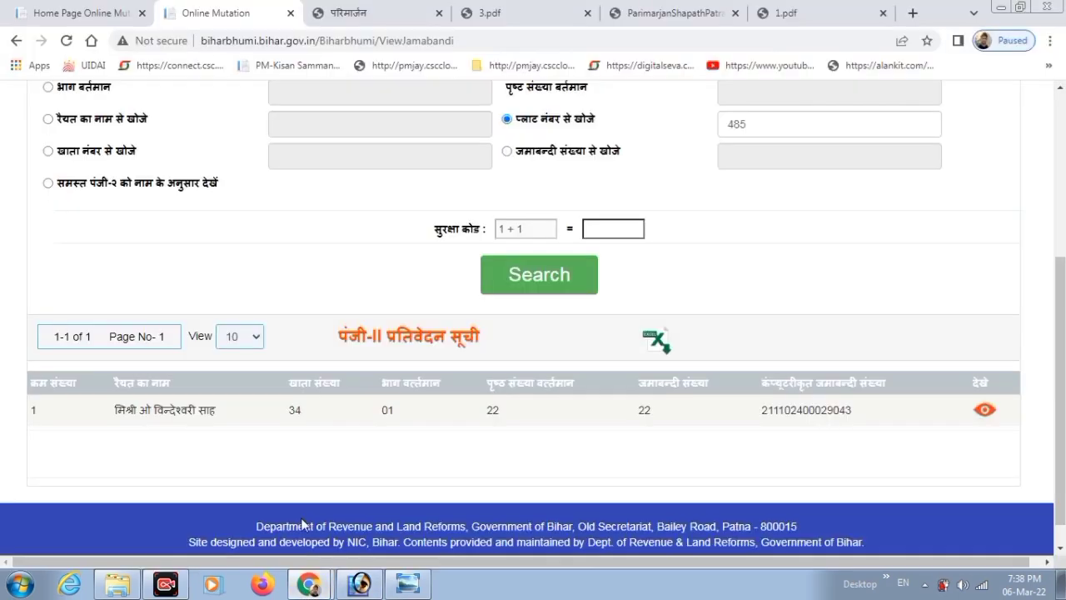
left_click(913, 12)
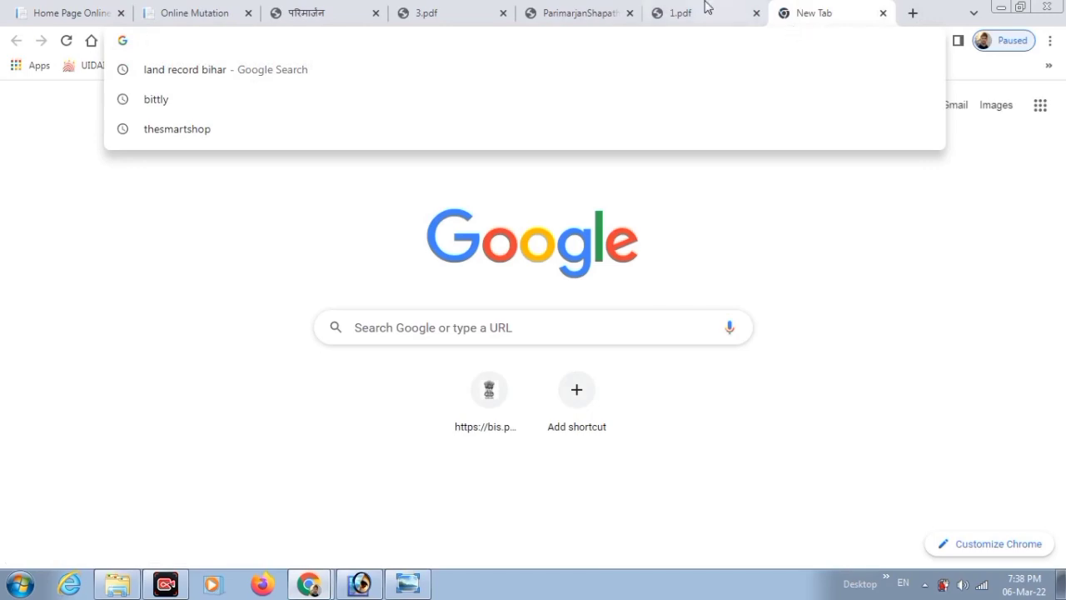
Glance at the Bihar Bhumi report and land-details image, minimize both, and return to the affidavit.
left_click(308, 583)
left_click(307, 545)
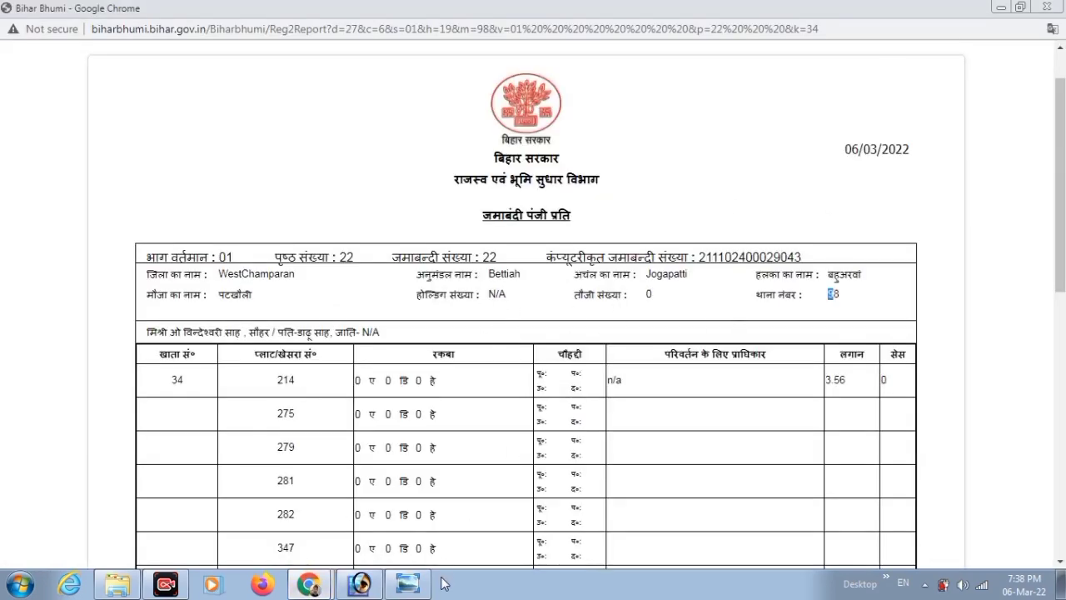
left_click(407, 583)
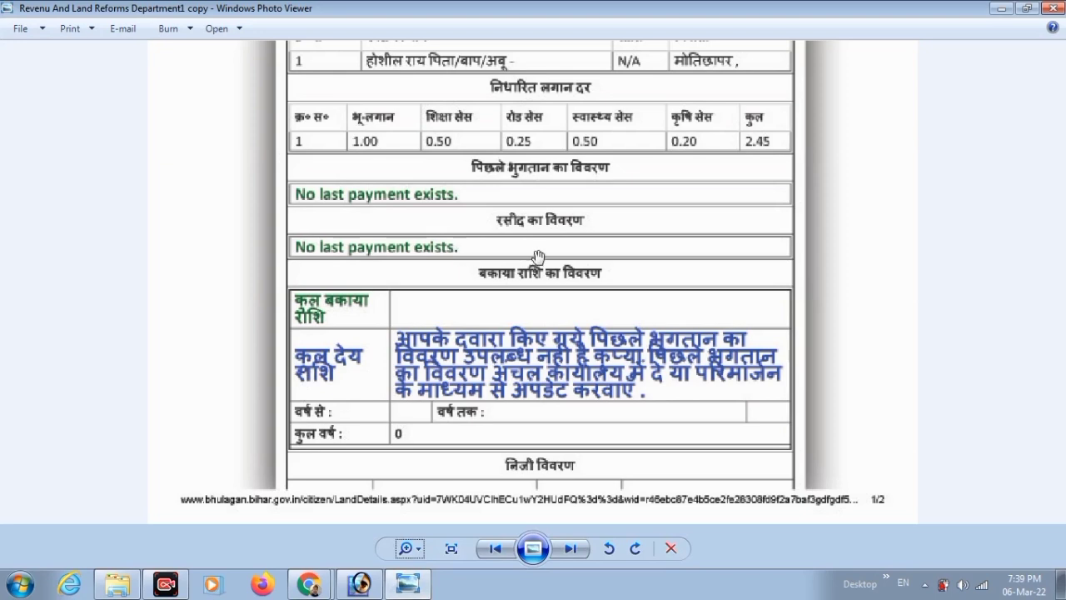
left_click(1001, 9)
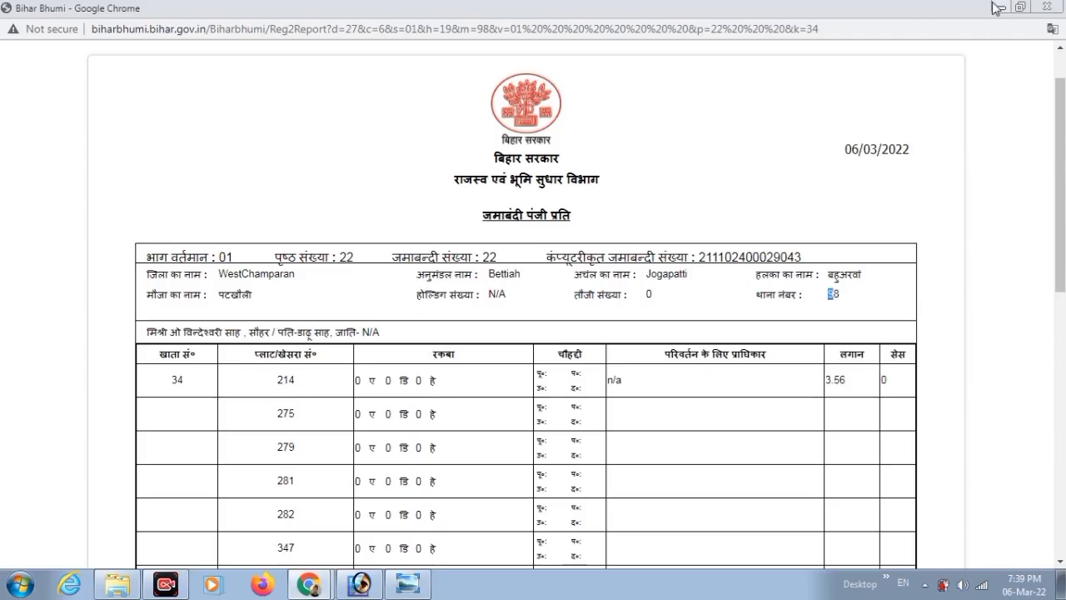
left_click(999, 8)
left_click(409, 586)
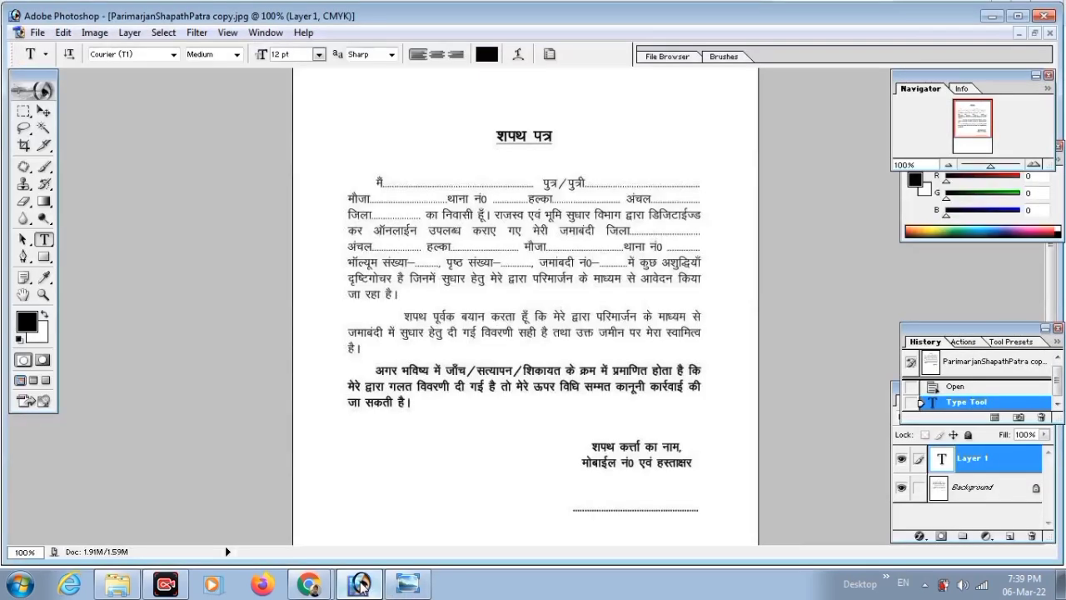
Add a text entry on the floating affidavit and review the application form enlarged.
left_click(1031, 33)
left_click(644, 223)
left_click(255, 86)
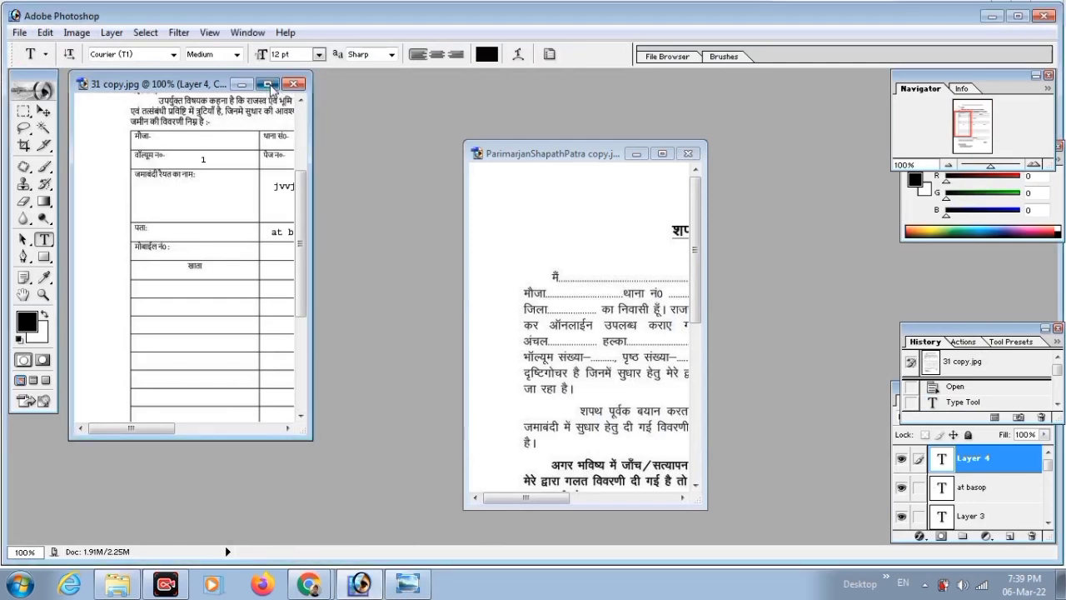
left_click(268, 83)
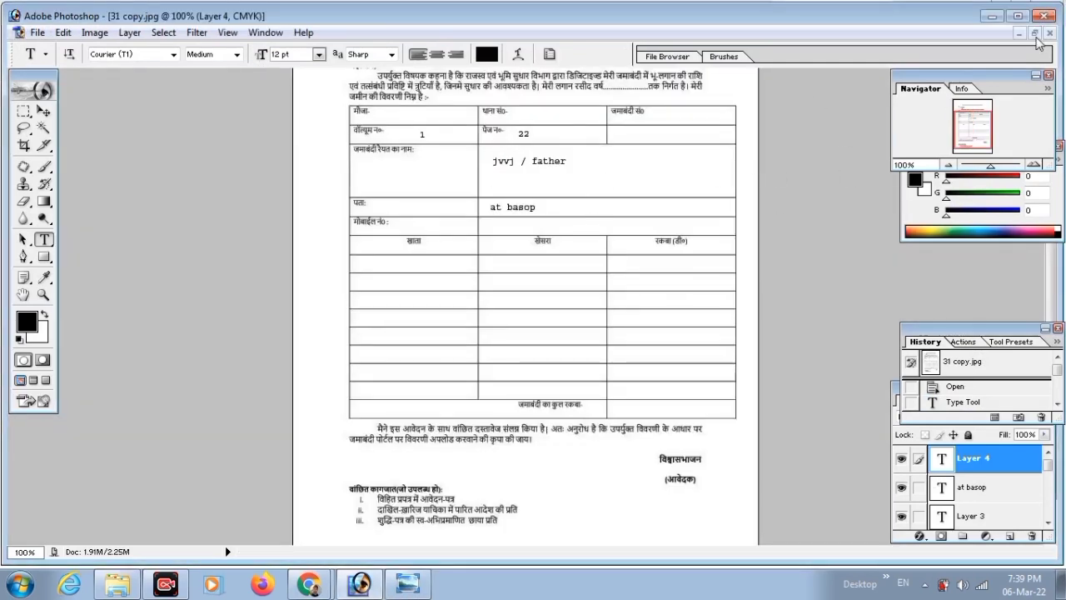
left_click(1034, 33)
Maximize the affidavit again and bring the Chrome new-tab window forward.
left_click(655, 325)
left_click(662, 153)
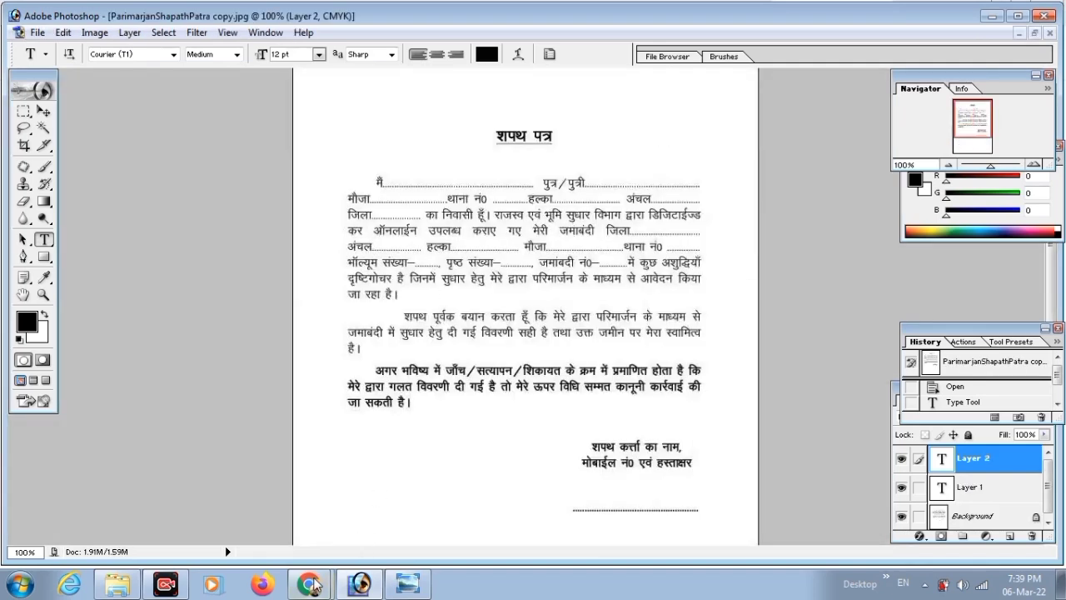
mouse_move(315, 583)
left_click(301, 523)
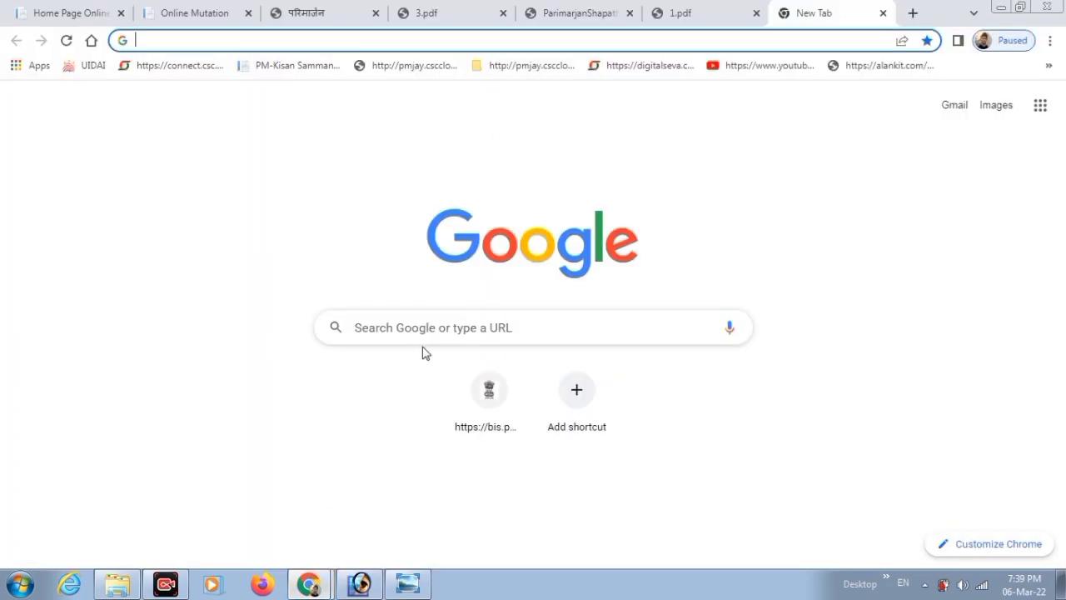
Open the iLovePDF website in a new tab and choose its Merge PDF tool.
left_click(912, 13)
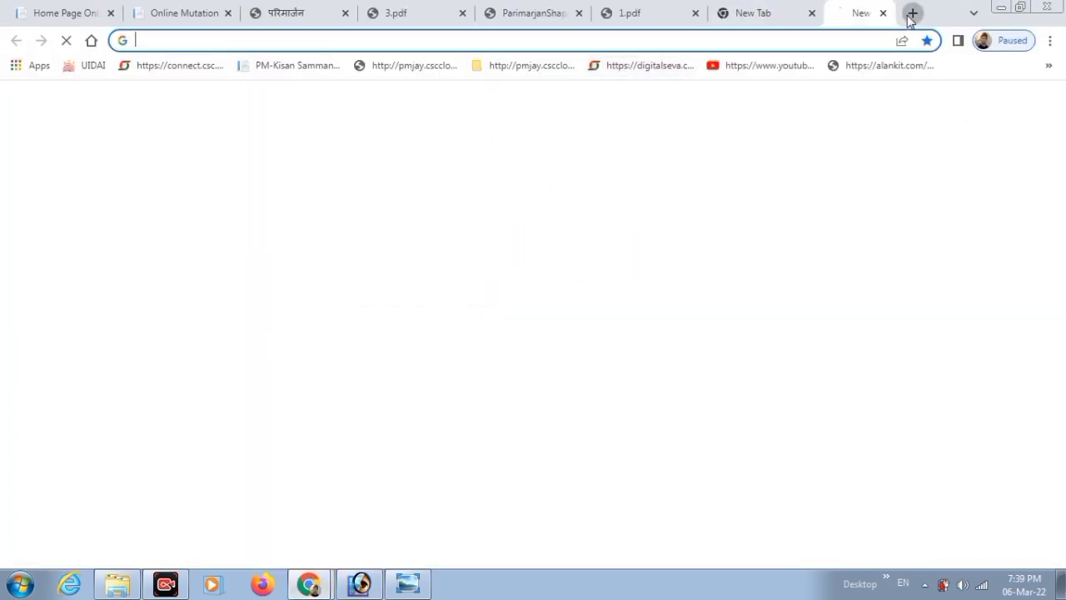
left_click(854, 36)
type("ilovepdf.com")
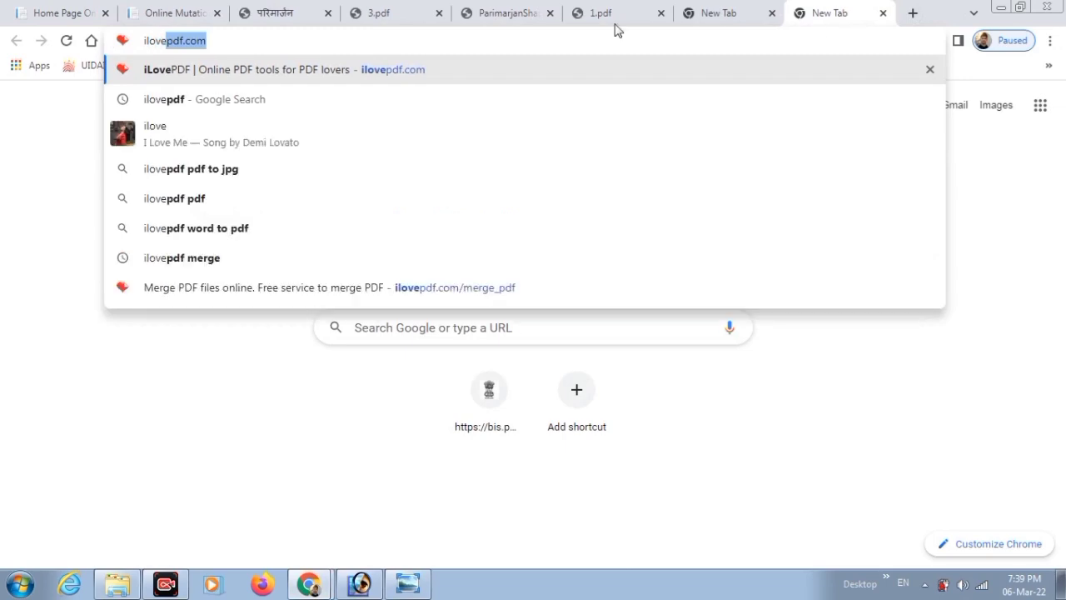
left_click(443, 79)
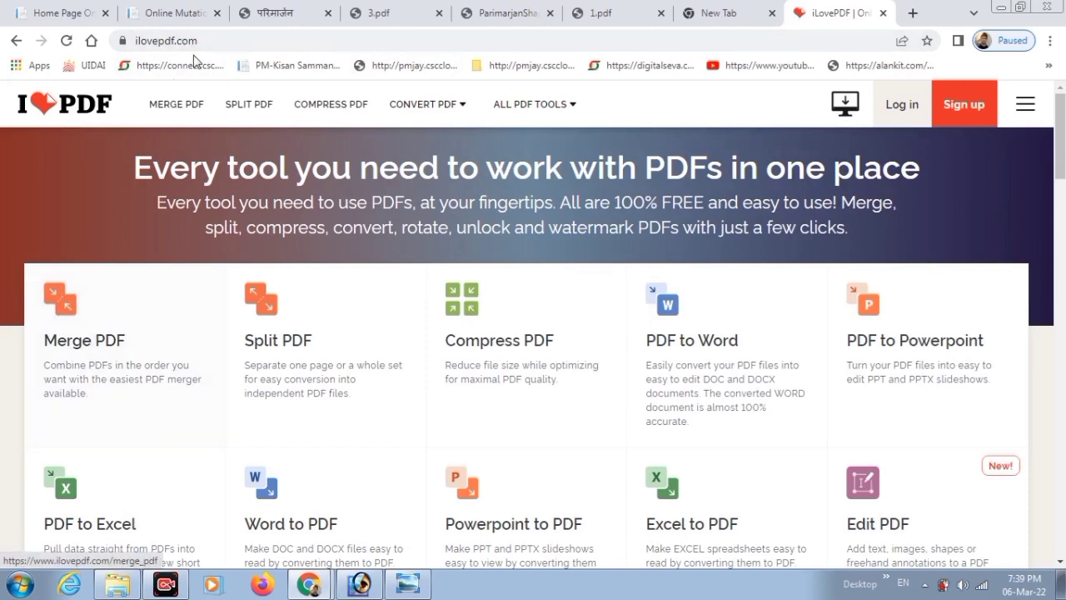
left_click(48, 308)
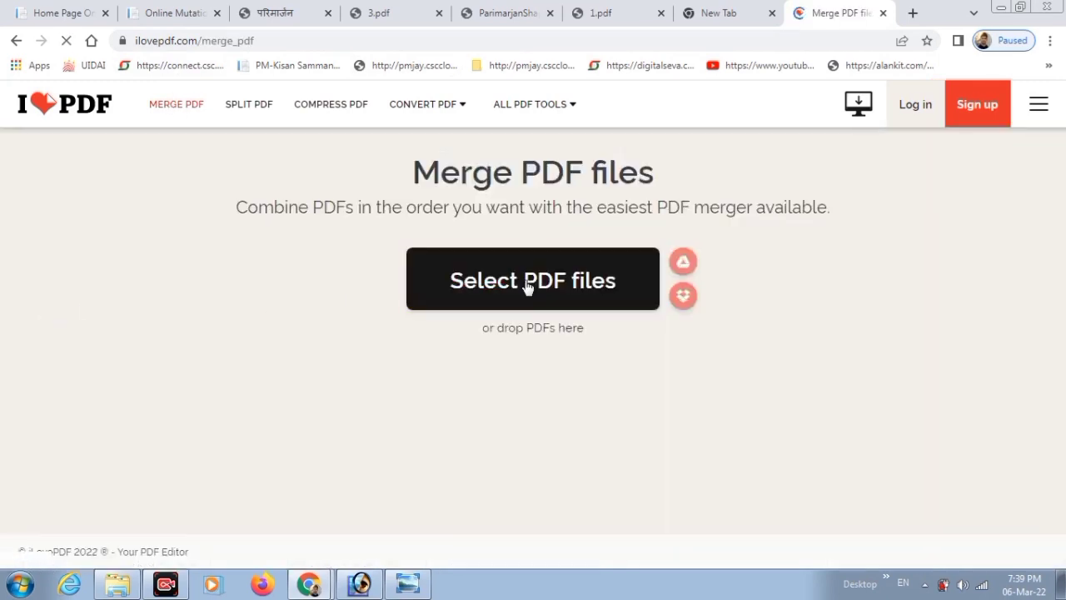
Select the eight PDFs in Downloads, upload them, and start the merge.
left_click(526, 284)
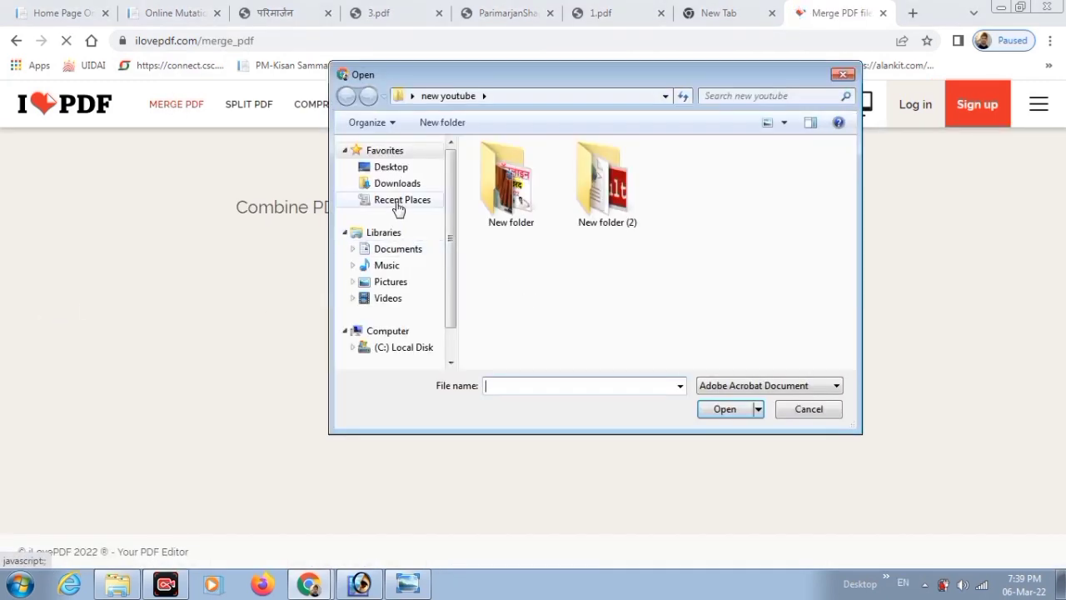
left_click(397, 200)
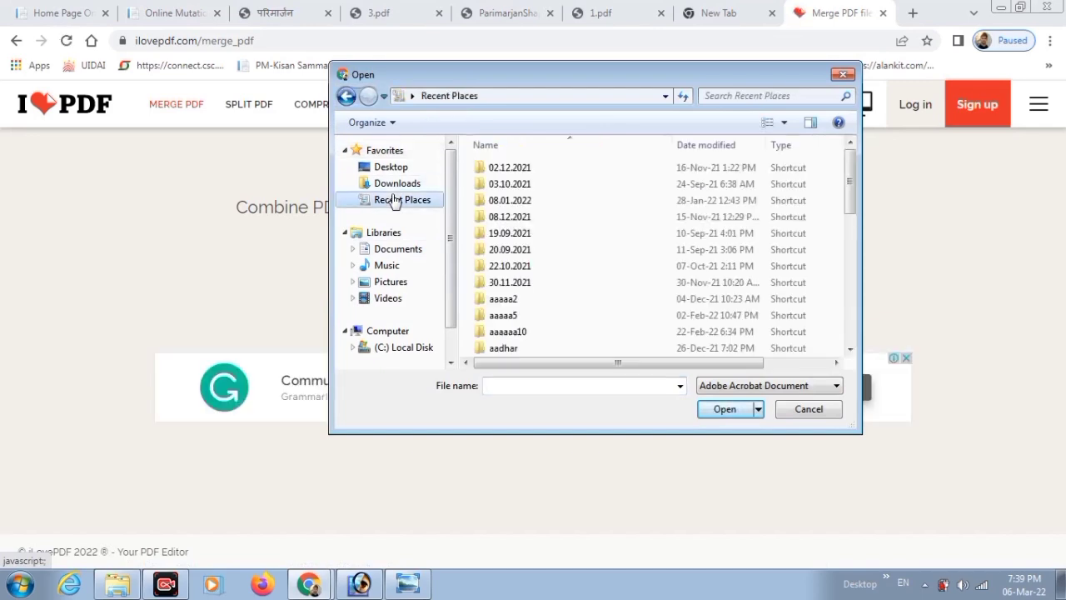
left_click(397, 250)
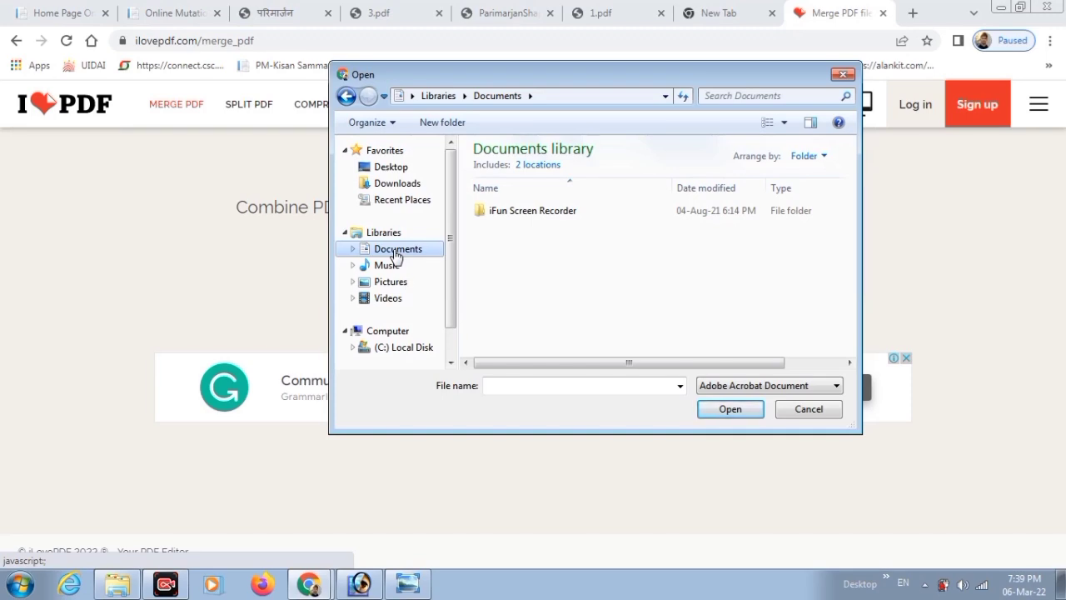
mouse_move(453, 238)
left_mouse_down()
mouse_move(450, 269)
mouse_move(456, 225)
left_mouse_up()
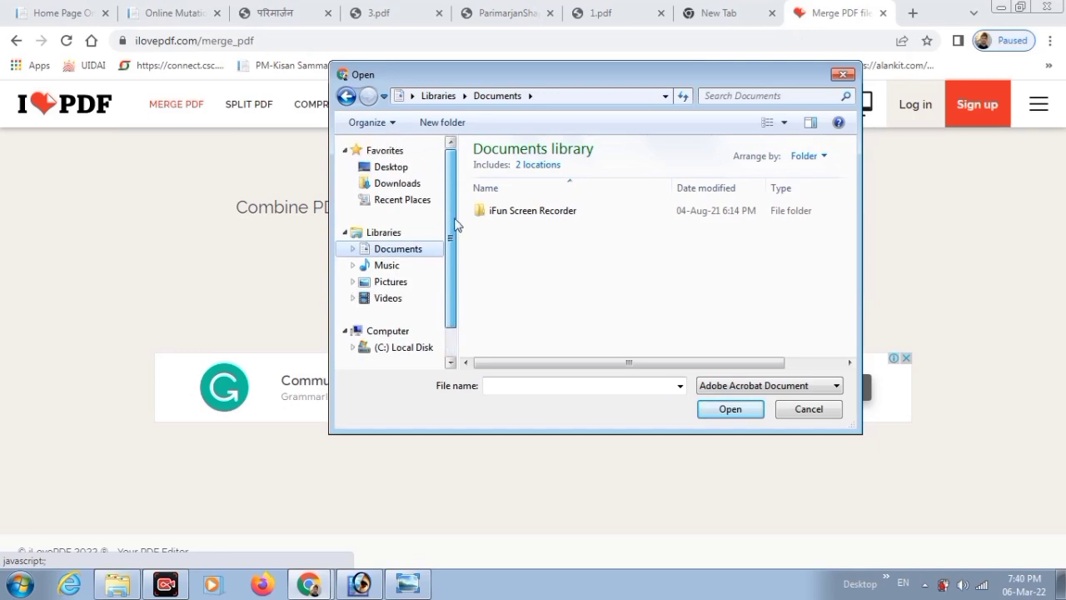
left_click(404, 183)
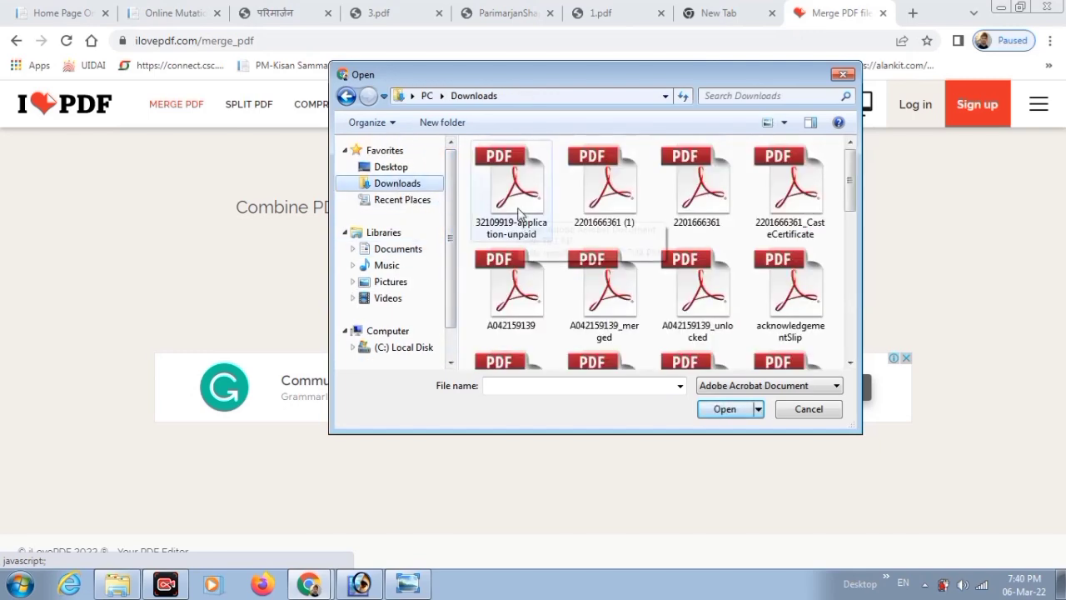
left_click_drag(468, 173, 812, 283)
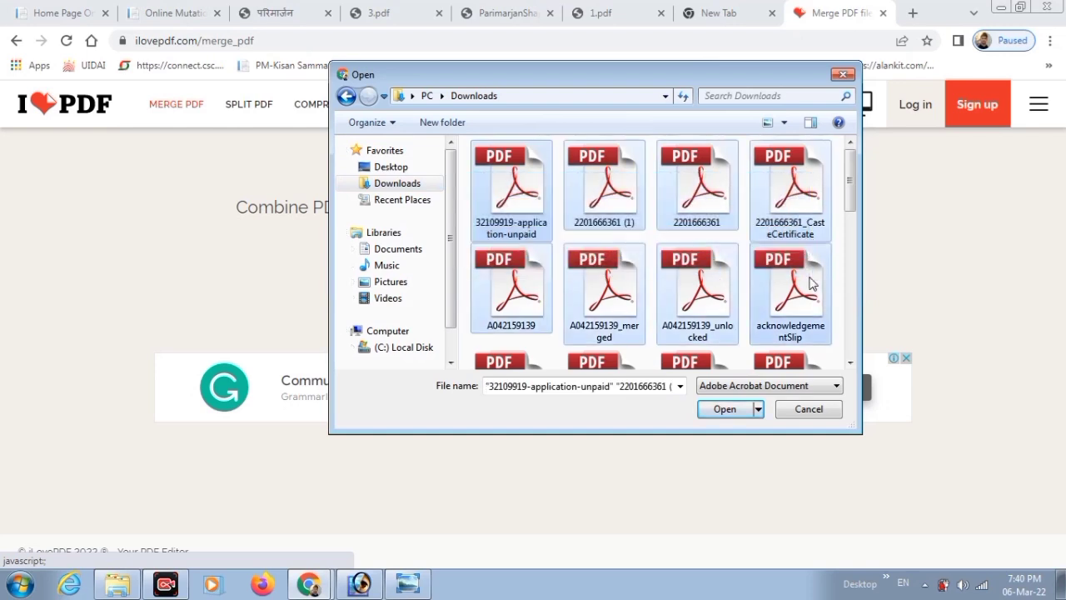
left_click(723, 410)
left_click(900, 510)
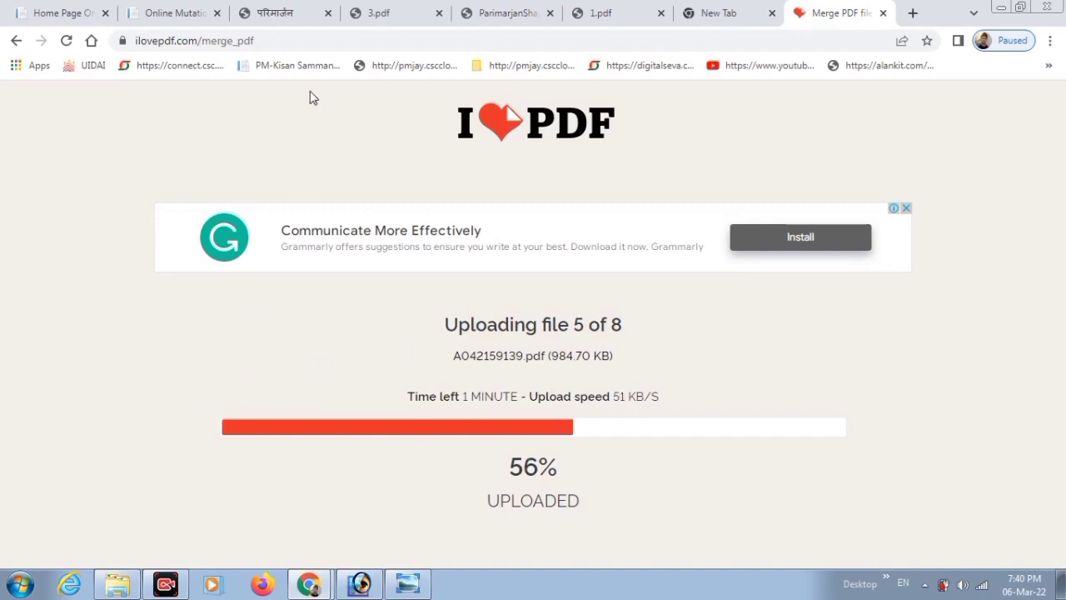
From the Parimarjan tab's Track Your Application page, open Post Your Application's Basic Details form.
left_click(283, 8)
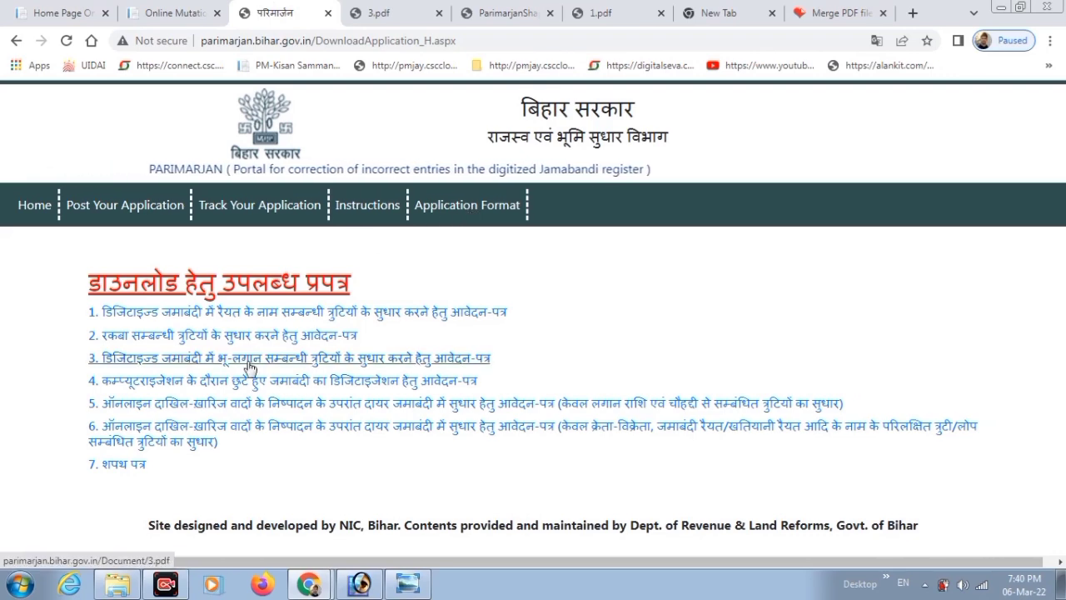
left_click(246, 208)
left_click(398, 248)
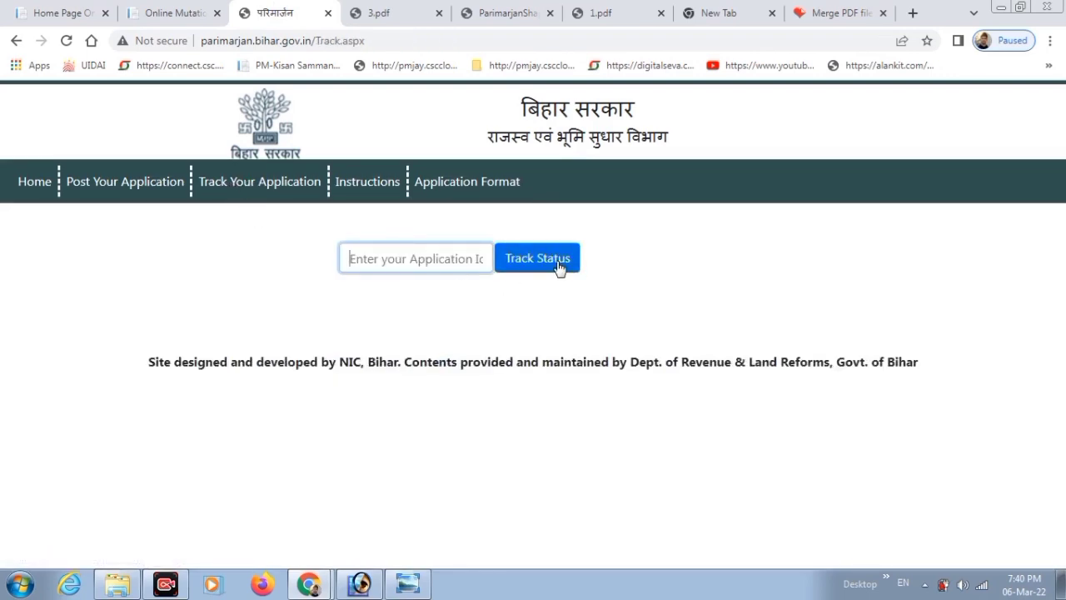
left_click(123, 187)
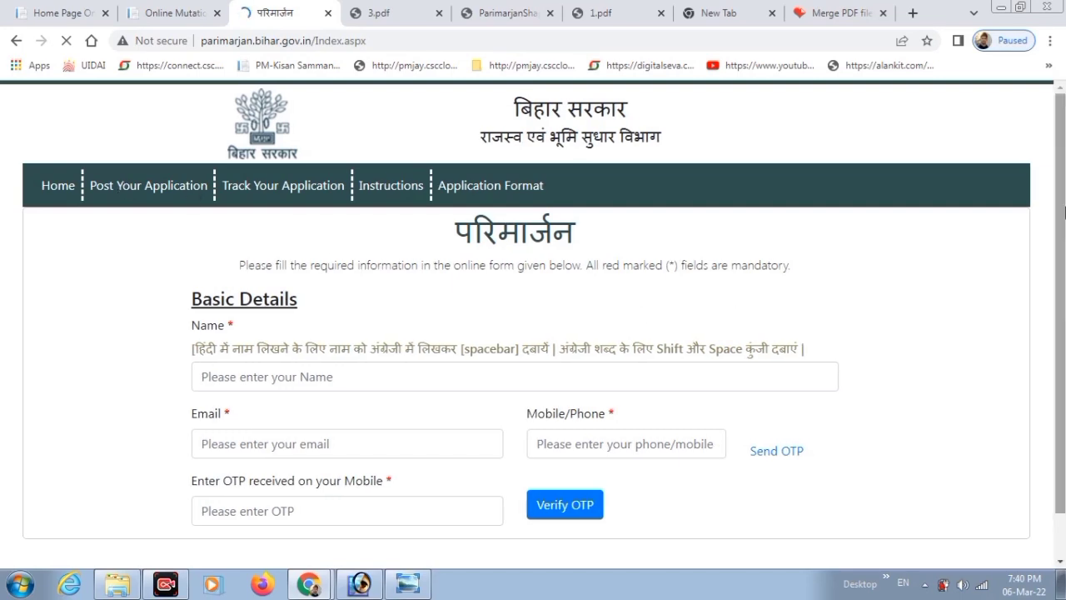
left_click_drag(1063, 198, 1064, 249)
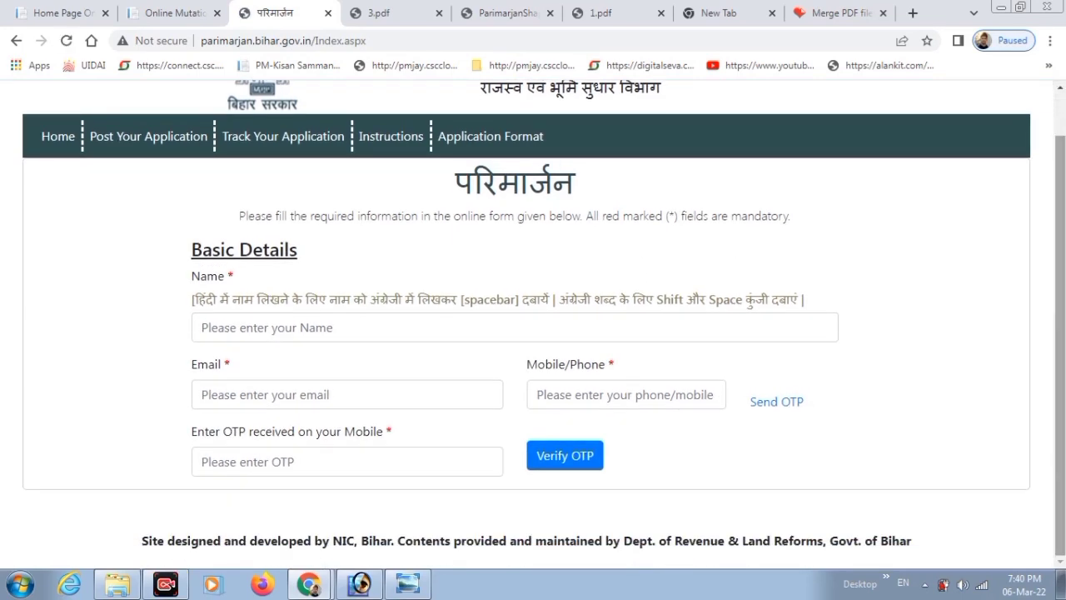
Enter the applicant's full name, e-mail and mobile number, and verify the mobile number by OTP.
left_click(271, 327)
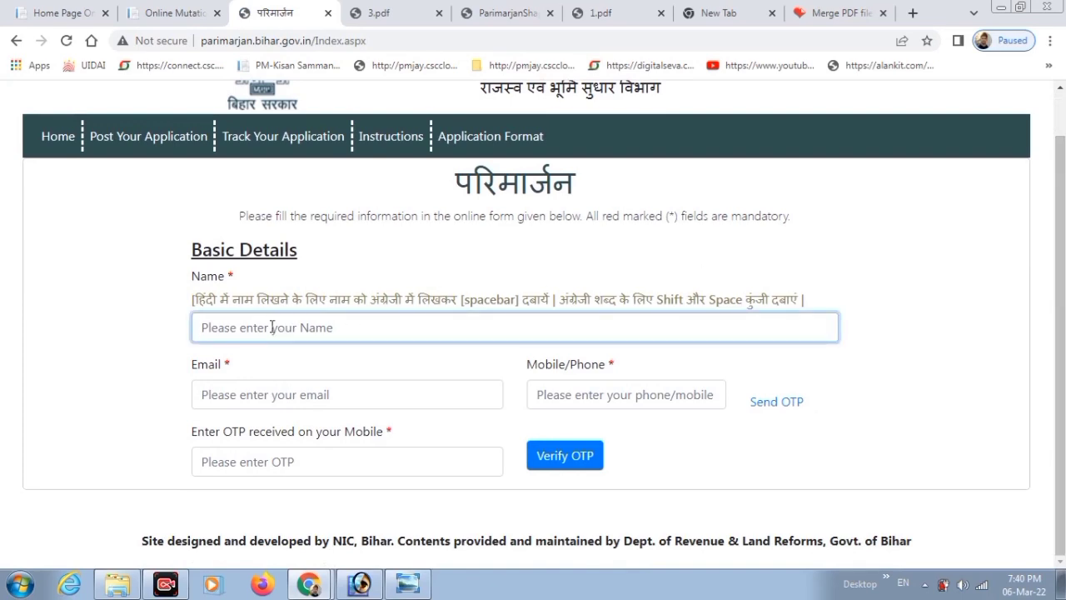
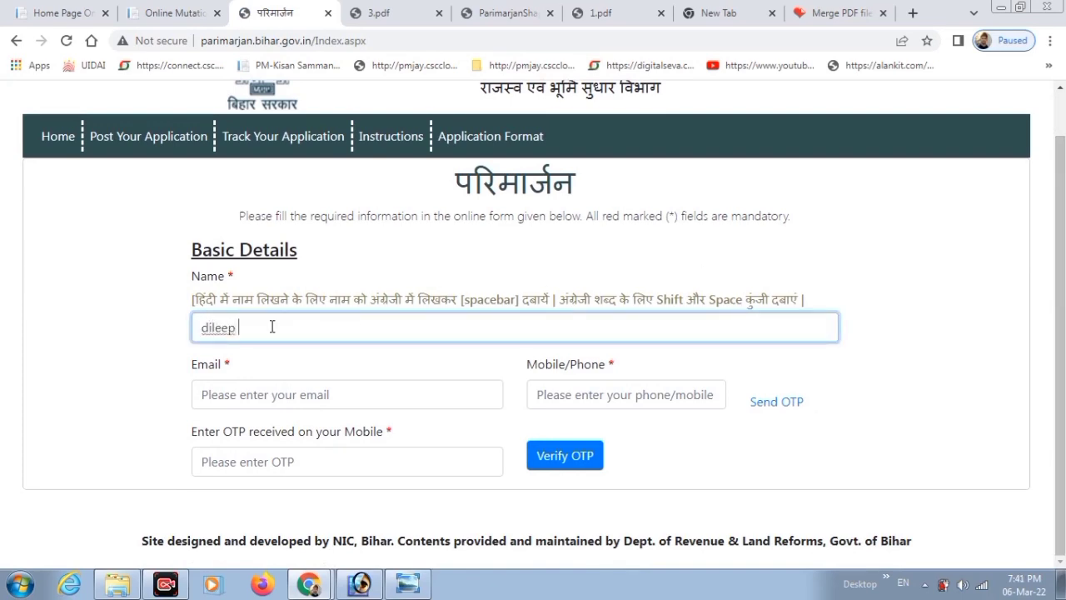
key("Tab")
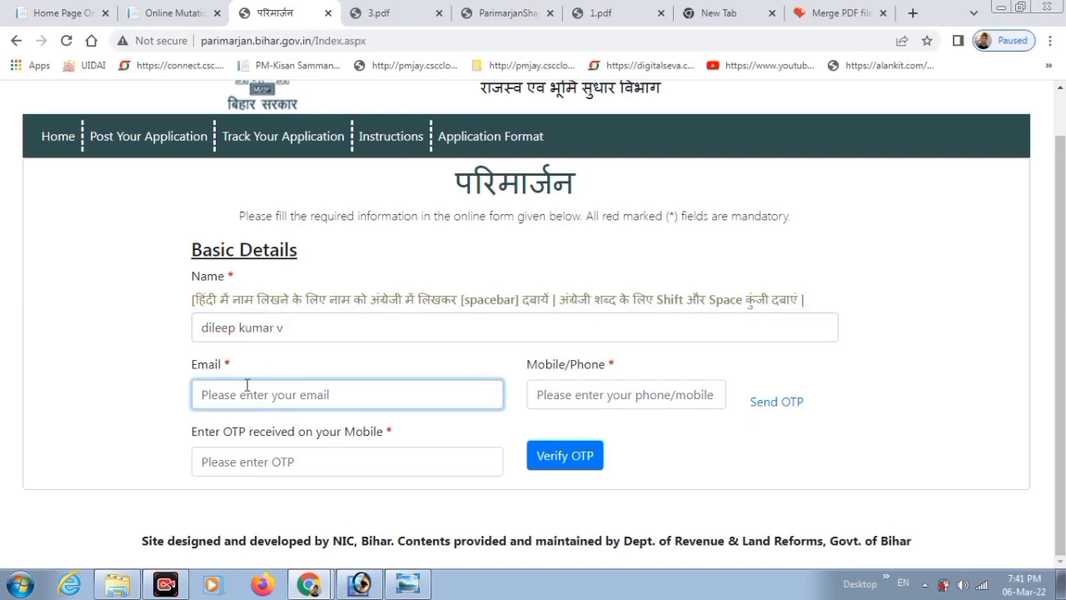
type("vasudha")
left_click(601, 392)
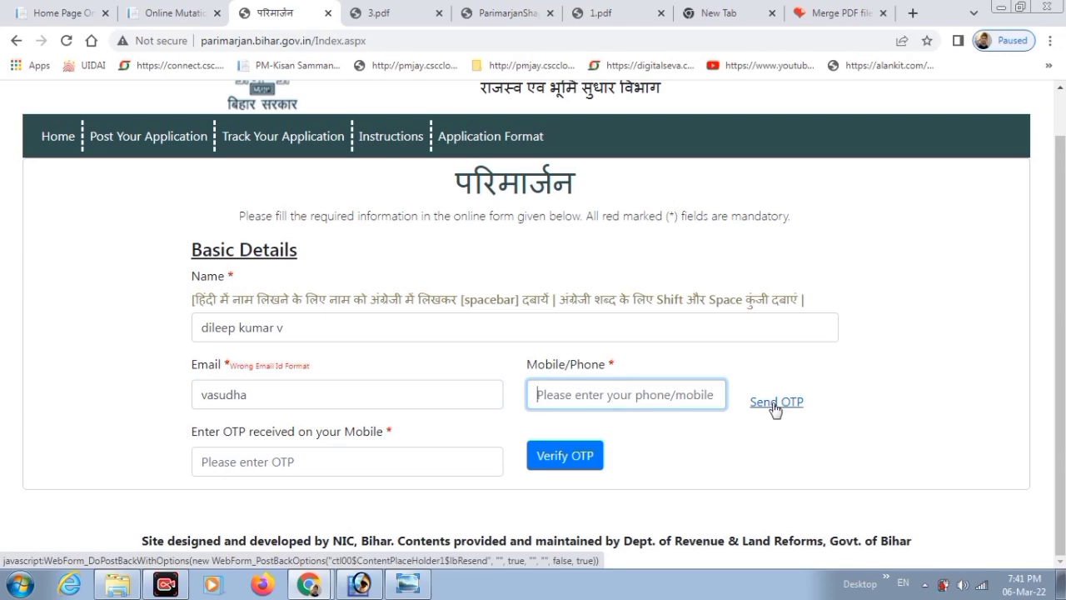
left_click(373, 464)
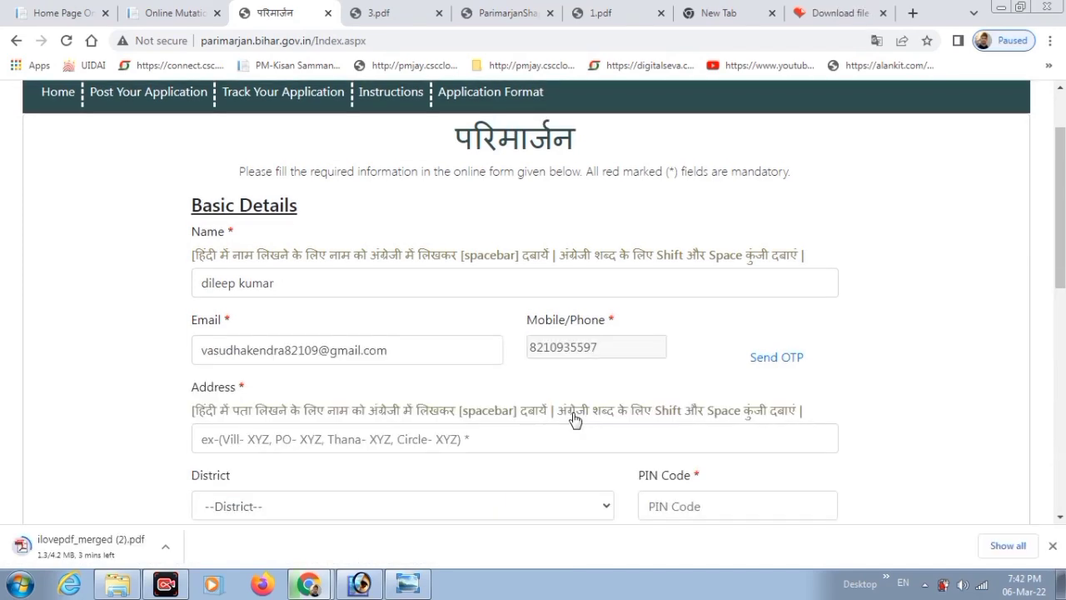
Enter the applicant's street address and select West Champaran as the address district.
left_click_drag(1061, 259, 1061, 360)
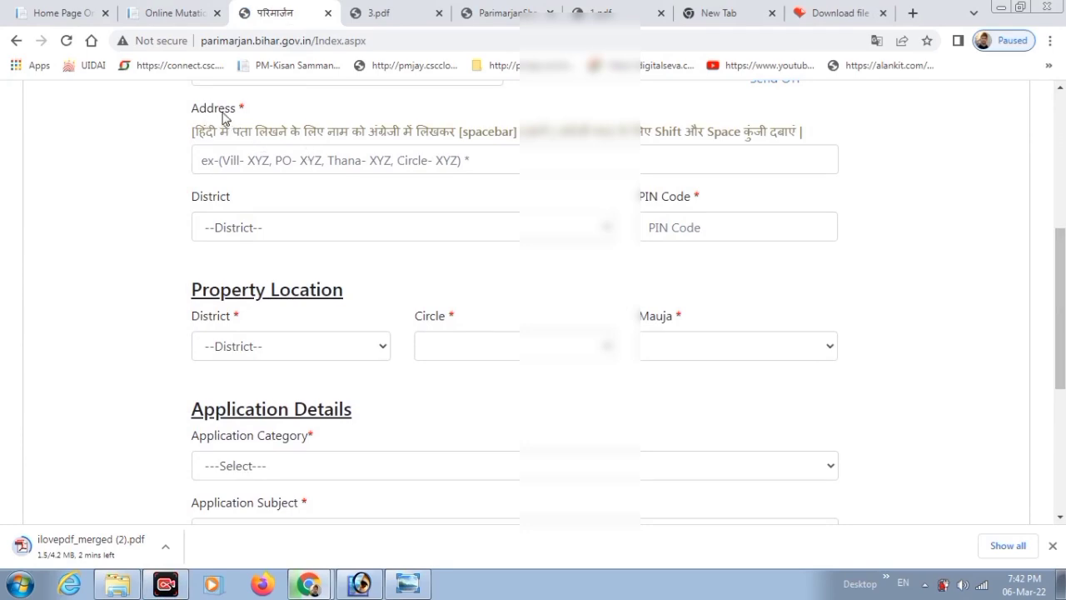
left_click_drag(181, 109, 243, 119)
left_click(269, 160)
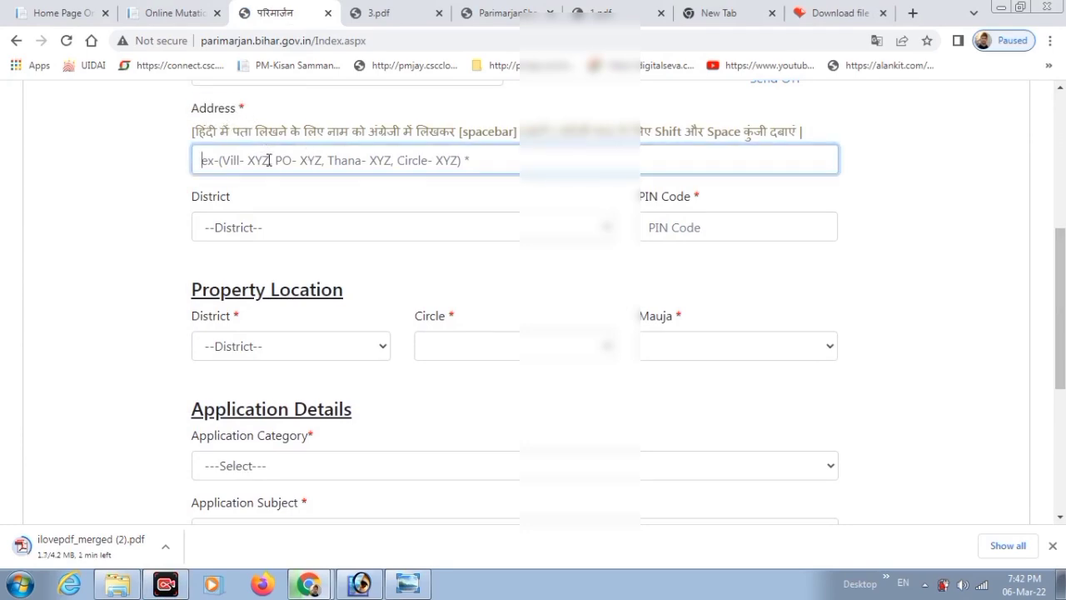
type("at")
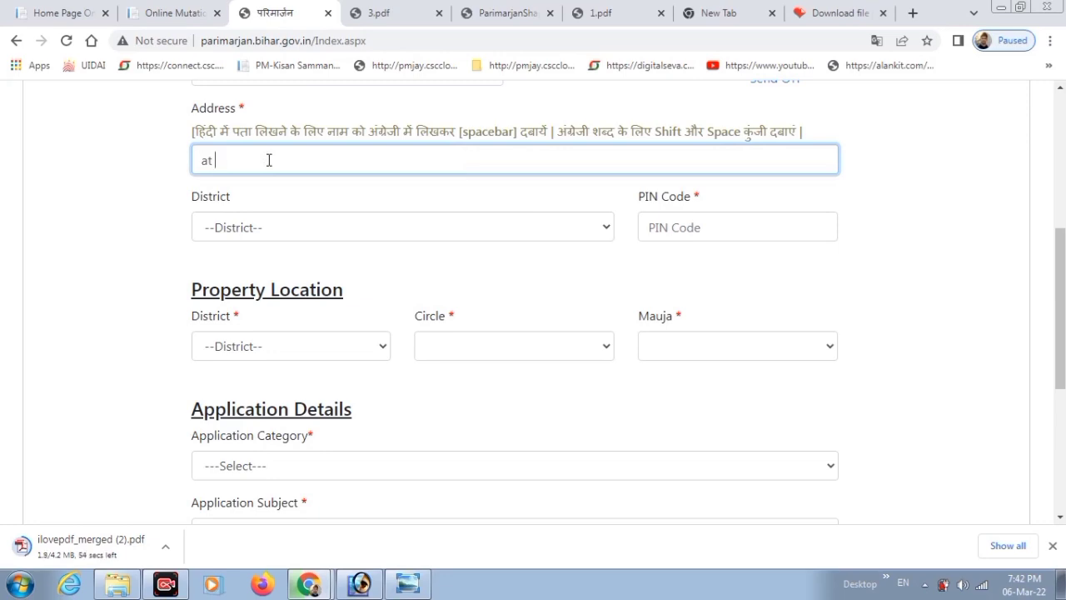
type(" babab pojshjds")
left_click(269, 159)
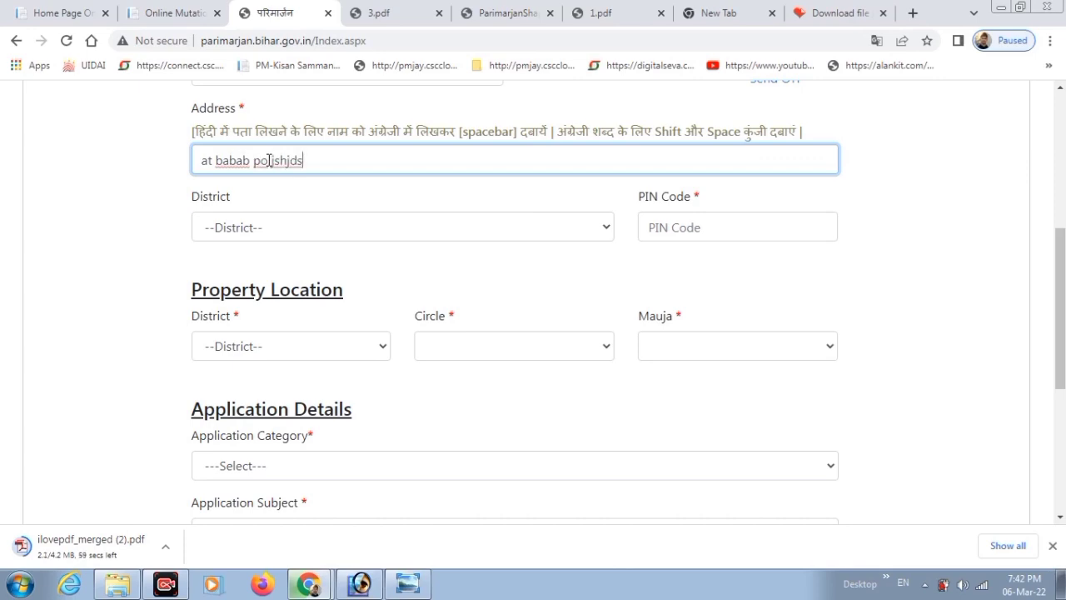
left_click(264, 227)
left_click_drag(606, 270, 614, 423)
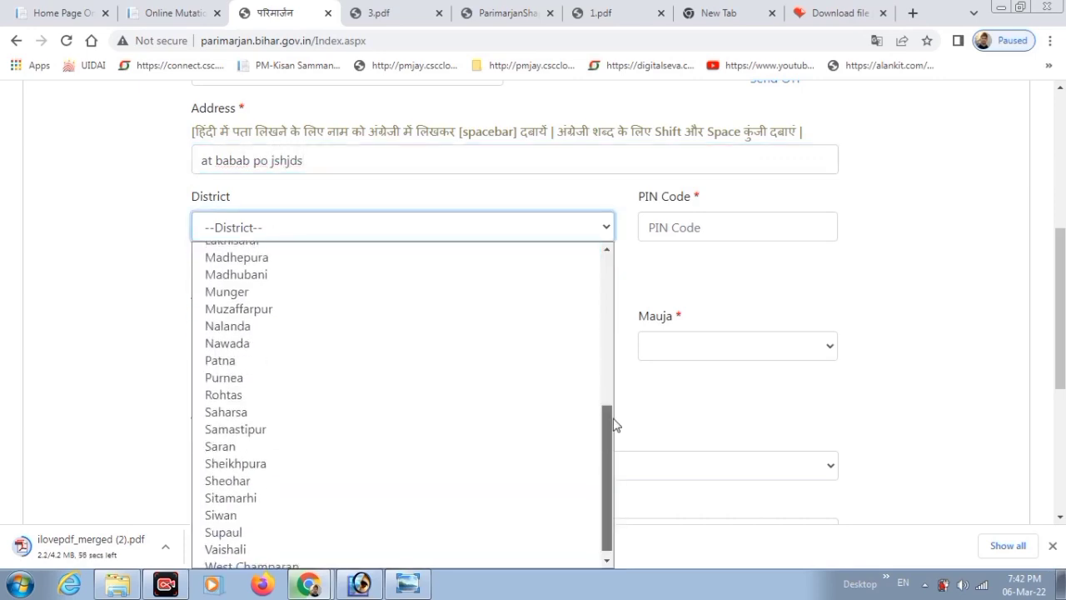
left_click(333, 559)
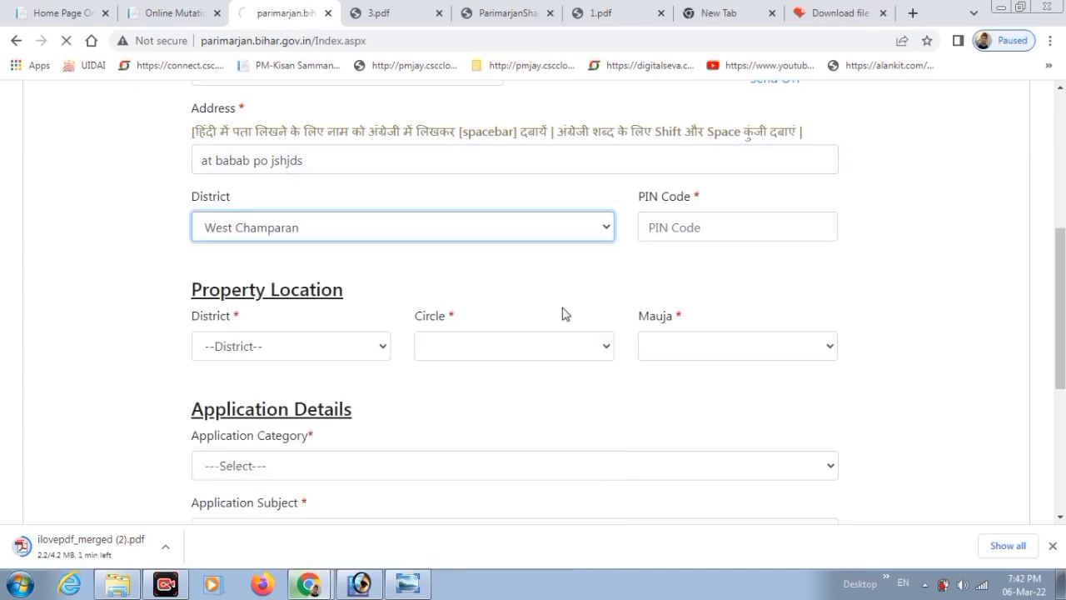
mouse_move(1060, 276)
left_mouse_down()
mouse_move(1060, 389)
mouse_move(1062, 271)
left_mouse_up()
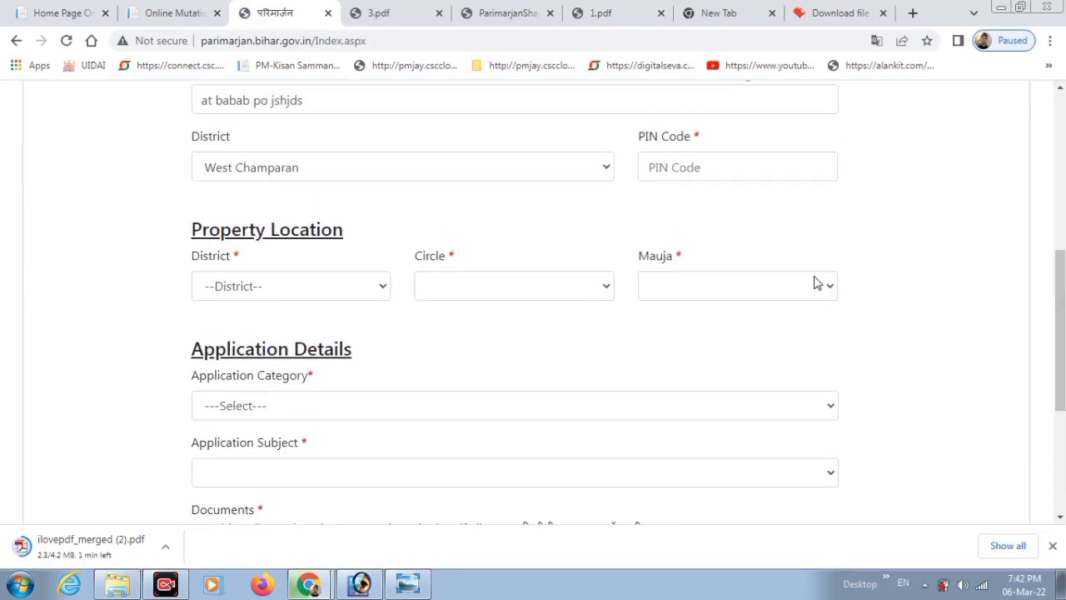
Fill in the six-digit PIN code for the applicant's address.
left_click(688, 169)
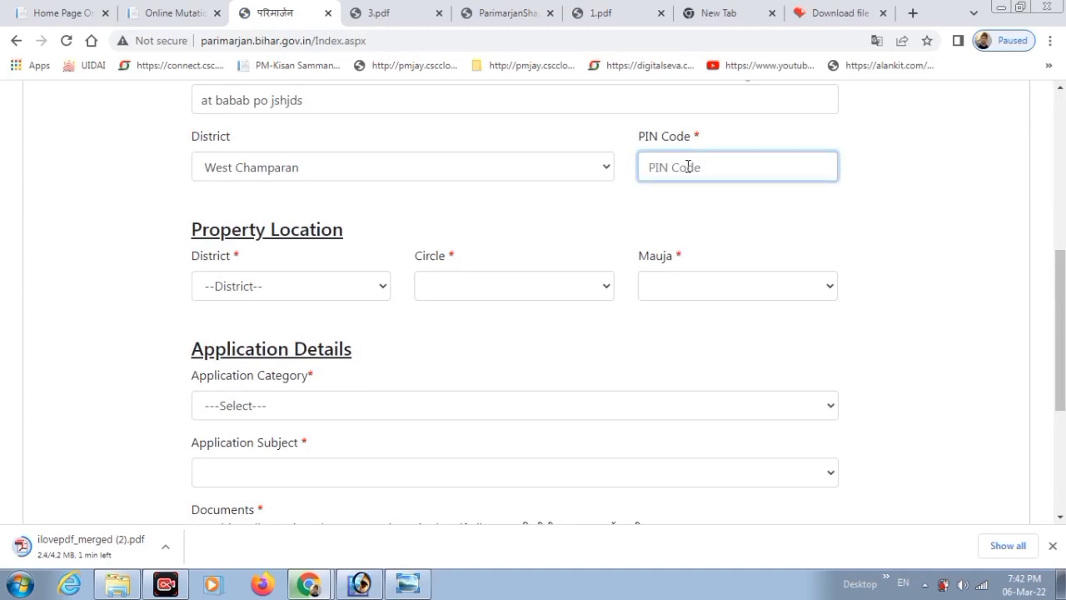
type("8454")
key("BackSpace")
key("Tab")
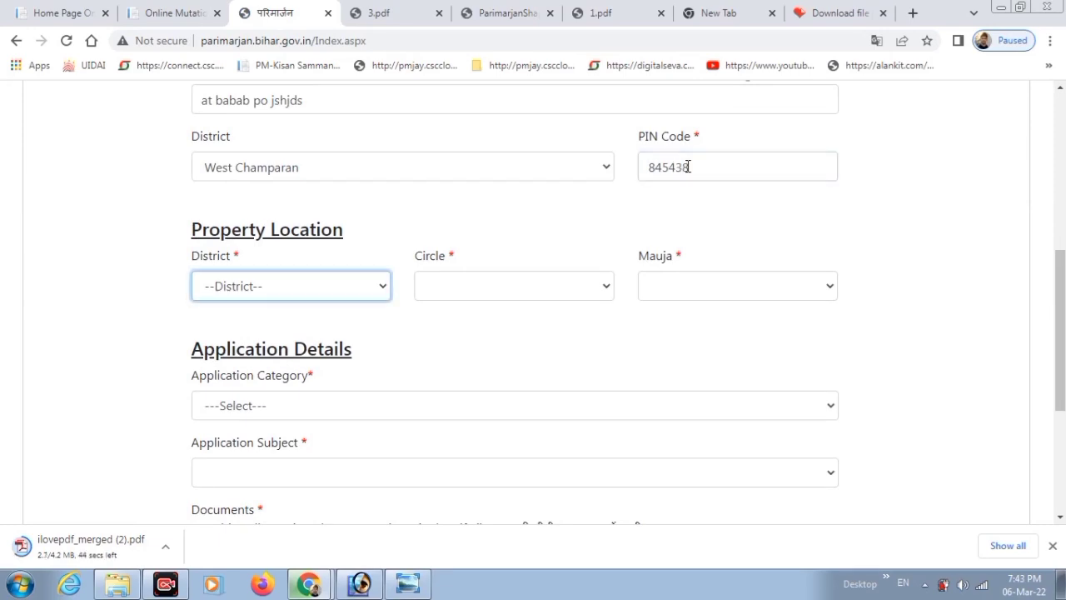
left_click_drag(191, 232, 353, 243)
left_click(360, 223)
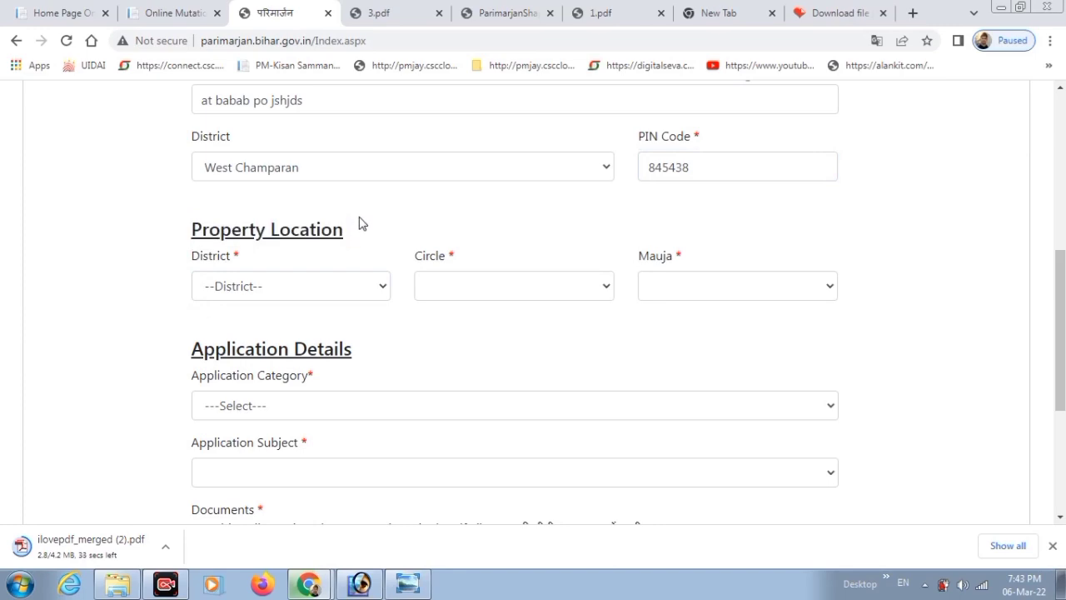
Set Property Location to West Champaran district, Jogapatti circle and Mauja नवगावा (29).
left_click(292, 288)
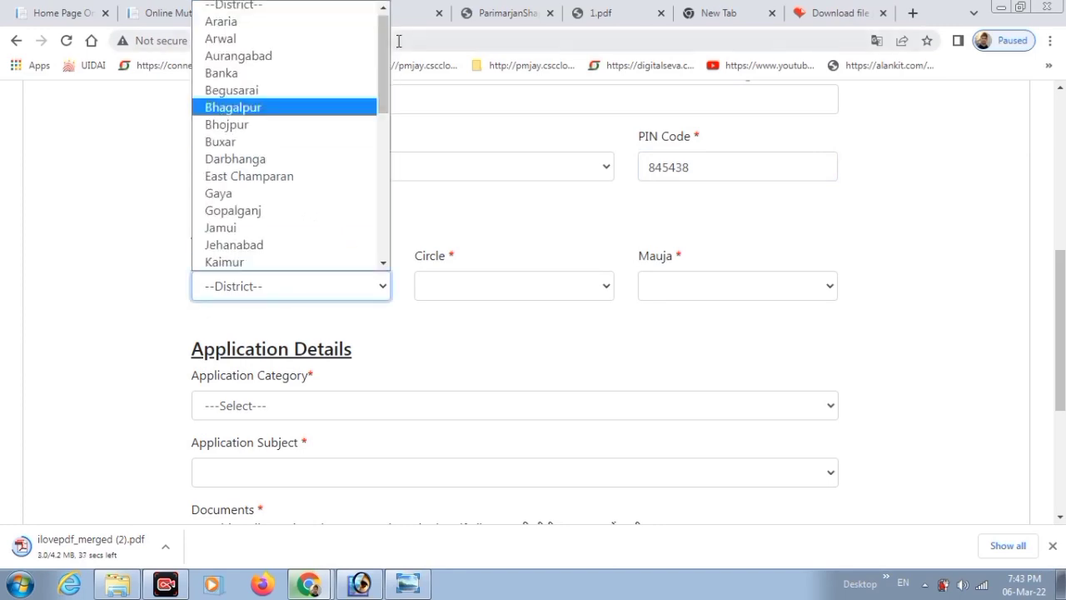
left_click_drag(382, 28, 386, 169)
scroll(386, 175, "down", 1)
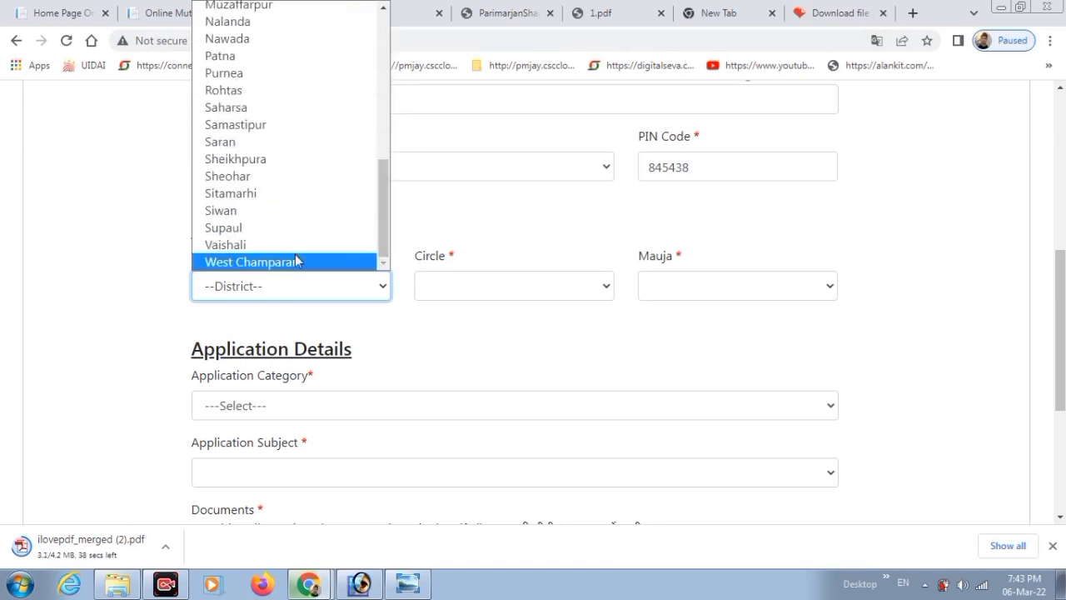
left_click(294, 262)
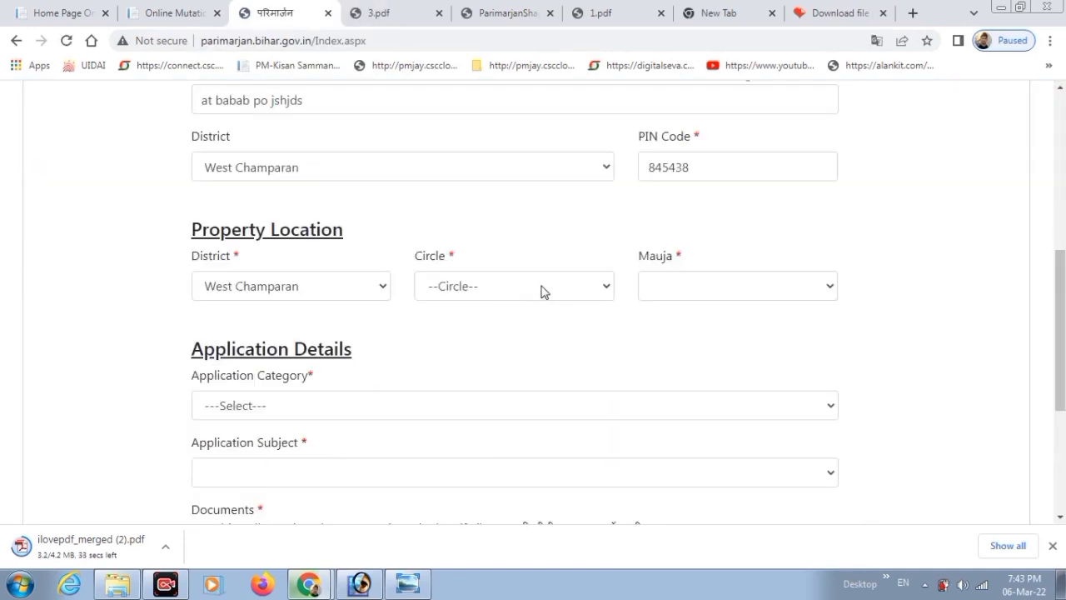
left_click(542, 291)
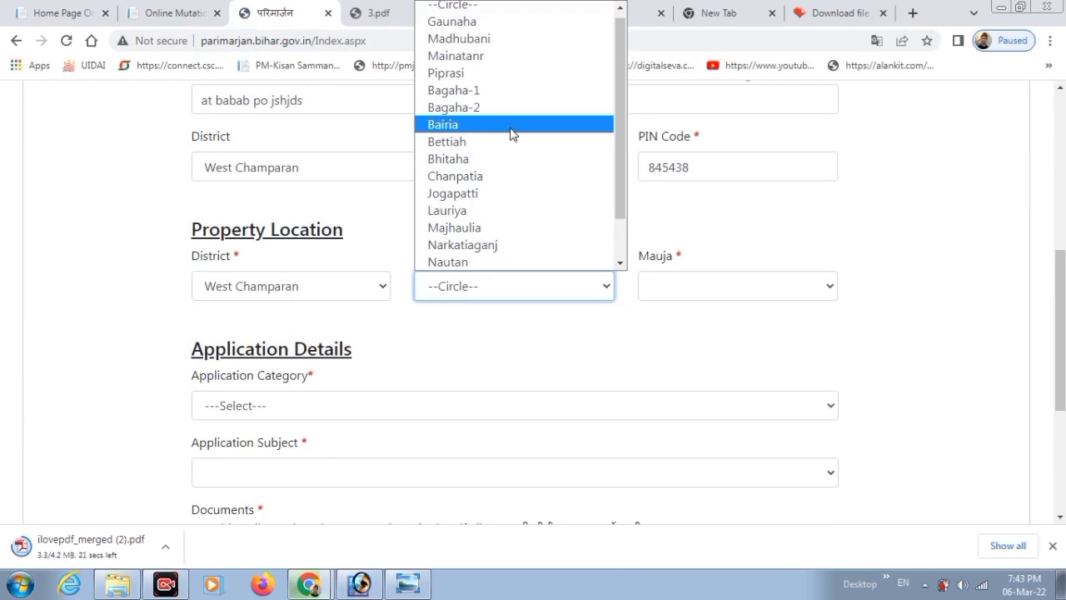
left_click(475, 194)
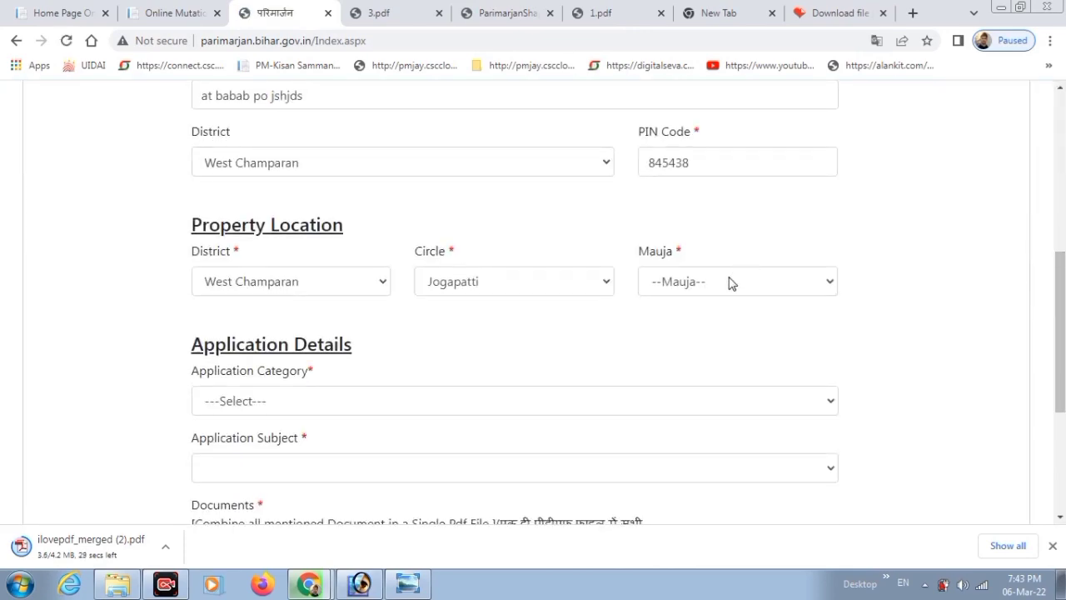
left_click(731, 283)
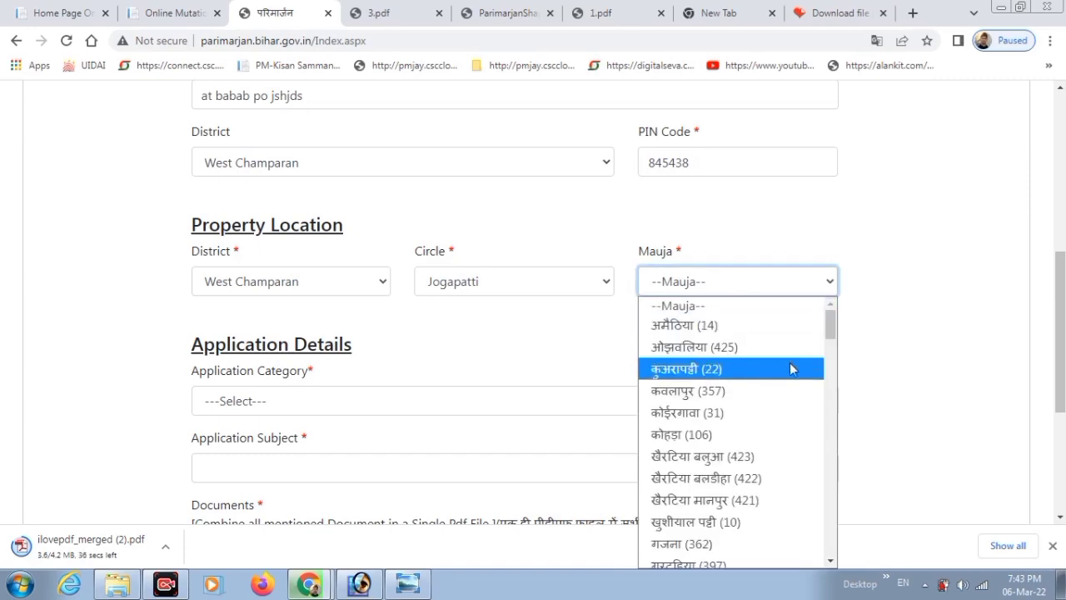
scroll(831, 333, "down", 1)
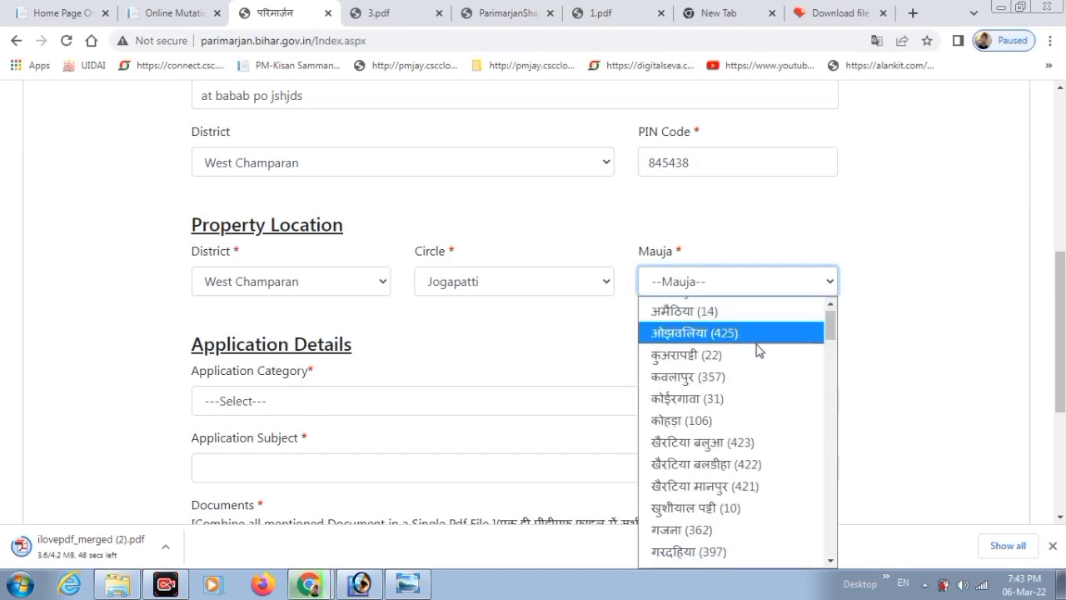
left_click_drag(832, 333, 831, 398)
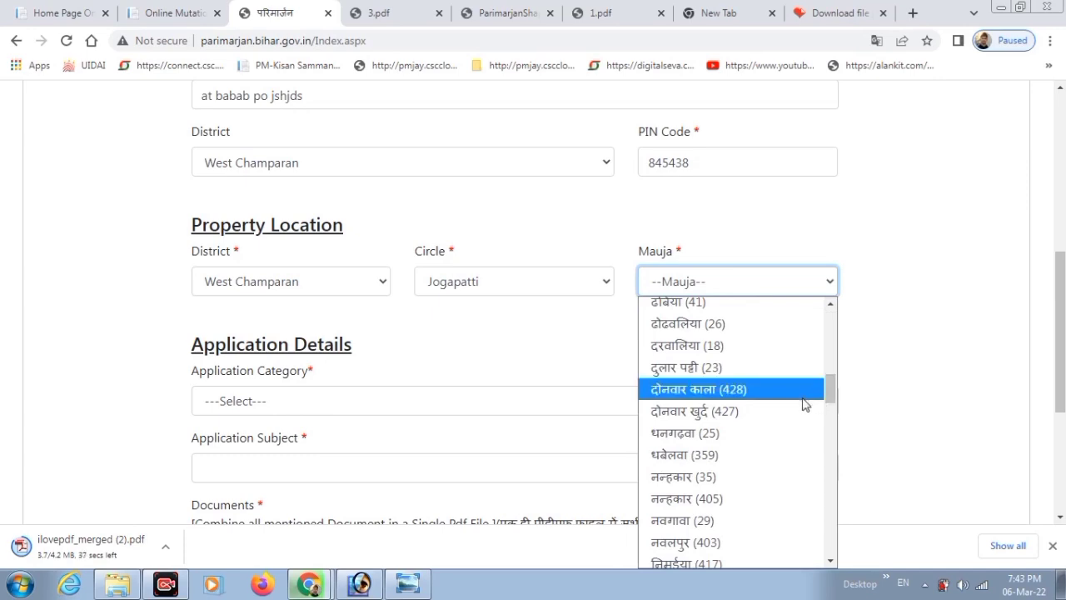
left_click(685, 520)
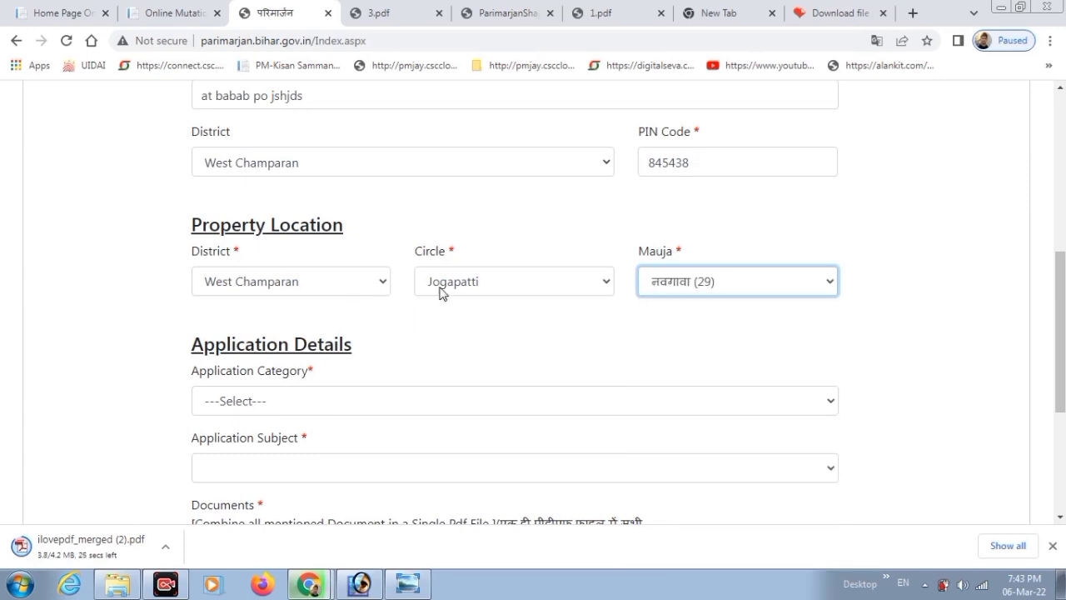
left_click_drag(1060, 333, 1061, 401)
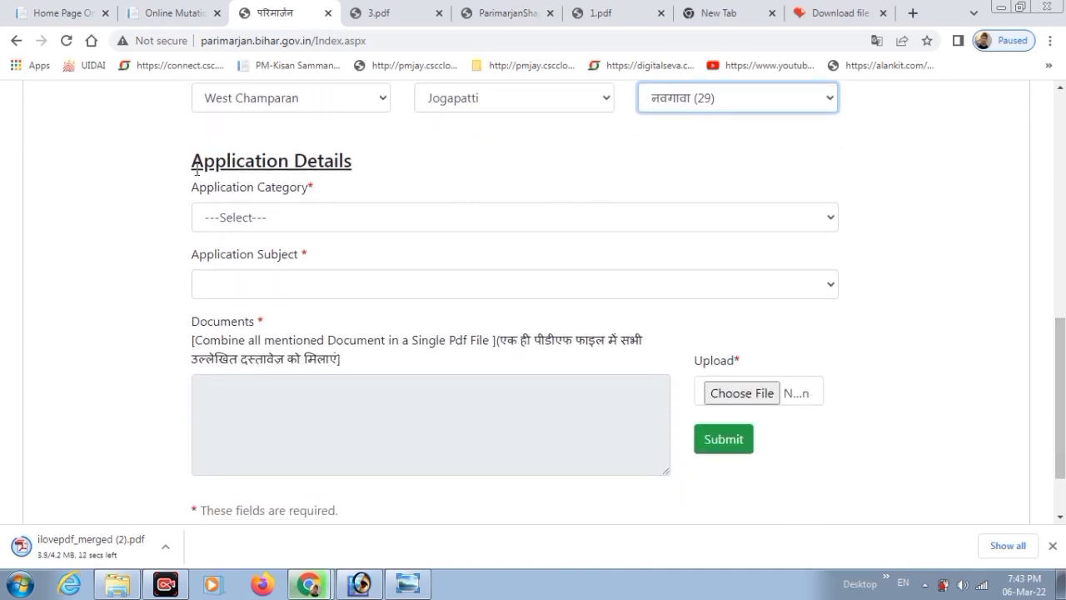
Set Application Category to 'Rectification in old digitized Jamabandi'.
left_click_drag(192, 165, 356, 178)
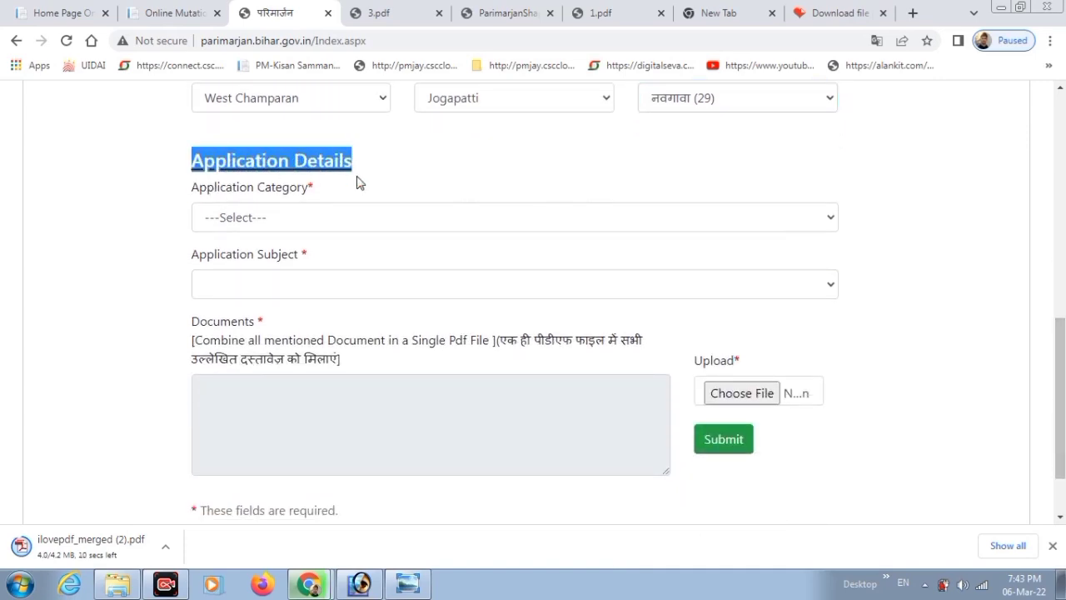
left_click(302, 181)
left_click_drag(235, 194, 325, 199)
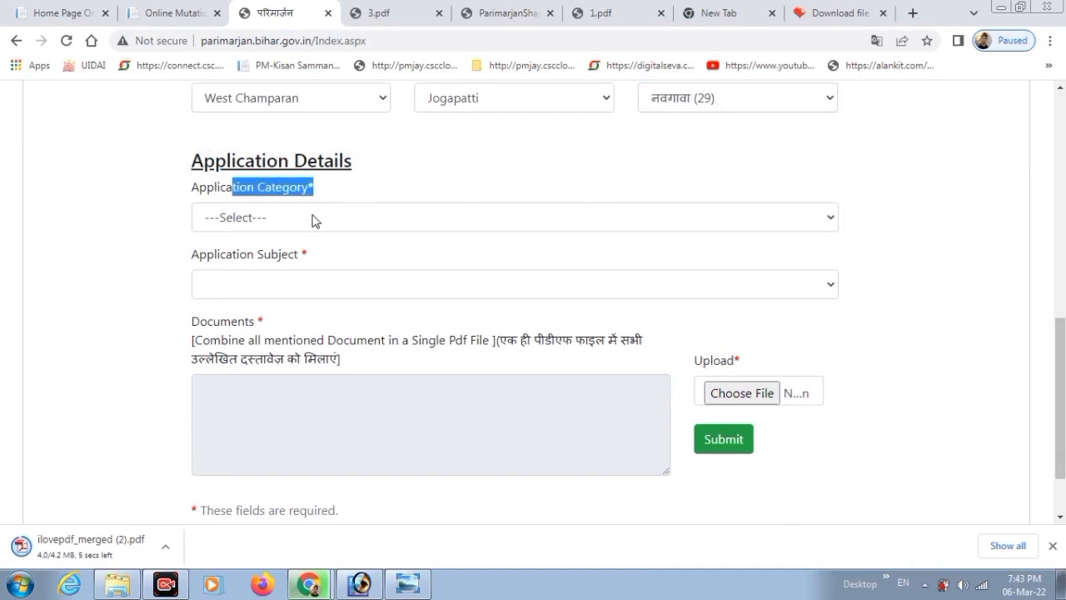
left_click(306, 226)
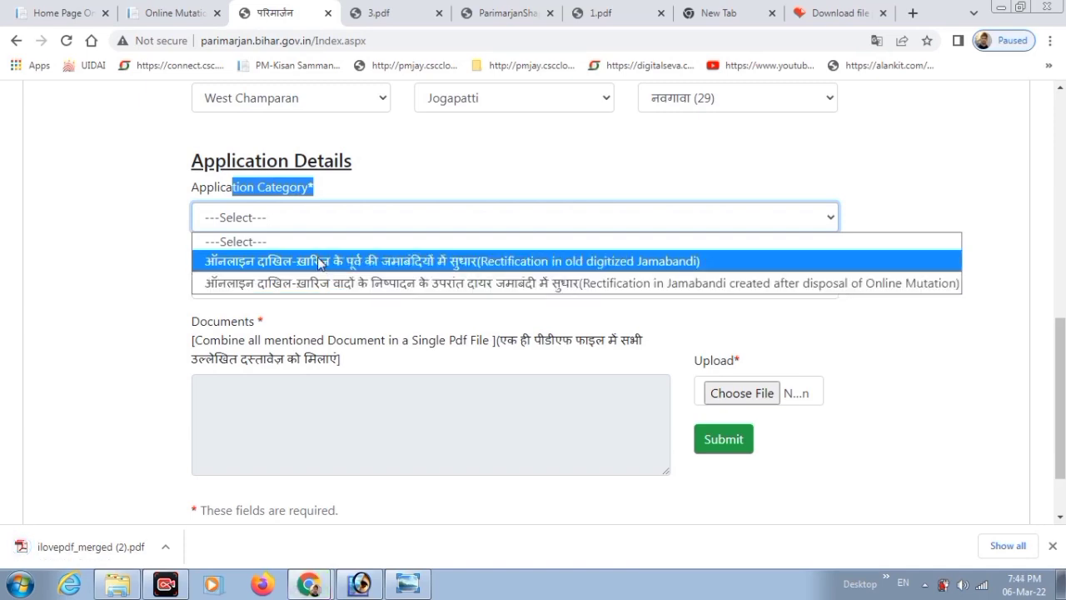
left_click(206, 262)
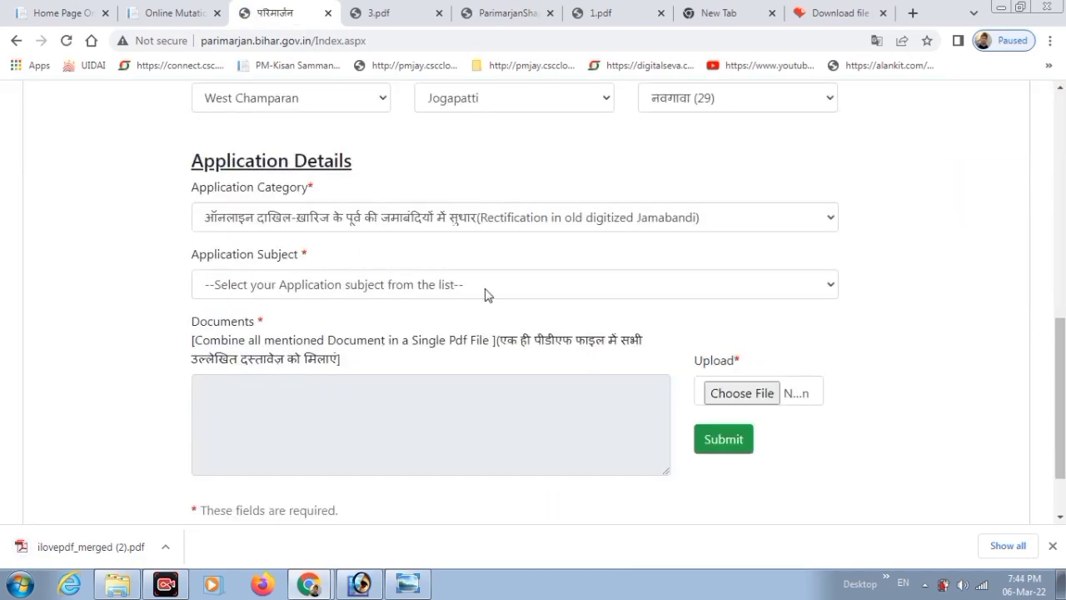
Set Application Subject to 'Rectification in details related to lagaan'.
left_click_drag(199, 258, 294, 283)
left_click(293, 284)
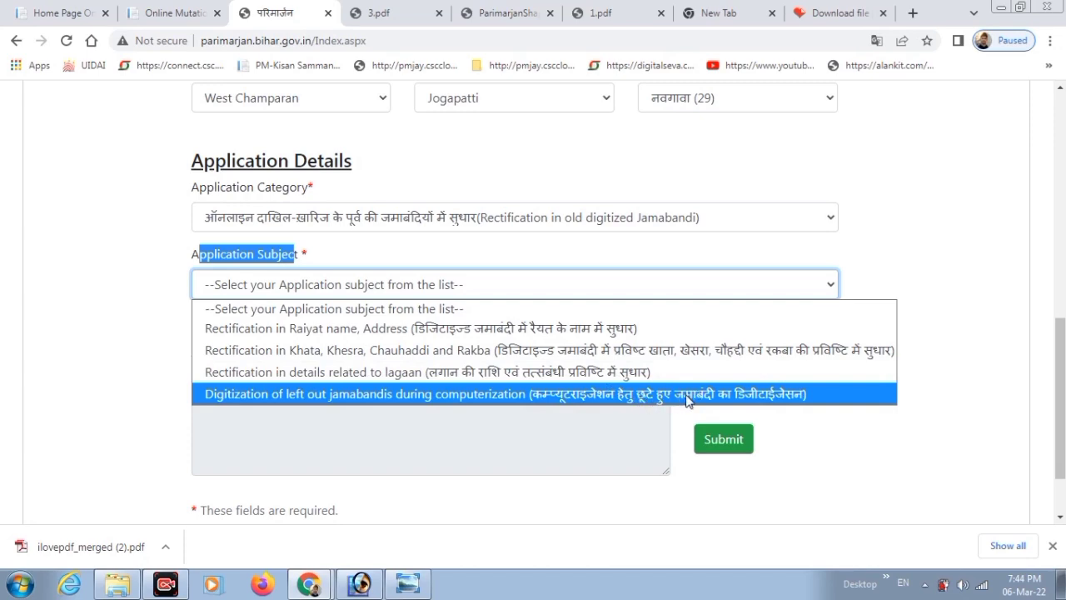
left_click(456, 373)
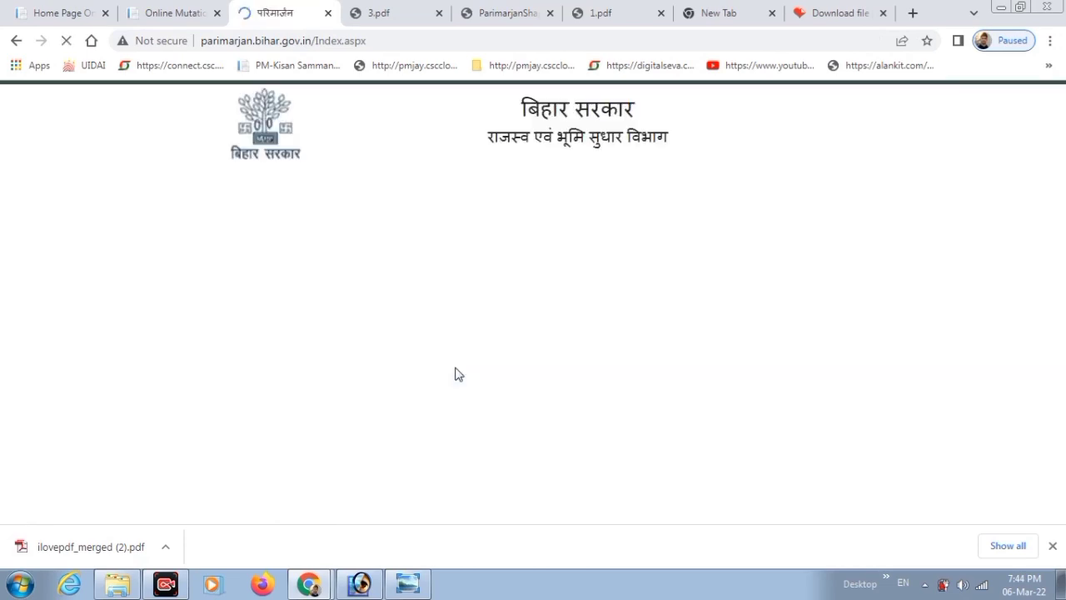
scroll(667, 373, "down", 1)
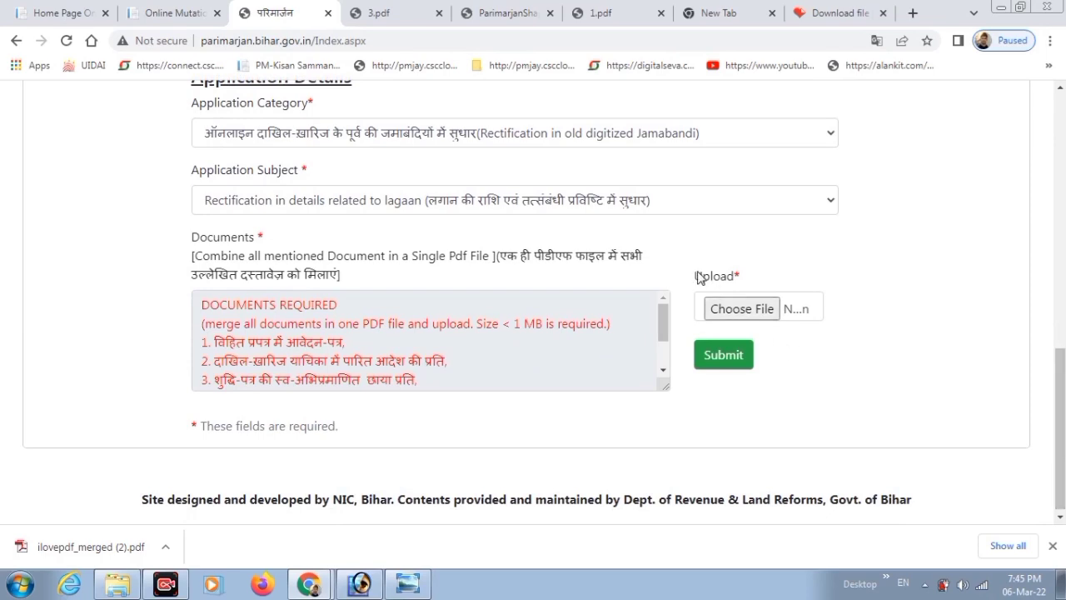
left_click_drag(698, 274, 750, 288)
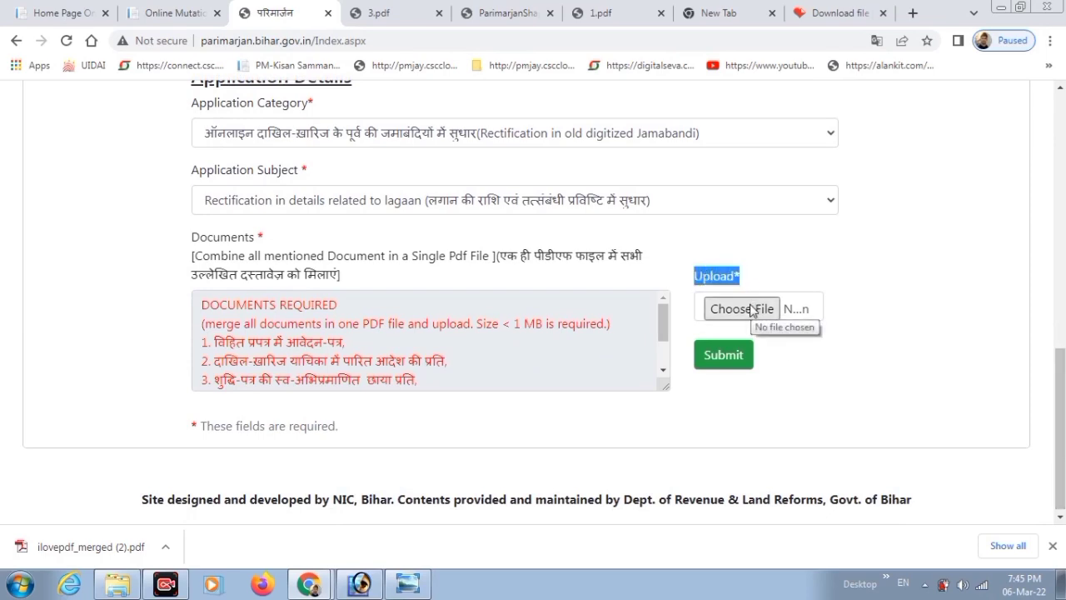
Attach the merged PDF from Downloads and submit the correction application.
left_click(752, 309)
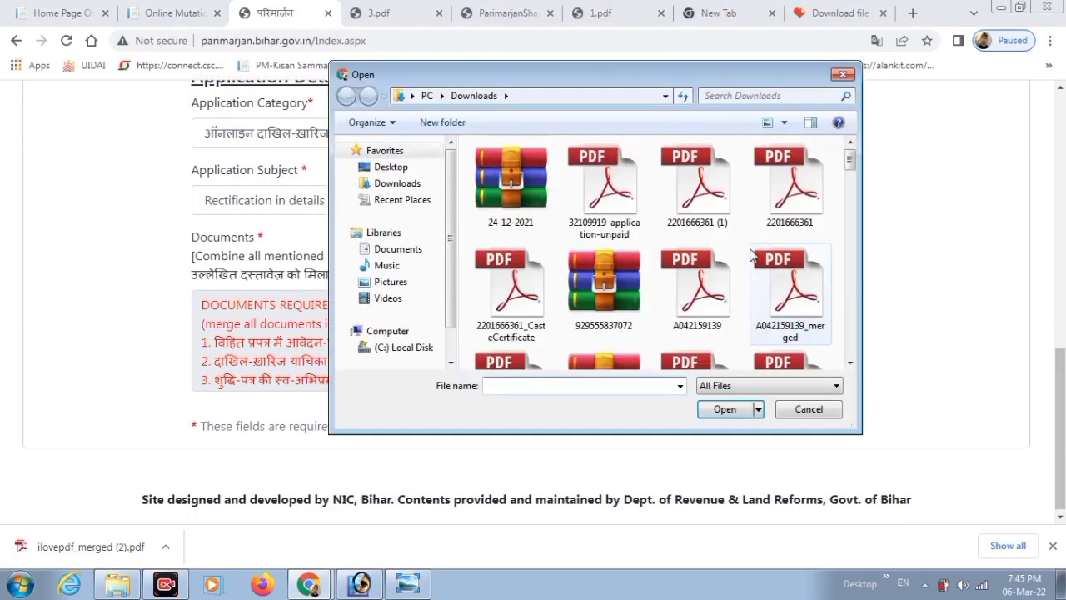
left_click_drag(850, 159, 849, 183)
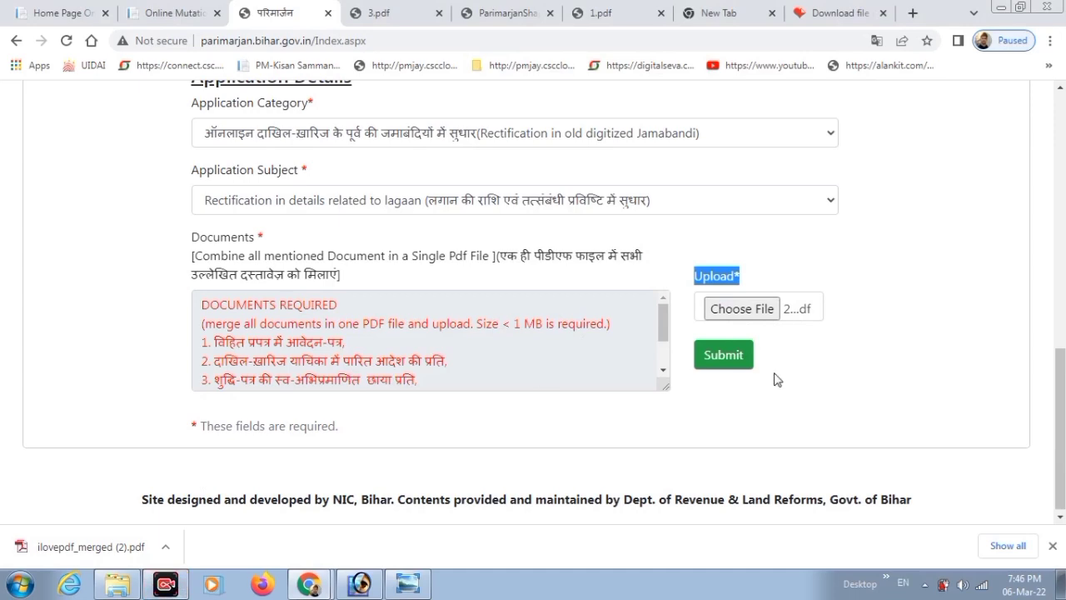
left_click(774, 379)
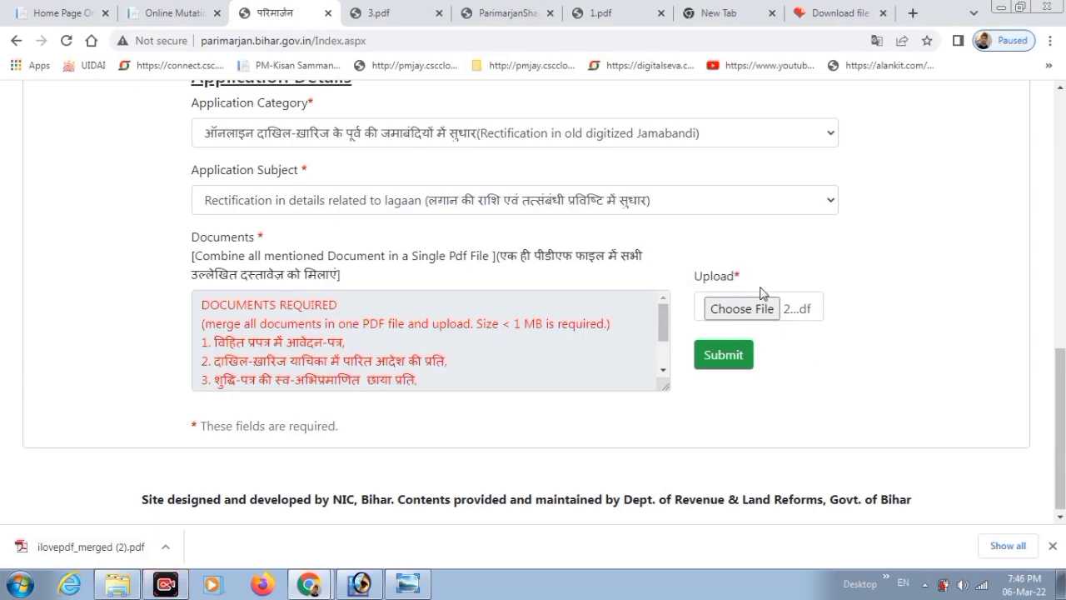
left_click(721, 356)
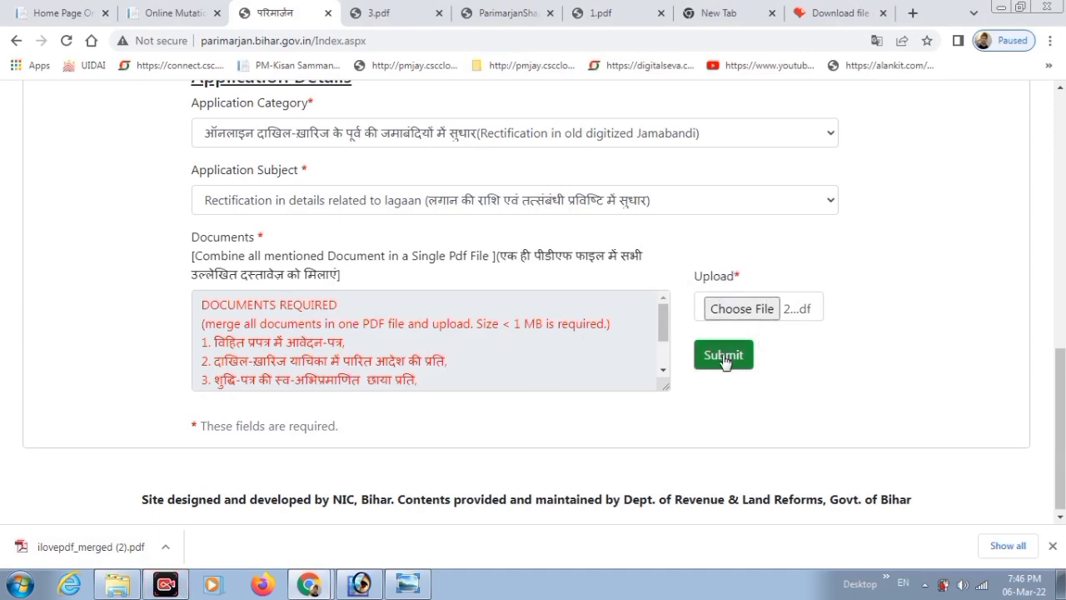
left_click(727, 364)
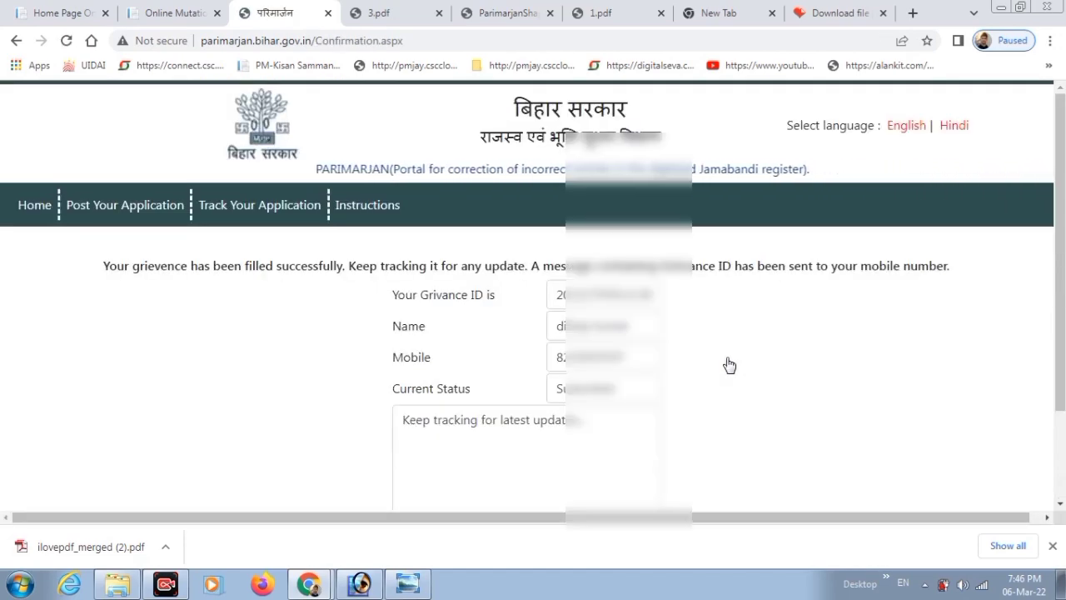
Open the printable grievance acknowledgement receipt.
scroll(1053, 275, "down", 3)
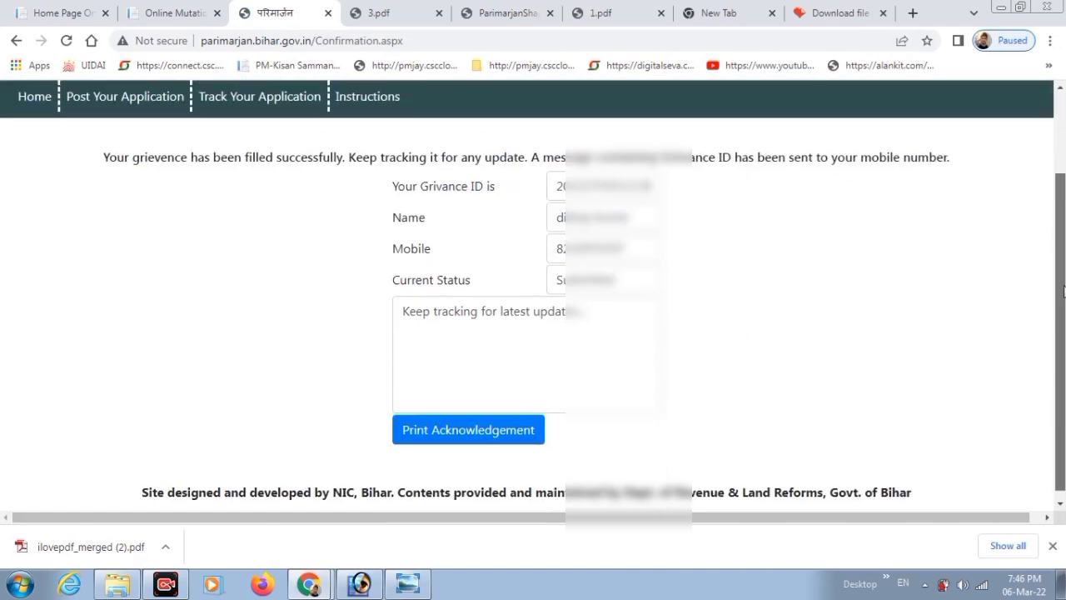
left_click(461, 427)
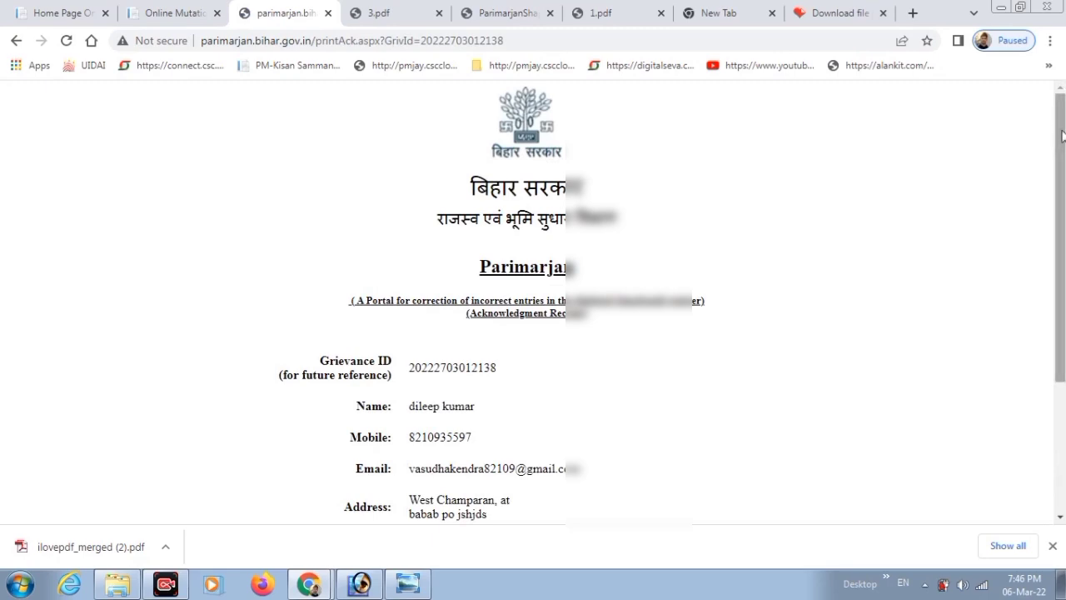
scroll(1062, 116, "down", 2)
scroll(649, 300, "up", 1)
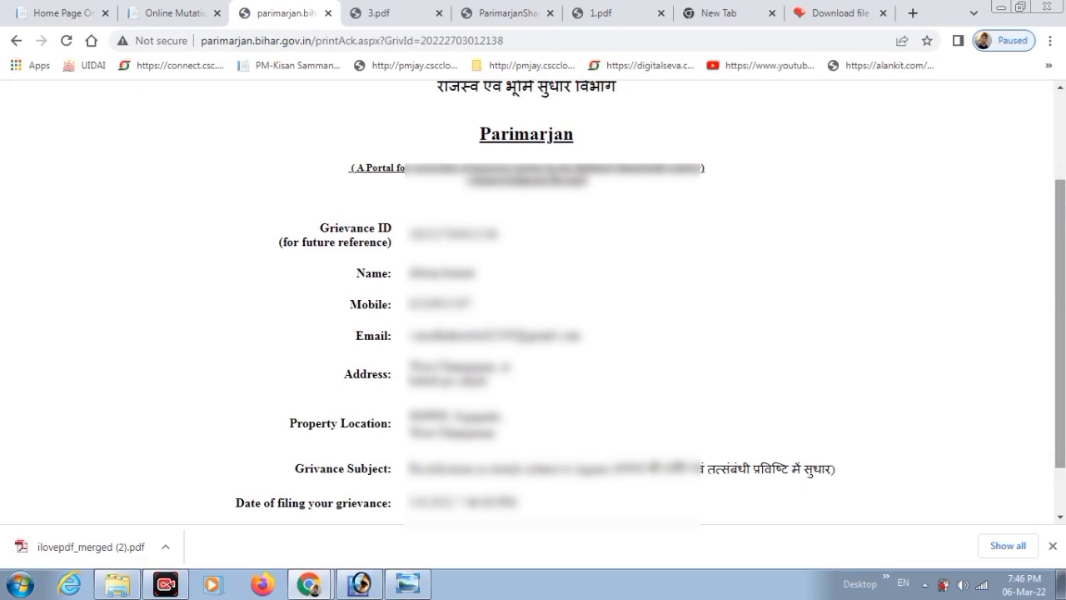
scroll(500, 523, "down", 1)
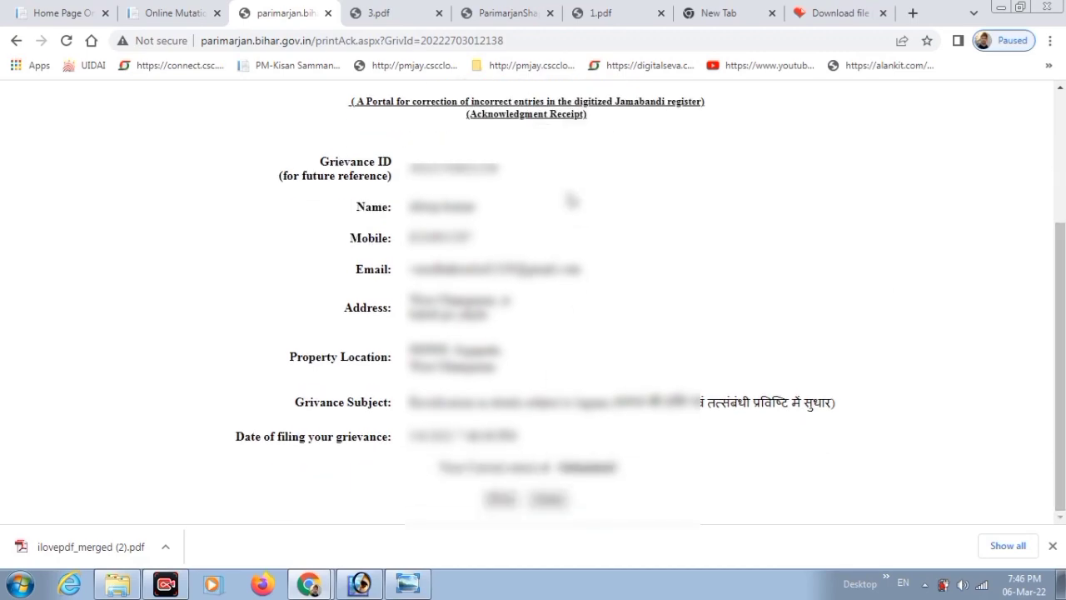
Copy the Grievance ID from the acknowledgement receipt.
double_click(435, 166)
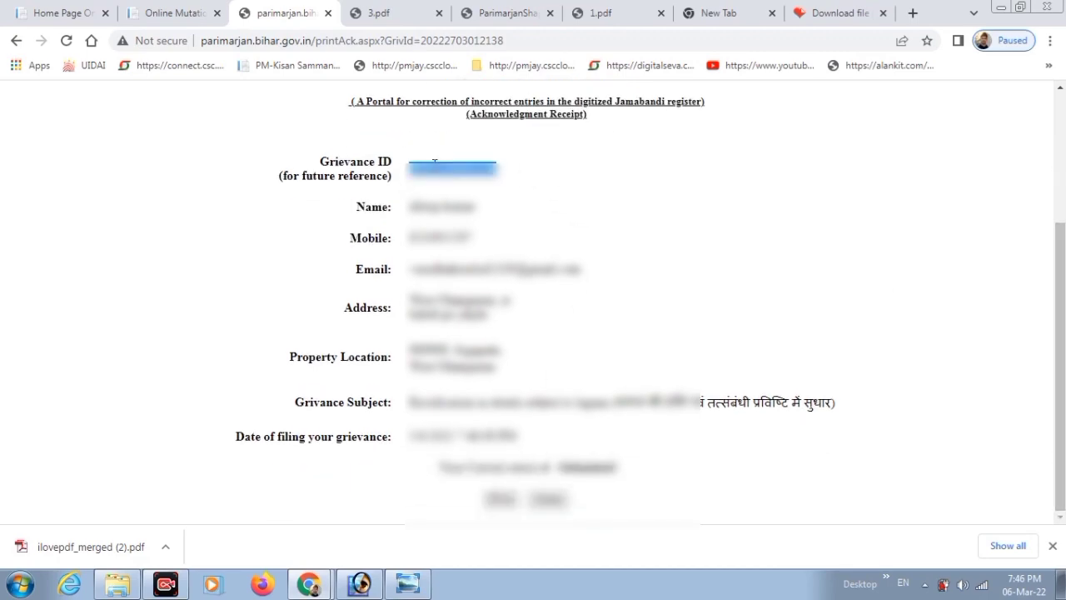
right_click(435, 164)
left_click(460, 183)
left_click_drag(1060, 367, 1061, 245)
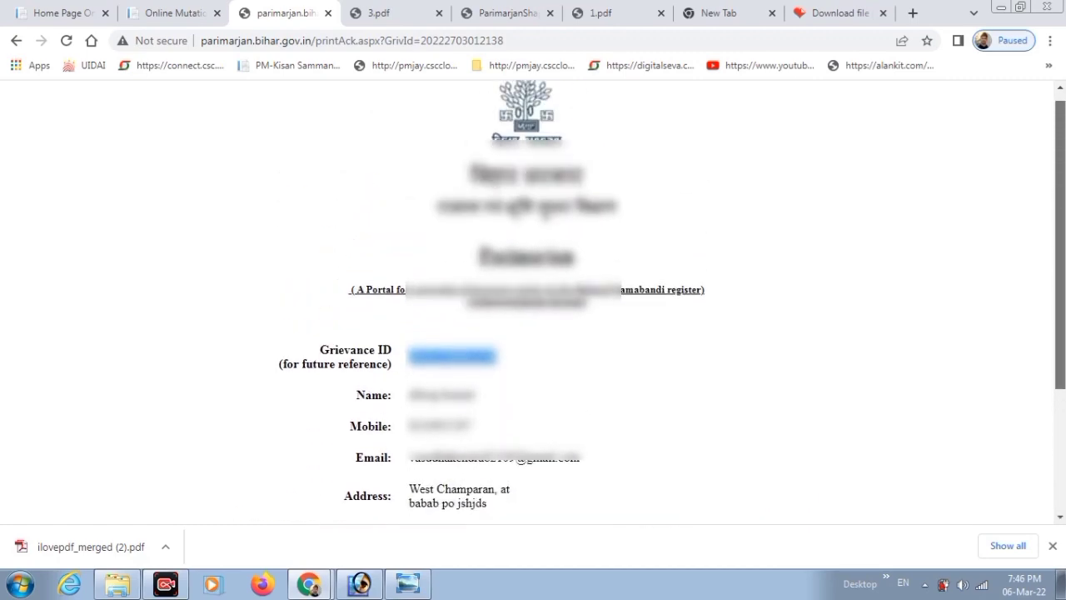
left_click(194, 7)
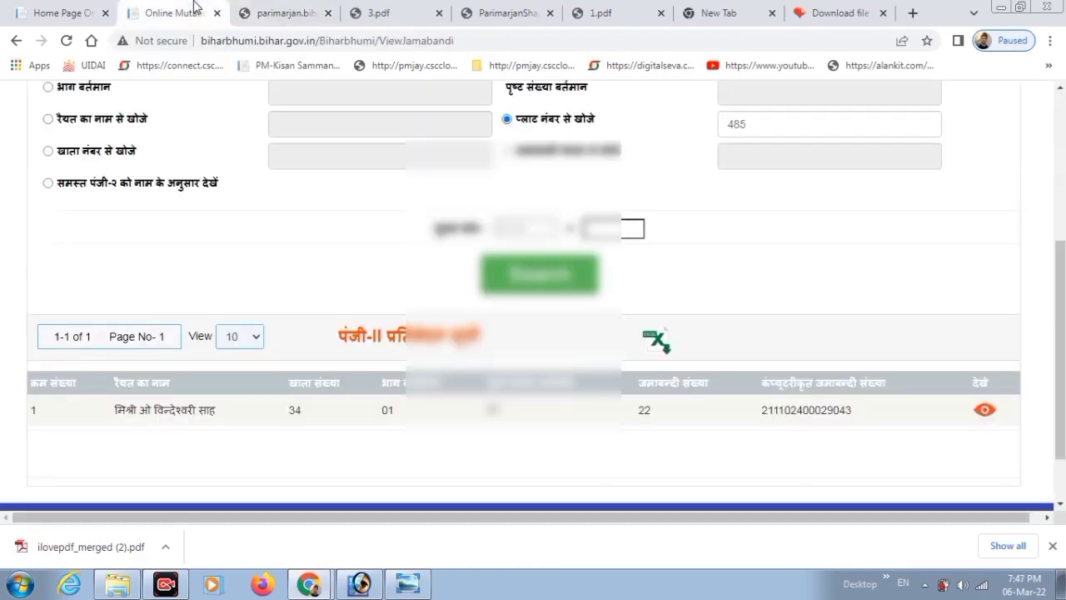
Track the pasted Grievance ID, confirming Application Submitted pending at office, then reopen the receipt.
left_click(293, 10)
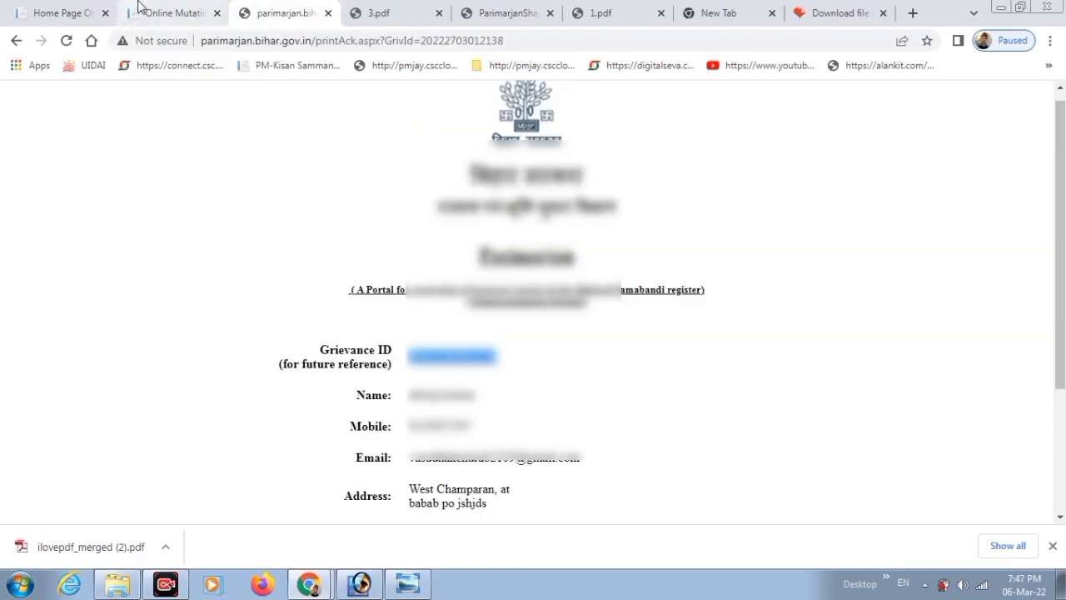
left_click(15, 41)
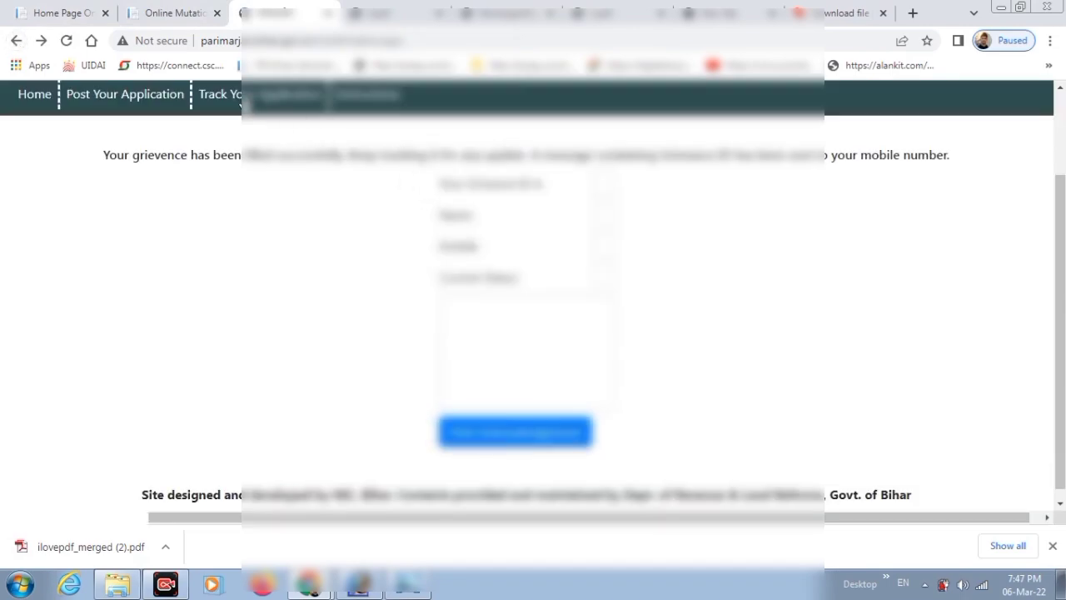
left_click(457, 260)
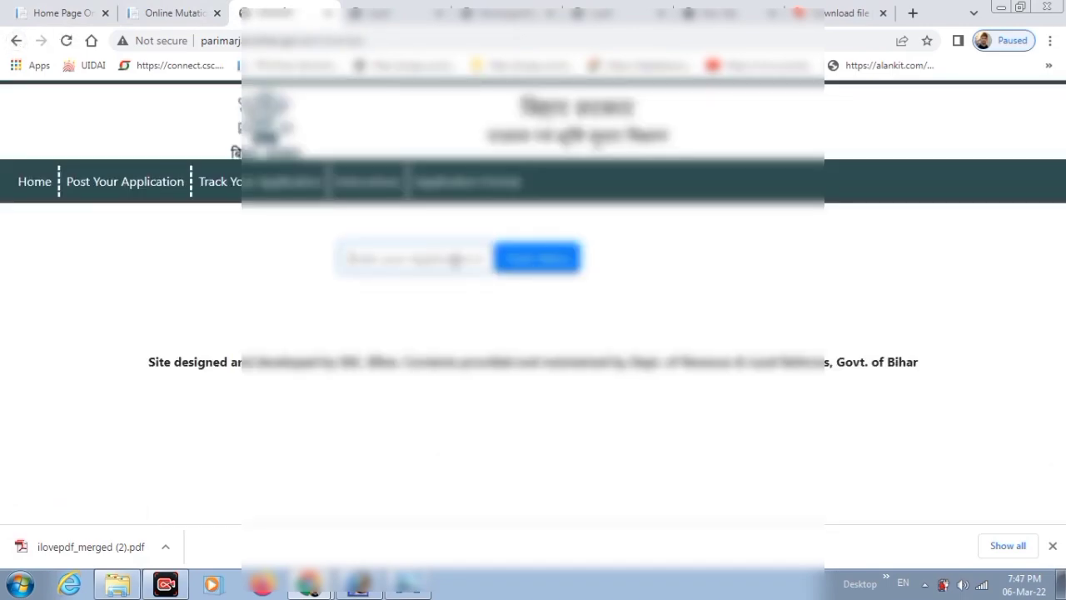
key("ctrl+v")
left_click(550, 269)
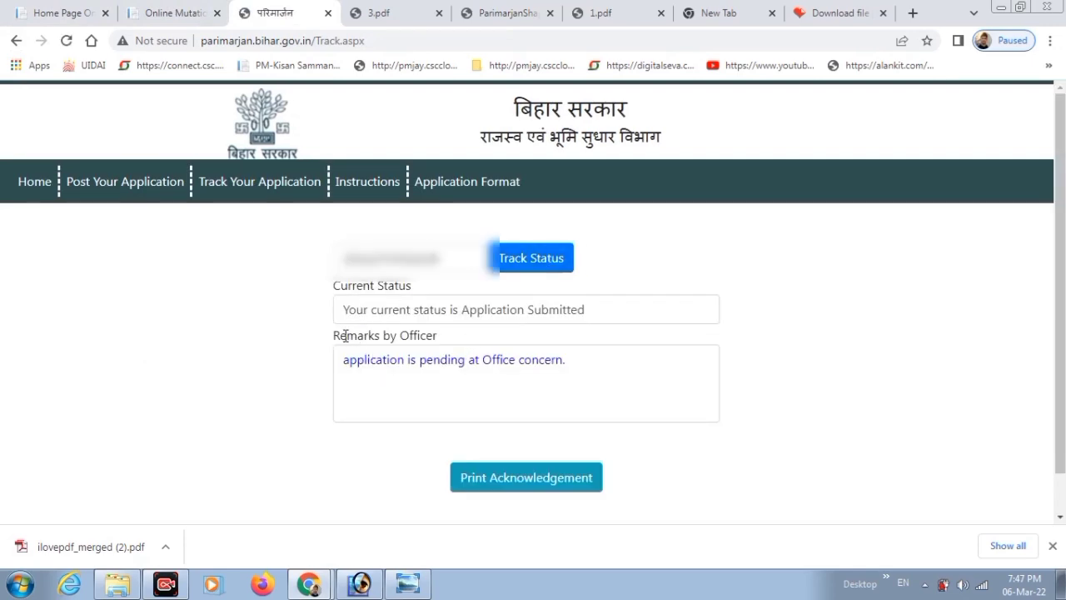
left_click_drag(340, 334, 469, 360)
left_click_drag(400, 362, 571, 379)
left_click(540, 478)
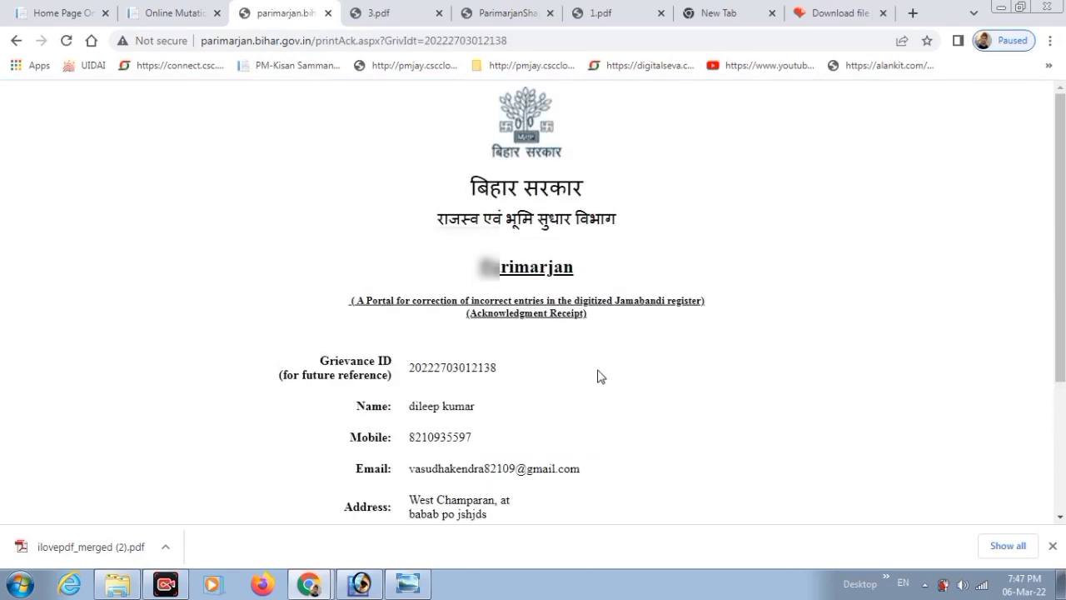
scroll(600, 376, "down", 1)
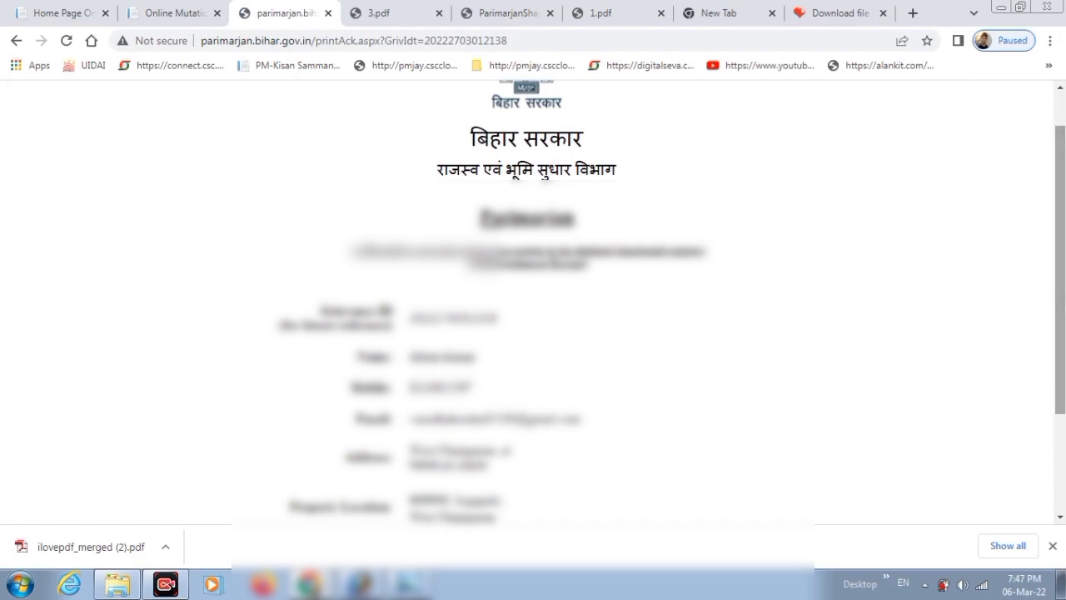